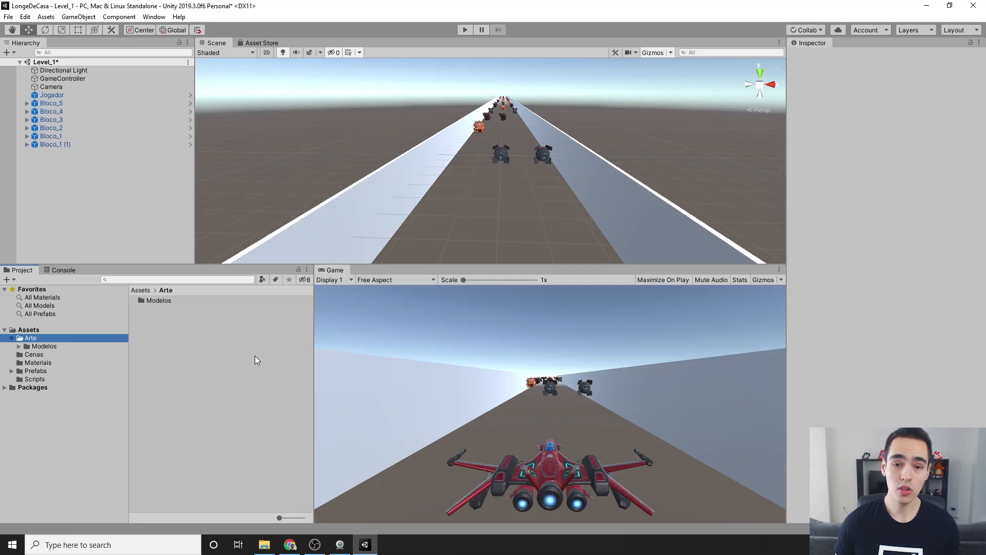
Import the SkyBox folder from Video6_Assets in File Explorer into the project's Arte folder.
right_drag(479, 193, 68, 183)
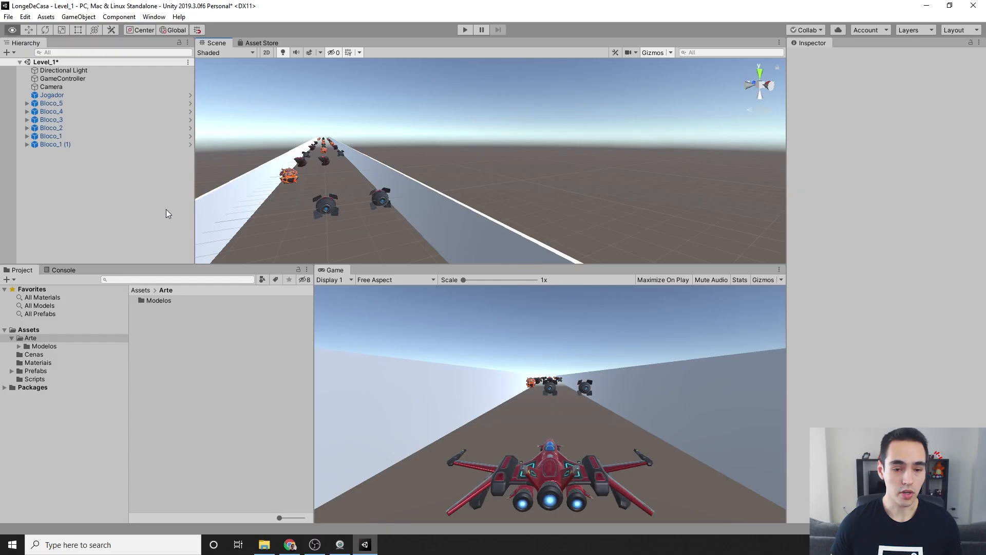
key(alt+Tab)
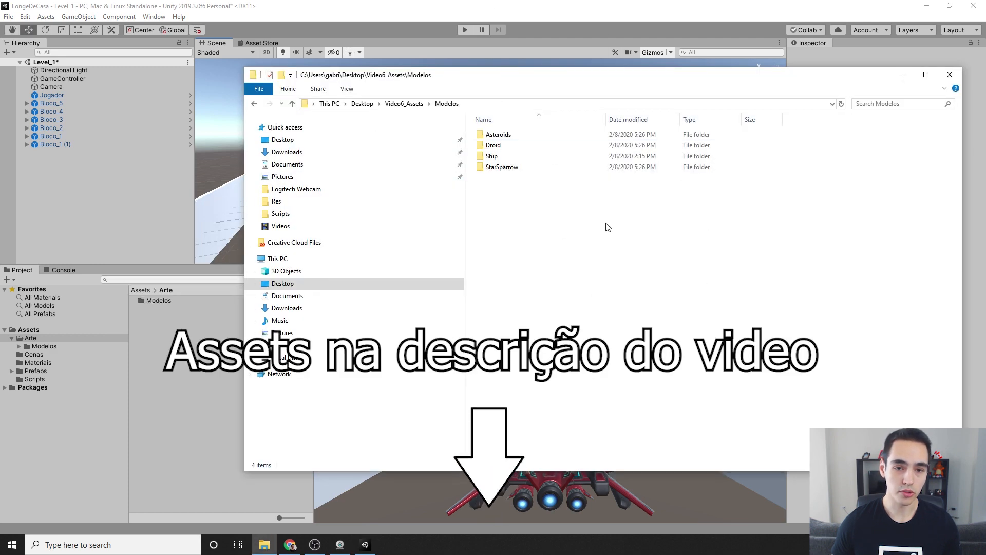
click(410, 104)
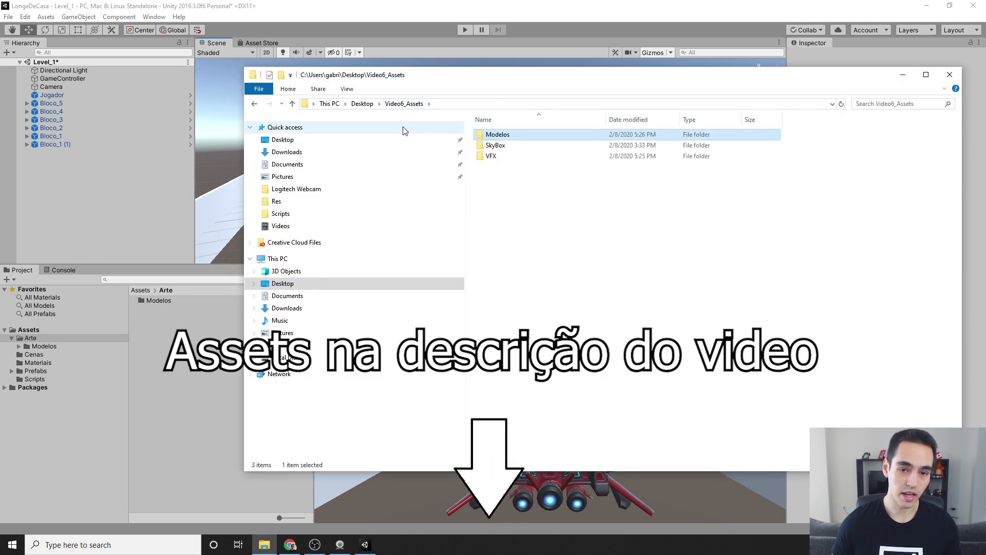
click(517, 151)
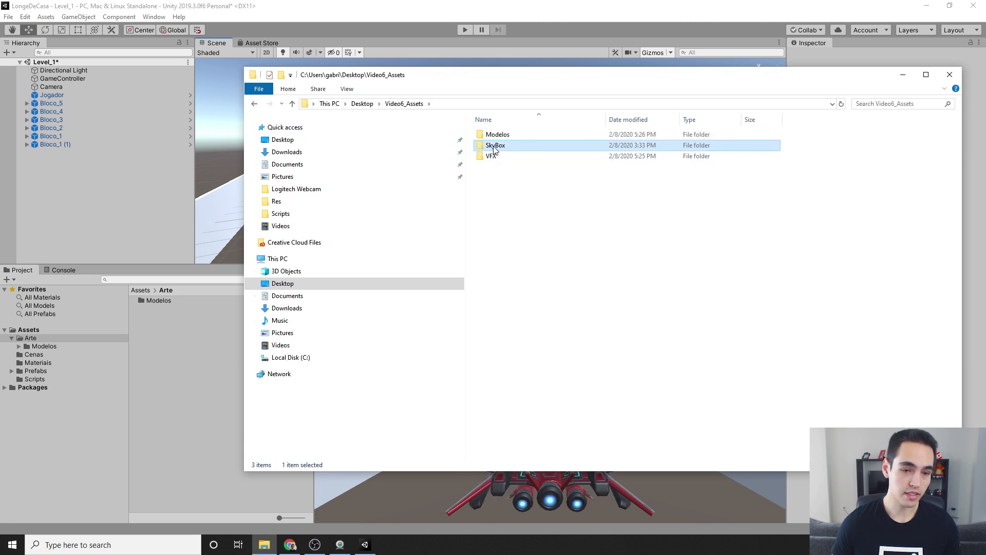
drag(519, 150, 30, 338)
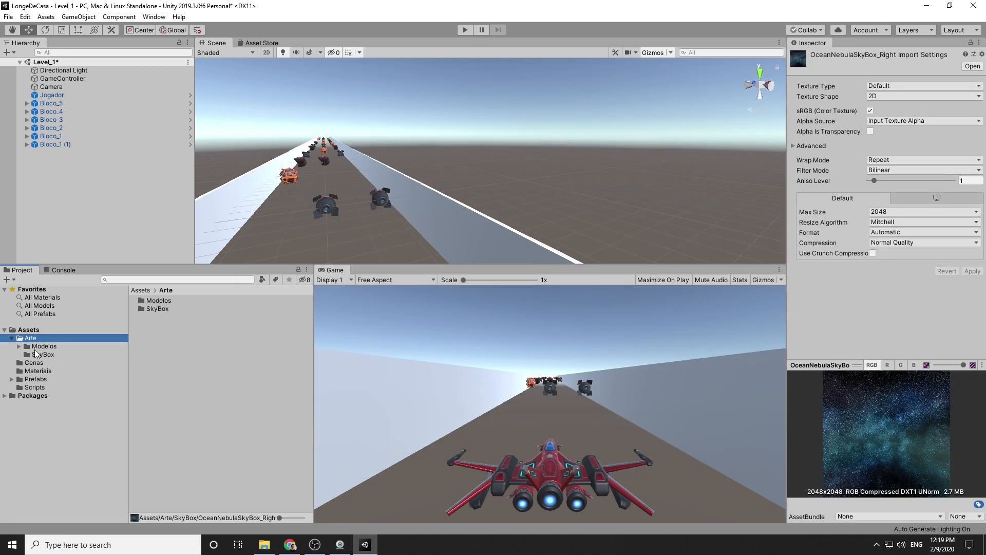
Examine the six OceanNebulaSkyBox textures in the imported SkyBox folder and the scene's current sky.
click(43, 355)
click(226, 302)
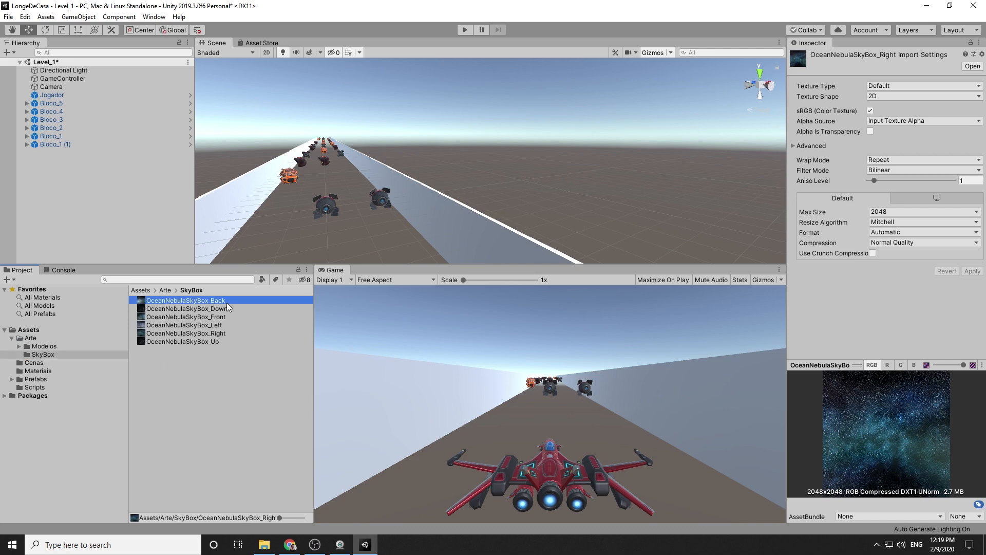
click(229, 307)
click(224, 317)
click(229, 327)
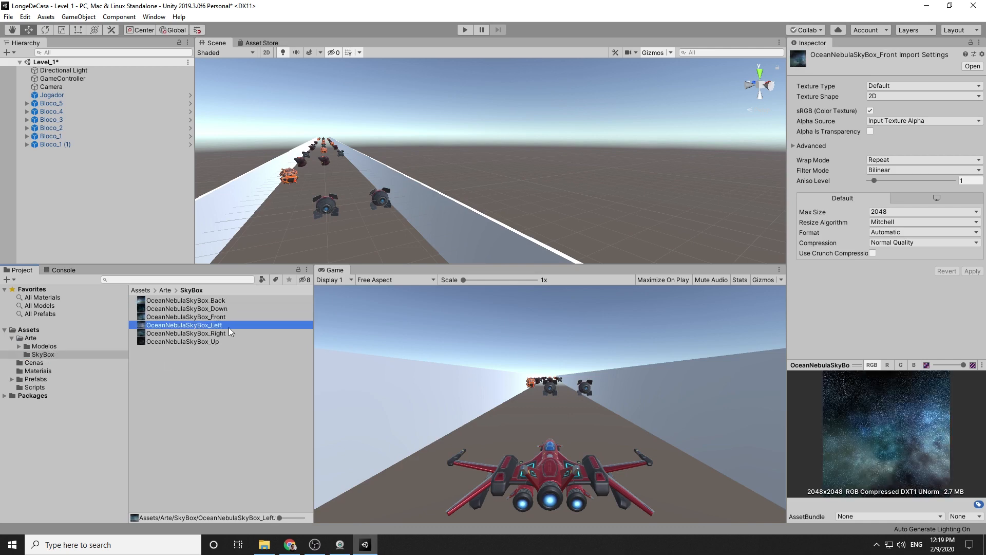
click(226, 332)
click(212, 341)
click(220, 334)
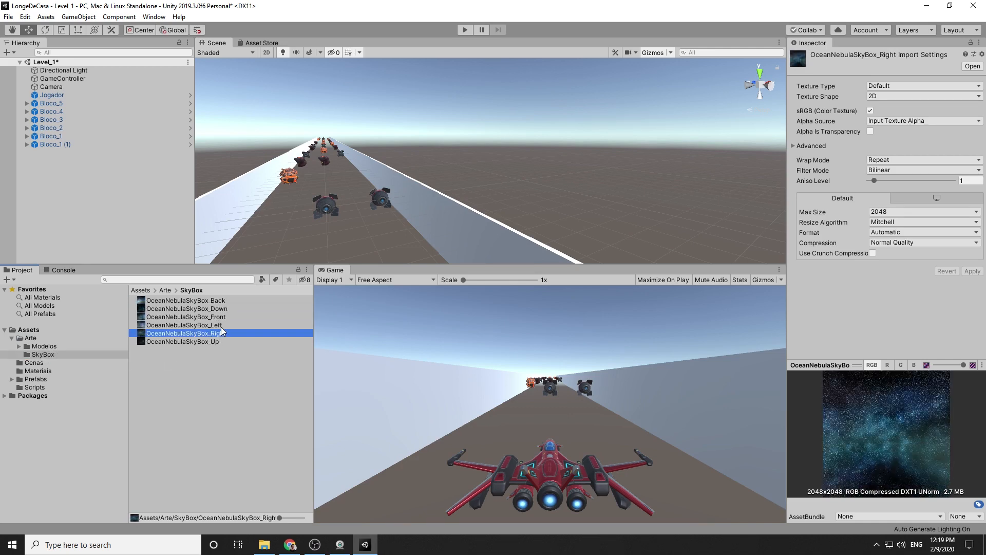
click(224, 325)
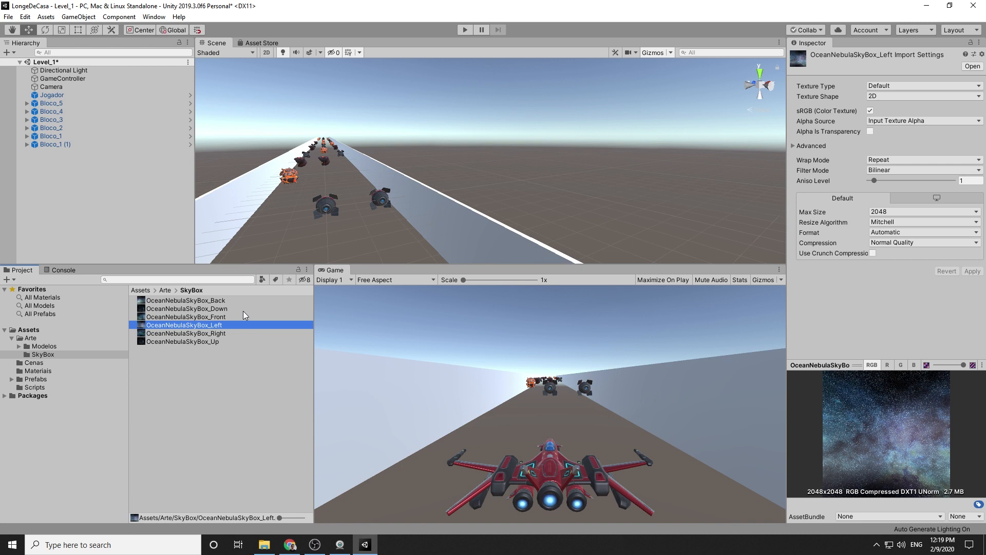
click(192, 378)
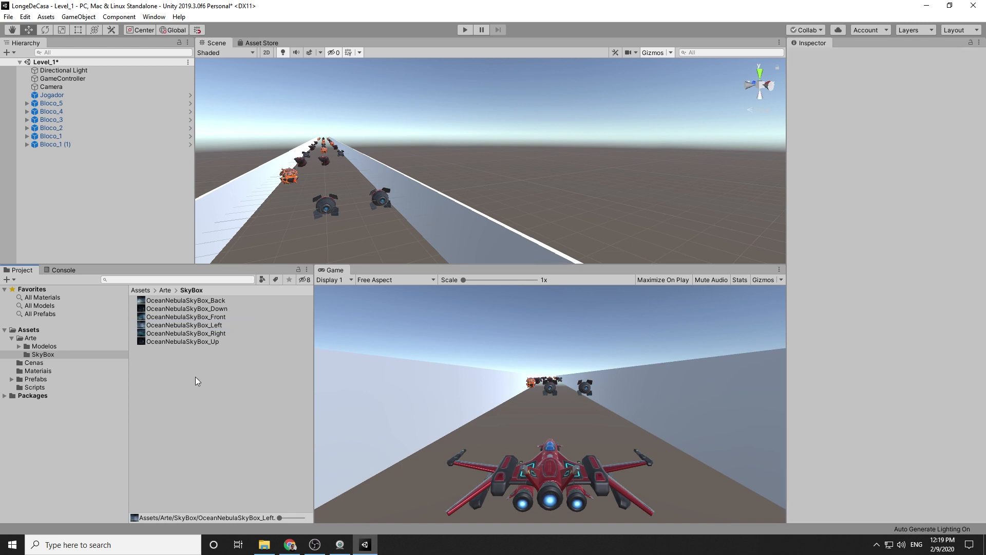
alt+drag(329, 216, 474, 192)
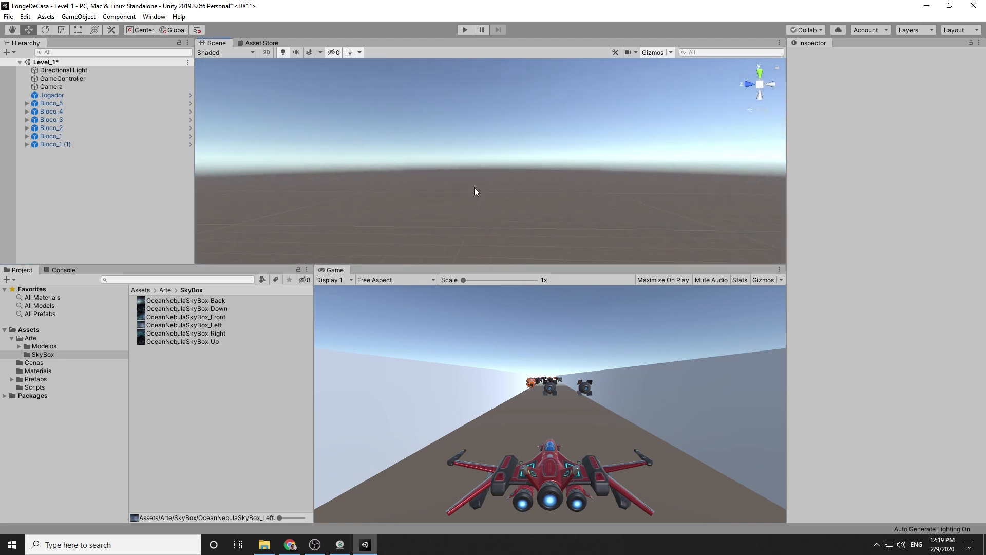
Create a new material named M_Skybox_Universo in the SkyBox folder.
right_click(174, 367)
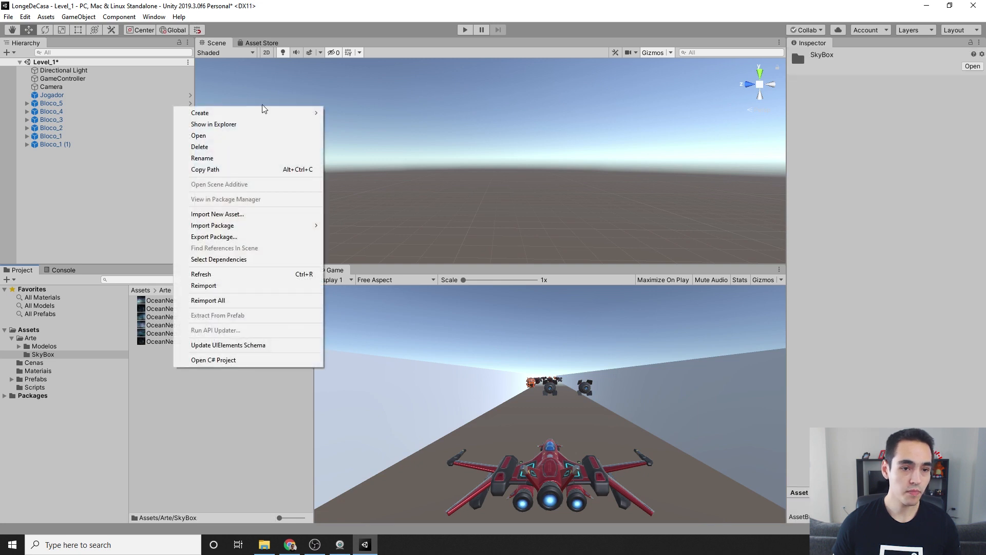
mouse_move(262, 114)
click(372, 249)
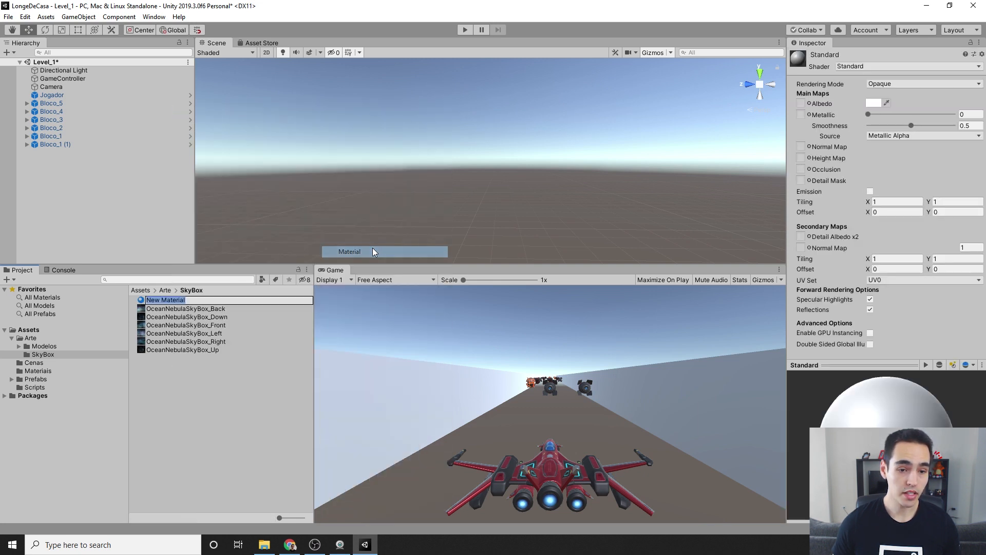
text(M_Skybox)
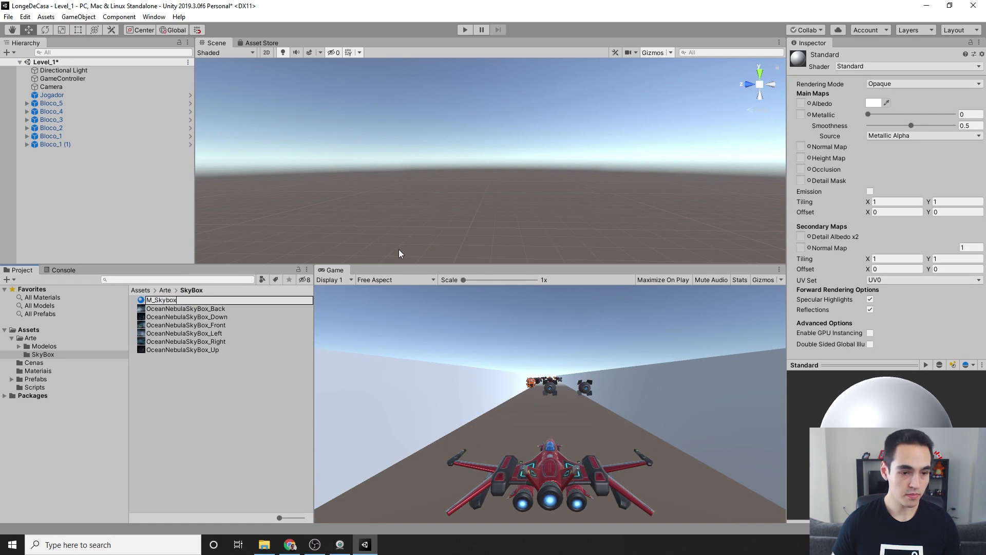
text(_Univers)
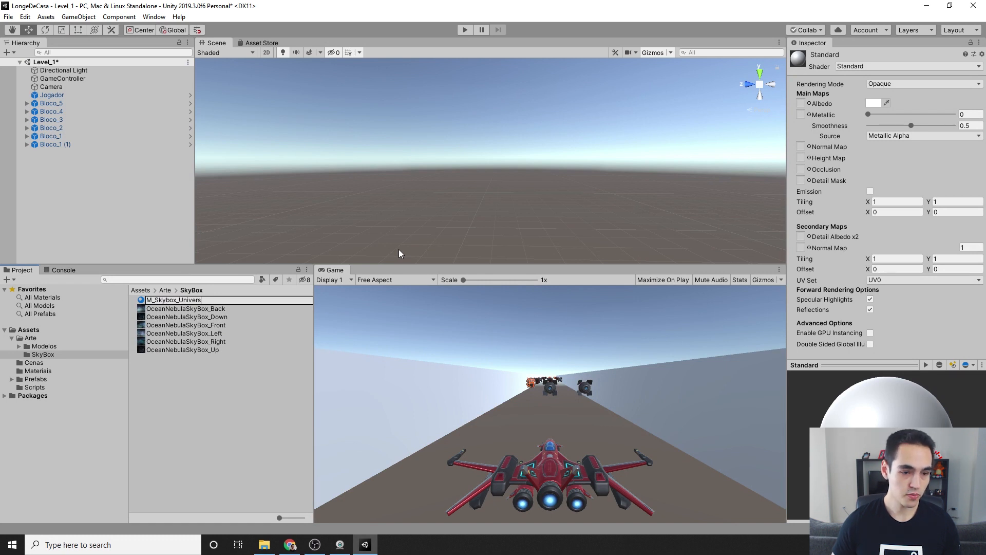
text(o)
key(Return)
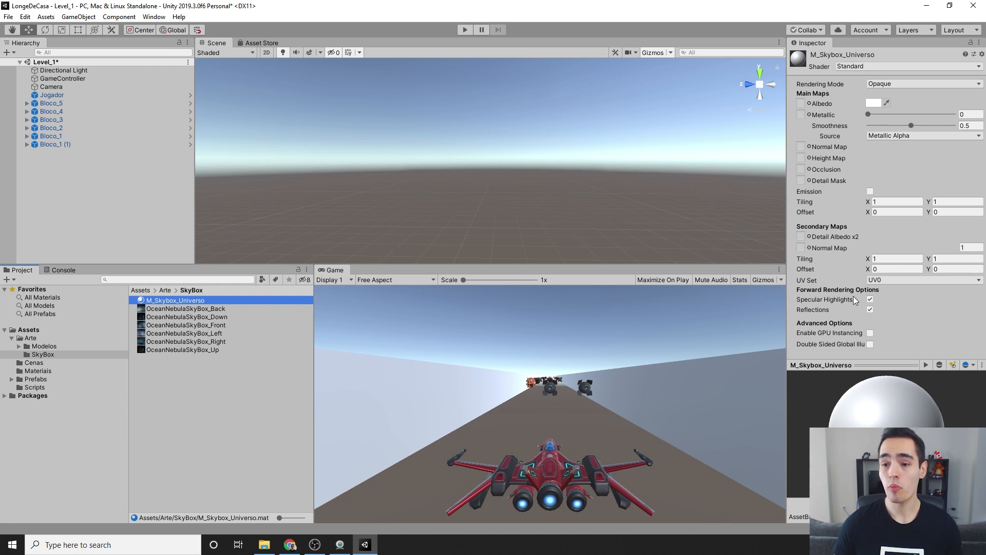
Set the shader of M_Skybox_Universo to Skybox/6 Sided.
click(880, 66)
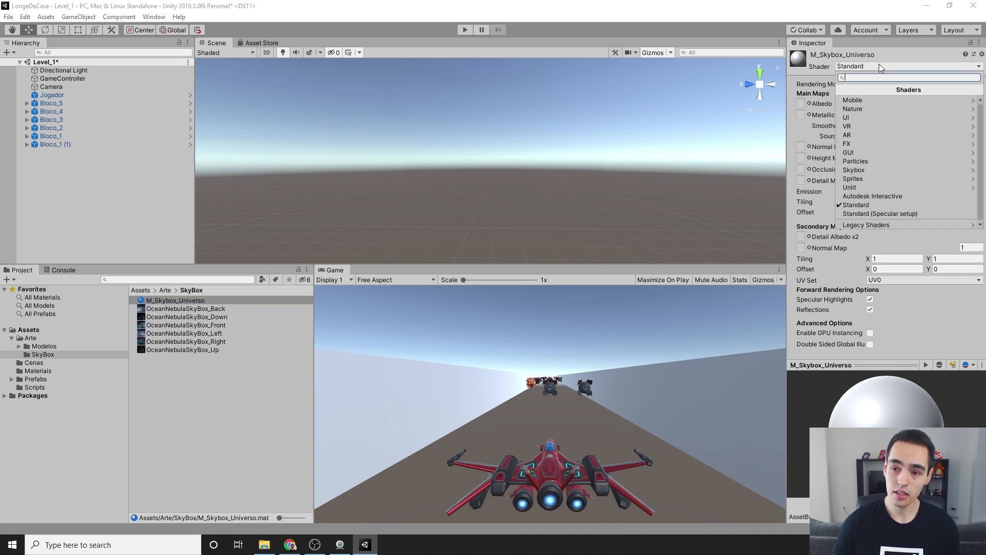
click(852, 171)
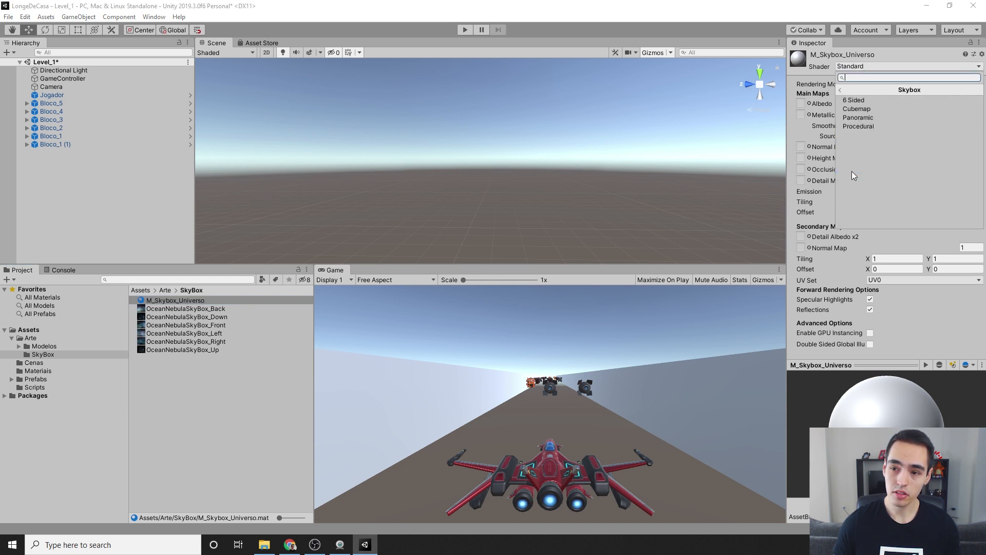
click(870, 102)
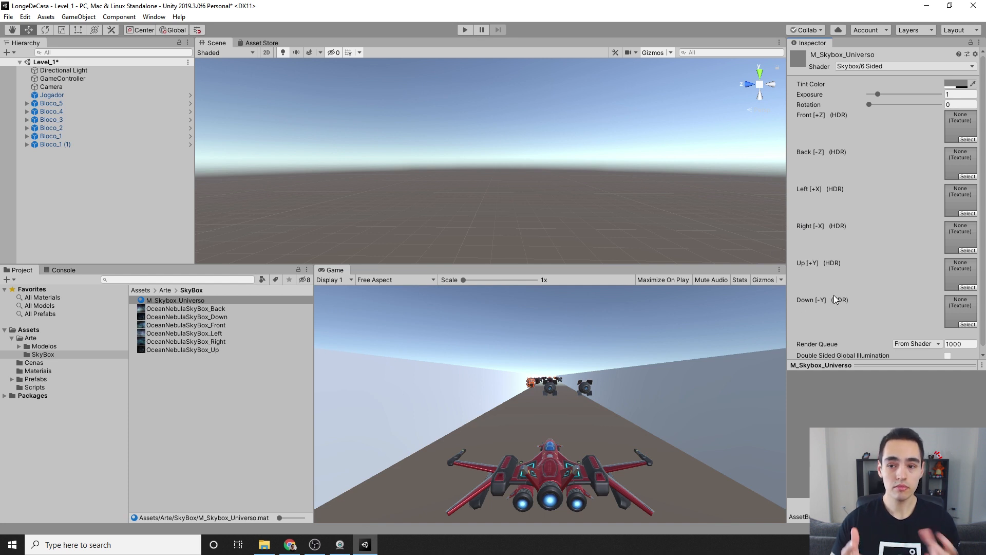
Preview the Back, Down and Front nebula textures in the SkyBox folder and return to the M_Skybox_Universo material.
click(56, 355)
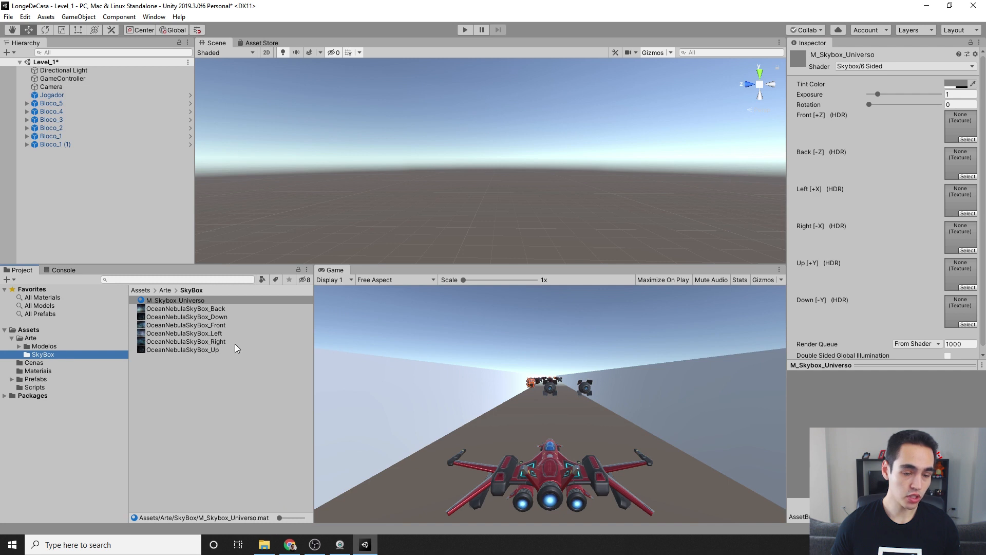
mouse_move(279, 517)
mouse_down()
mouse_move(299, 518)
mouse_move(267, 520)
mouse_up()
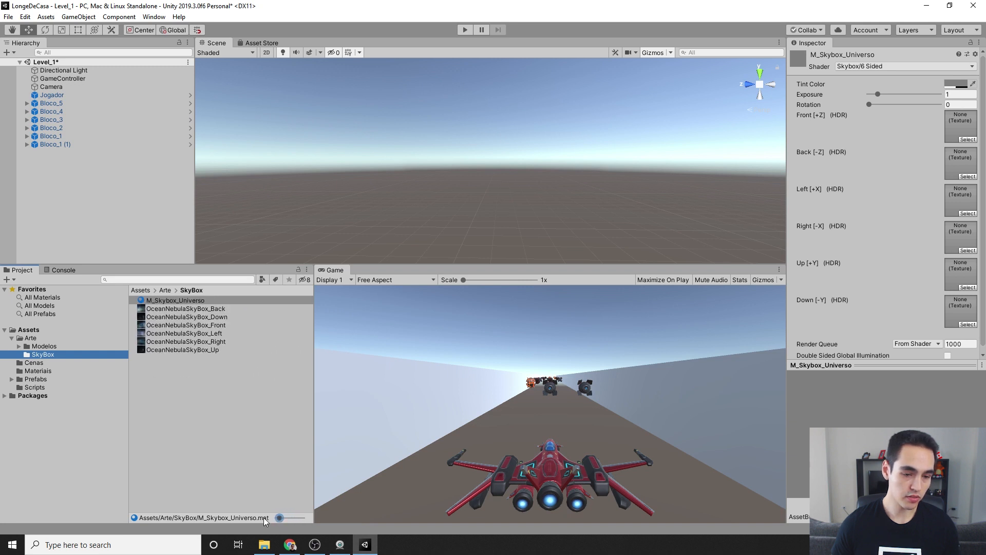
click(226, 310)
click(224, 317)
click(224, 325)
click(224, 308)
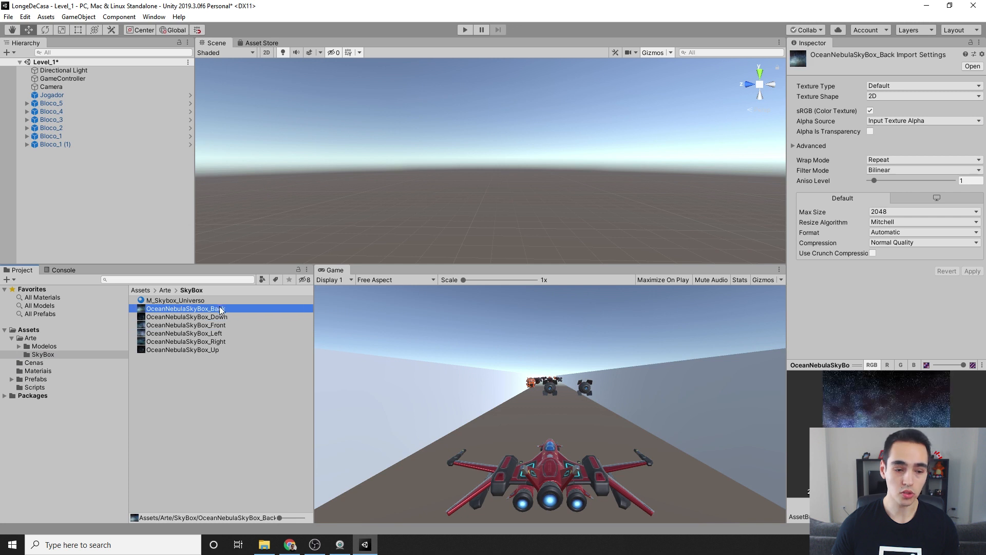
click(208, 303)
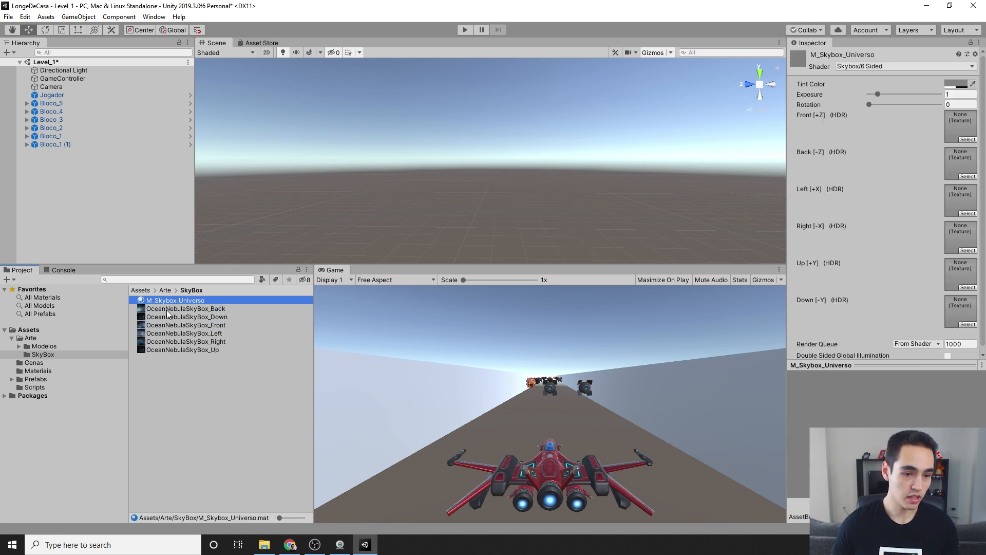
Assign the six OceanNebulaSkyBox textures to the matching Front, Back, Left, Right, Up and Down slots of M_Skybox_Universo.
drag(167, 313, 959, 164)
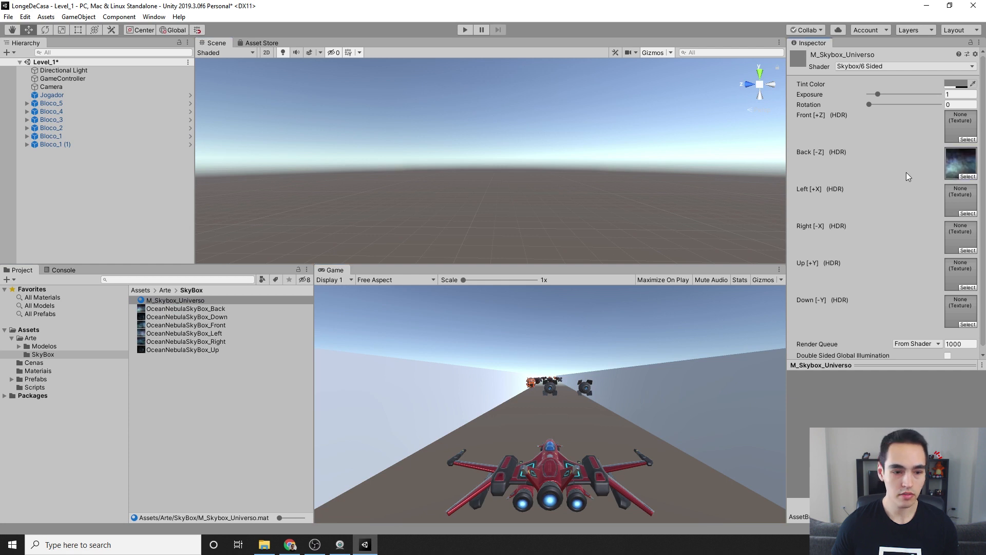
drag(185, 318, 886, 275)
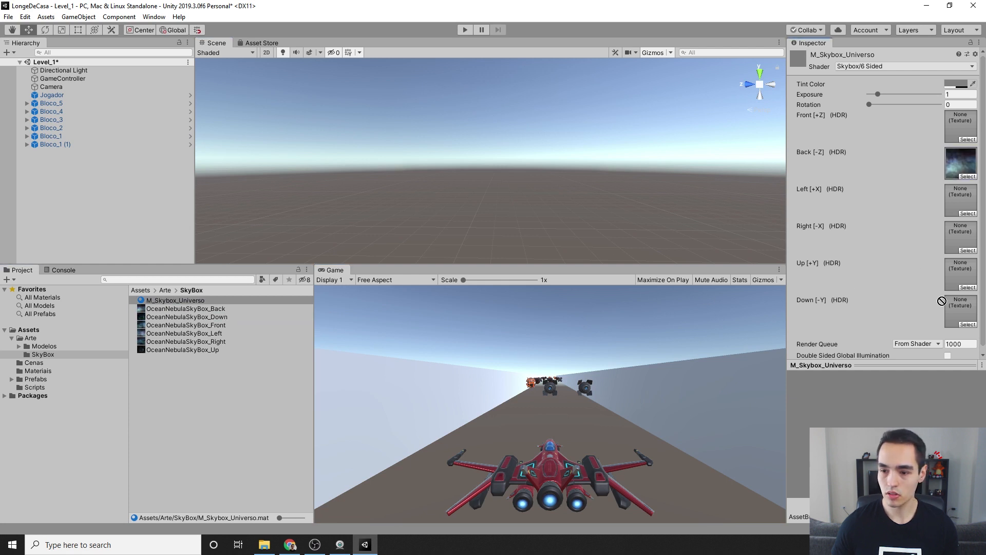
drag(942, 301, 949, 309)
drag(218, 328, 968, 127)
drag(197, 334, 961, 200)
drag(228, 346, 960, 238)
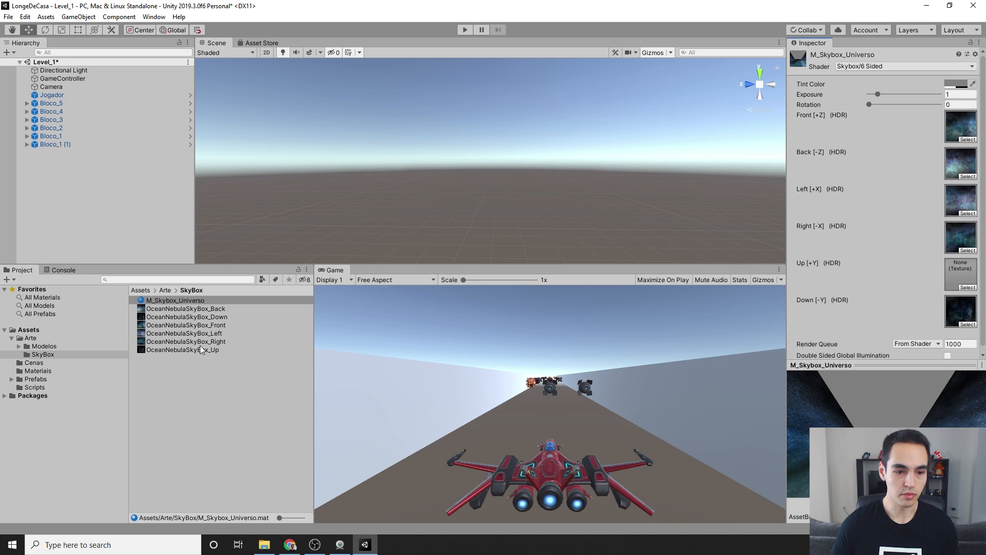
click(202, 350)
click(197, 303)
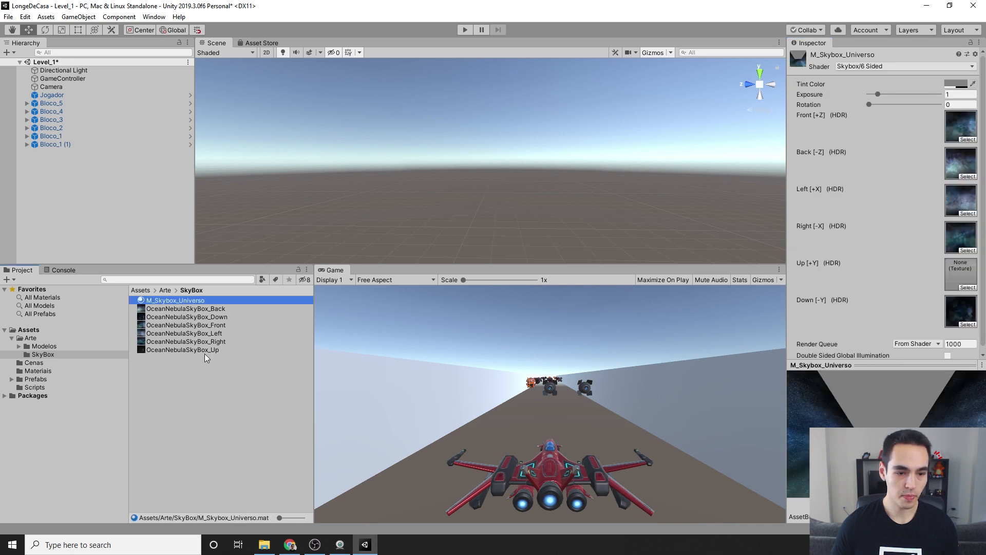
drag(204, 351, 954, 278)
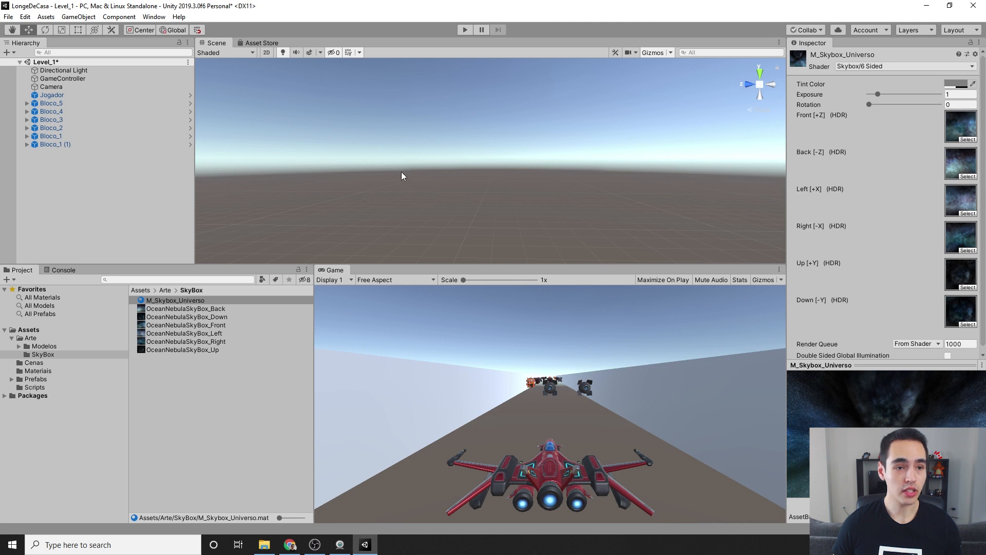
Open the Lighting settings, set the scene's skybox material to M_Skybox_Universo and move the Lighting window aside.
click(157, 17)
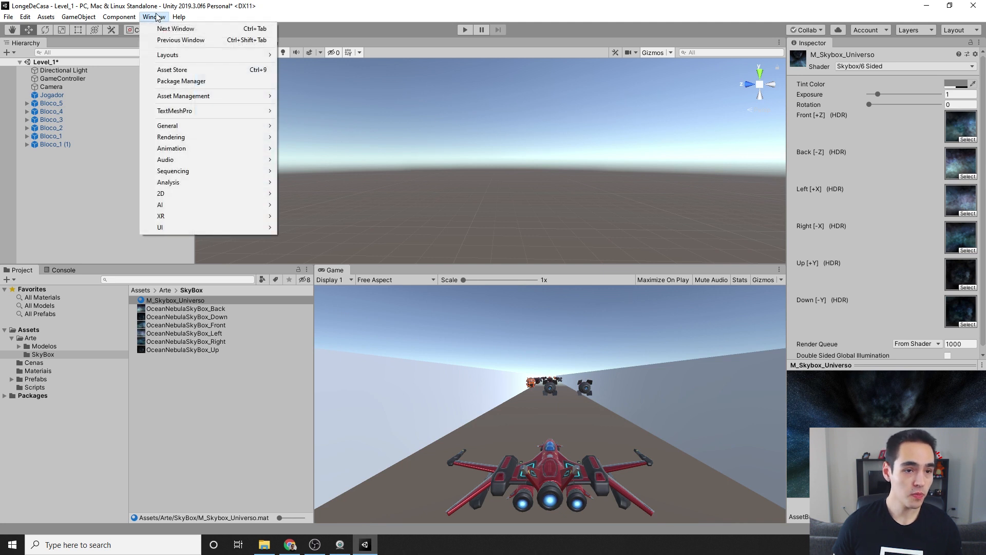
mouse_move(223, 137)
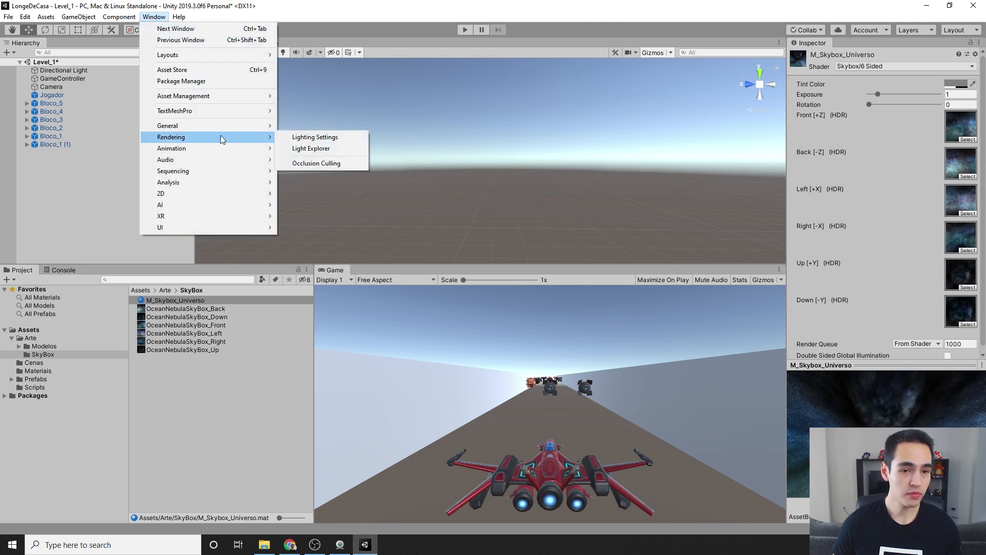
click(308, 137)
drag(741, 88, 543, 104)
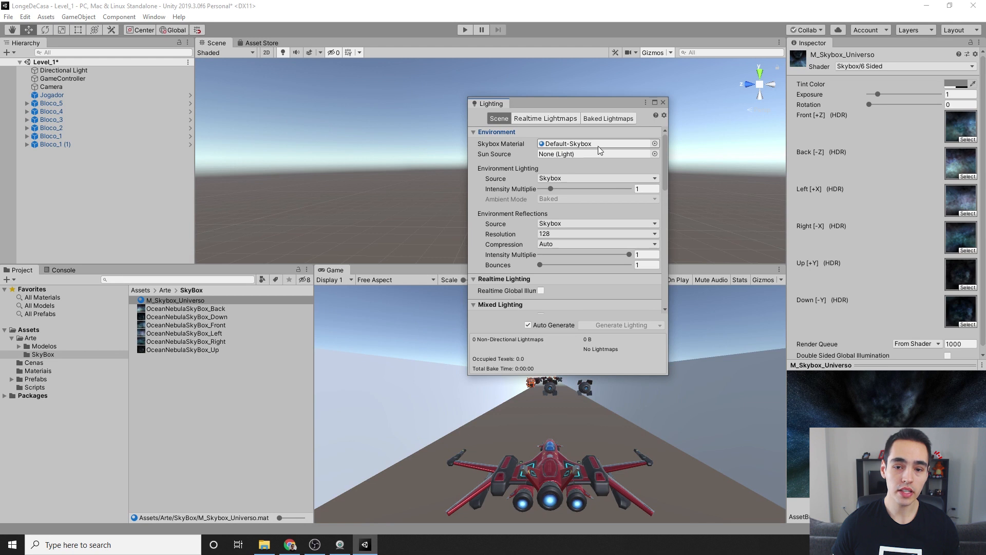
click(655, 144)
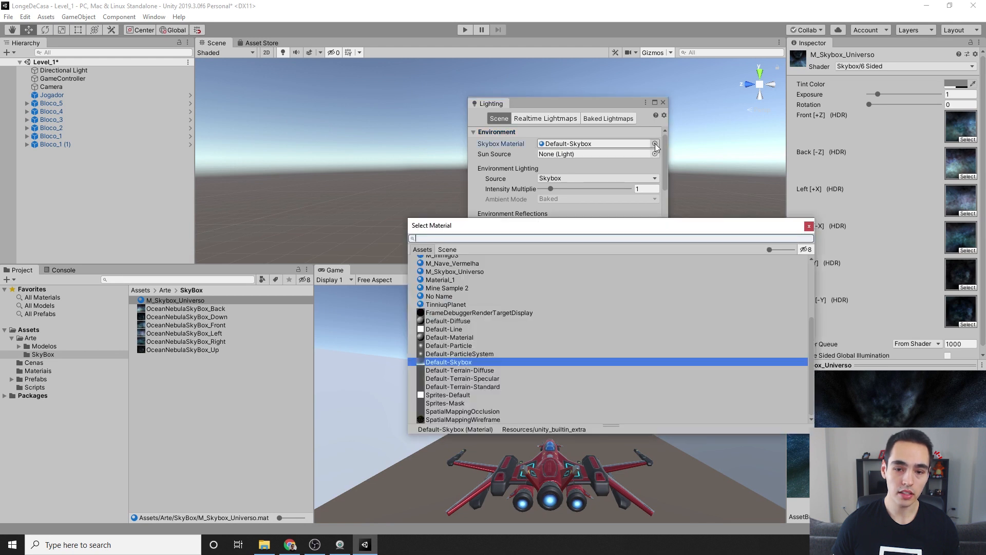
text(skybox)
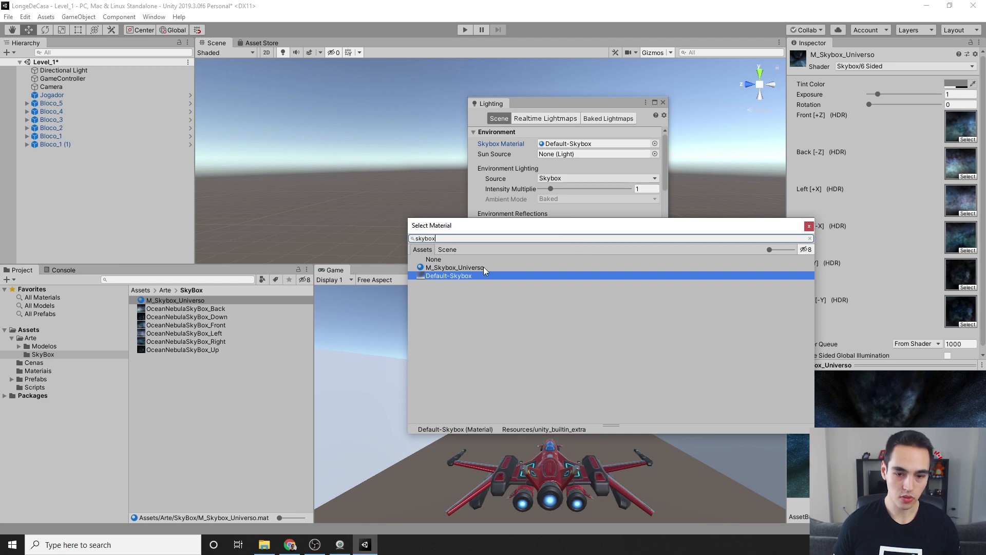
click(483, 267)
click(809, 226)
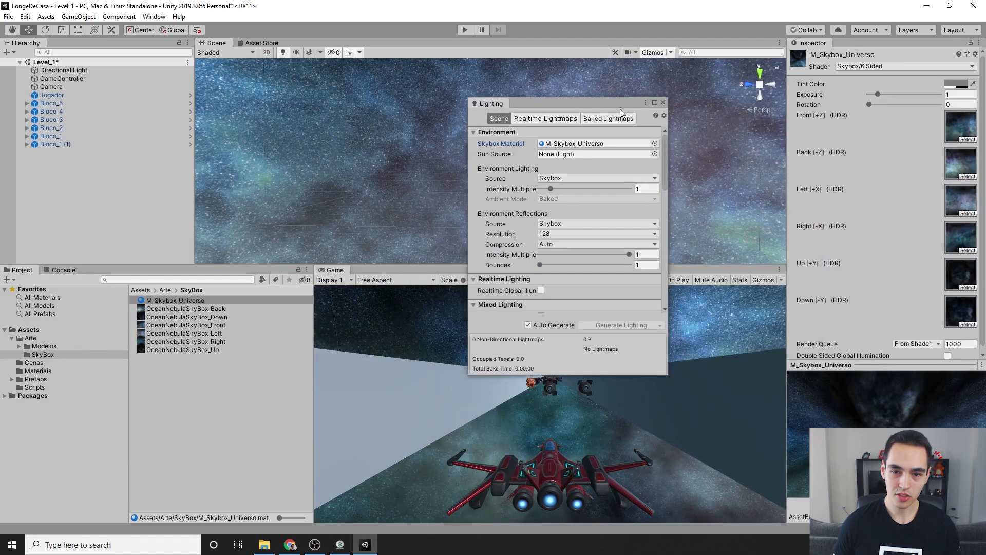
drag(620, 105, 828, 78)
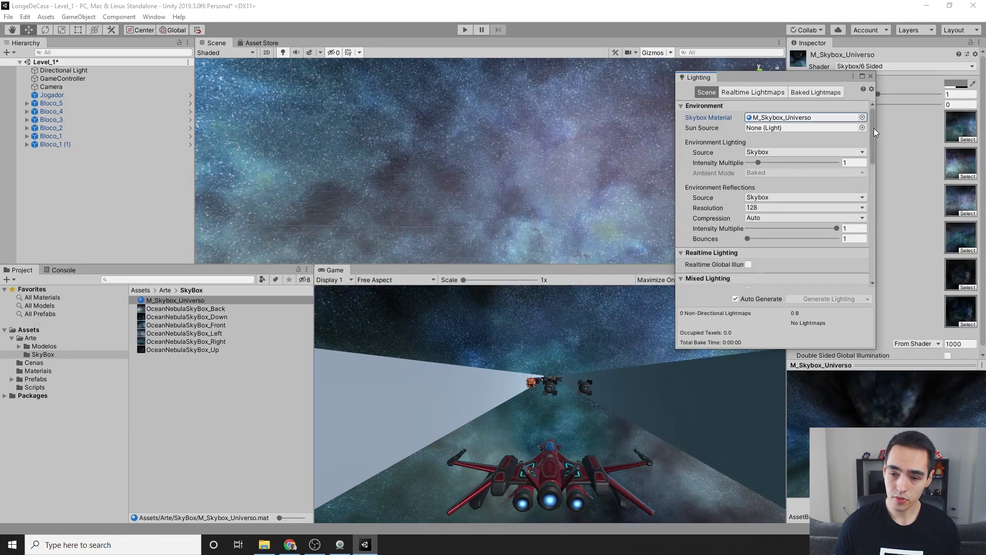
Enable fog in the scene's lighting settings and set its density to 0.003, keeping the Exponential Squared mode.
drag(874, 128, 860, 244)
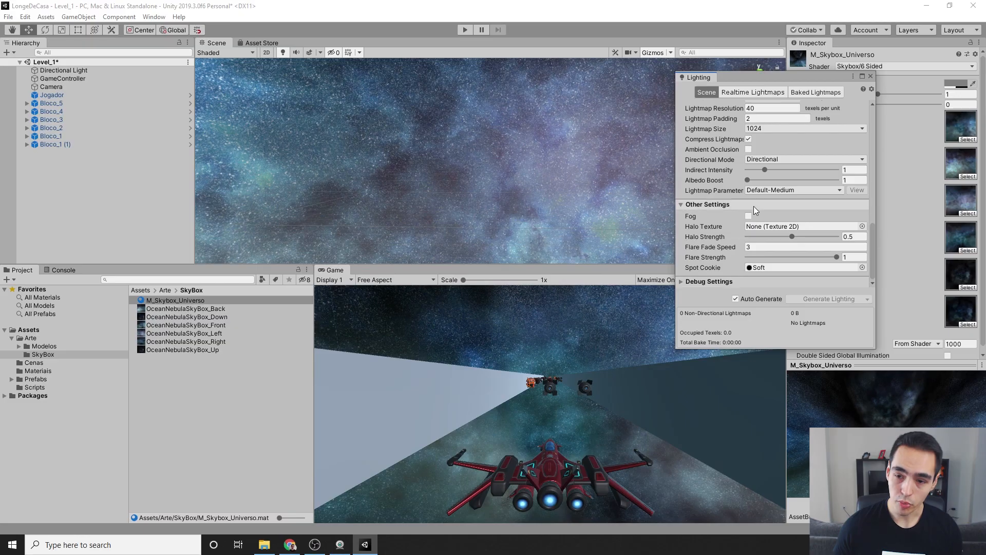
click(749, 217)
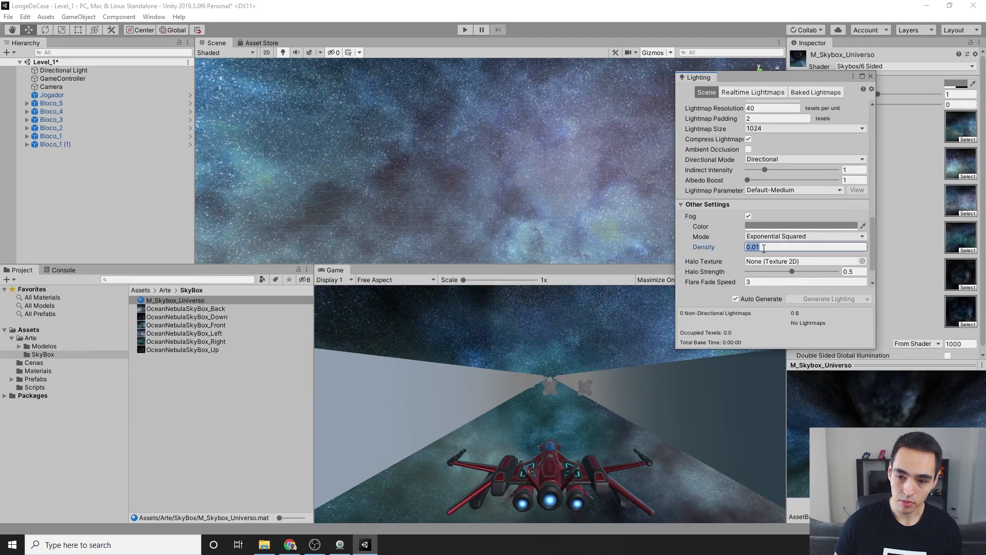
key(BackSpace)
text(0)
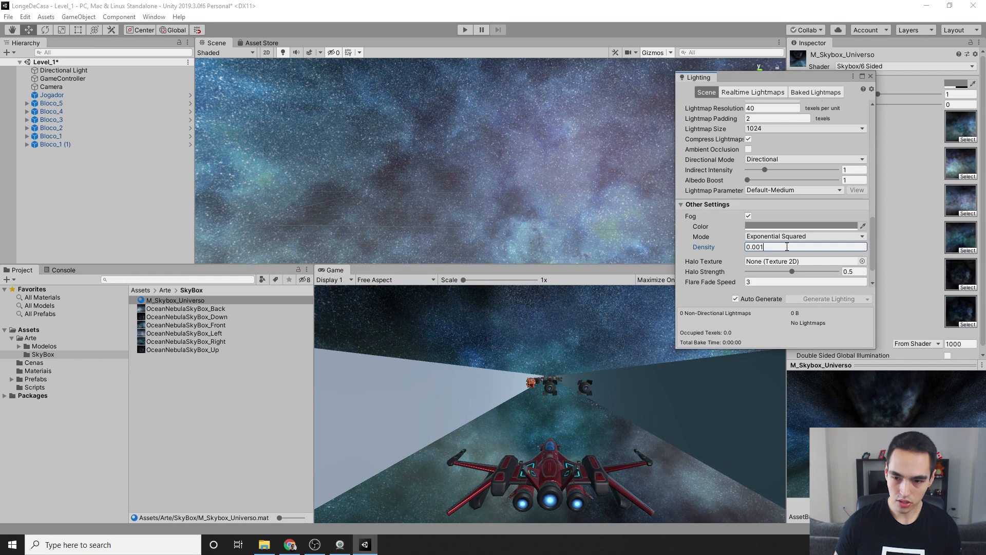
text(3)
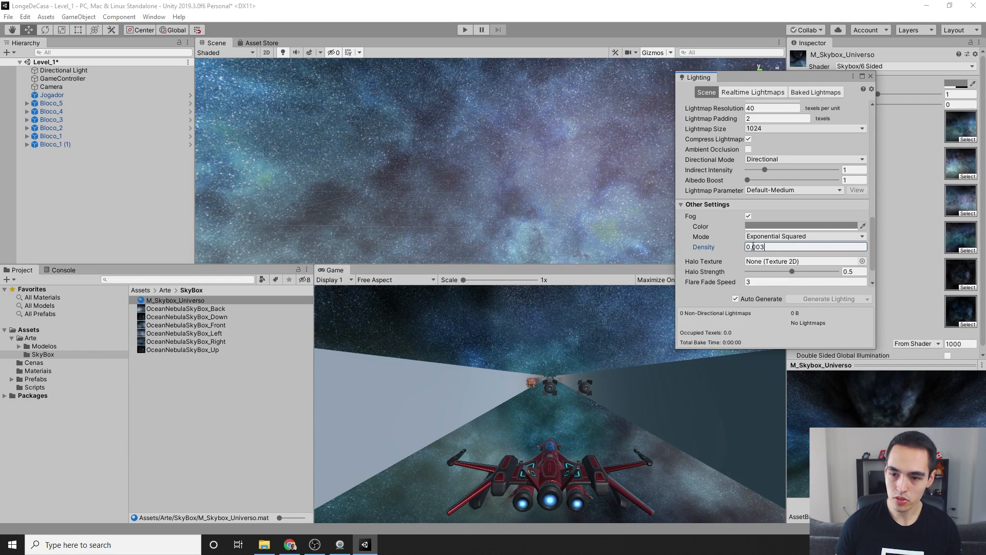
Change the fog color to black (000000) and close the Lighting window.
click(787, 226)
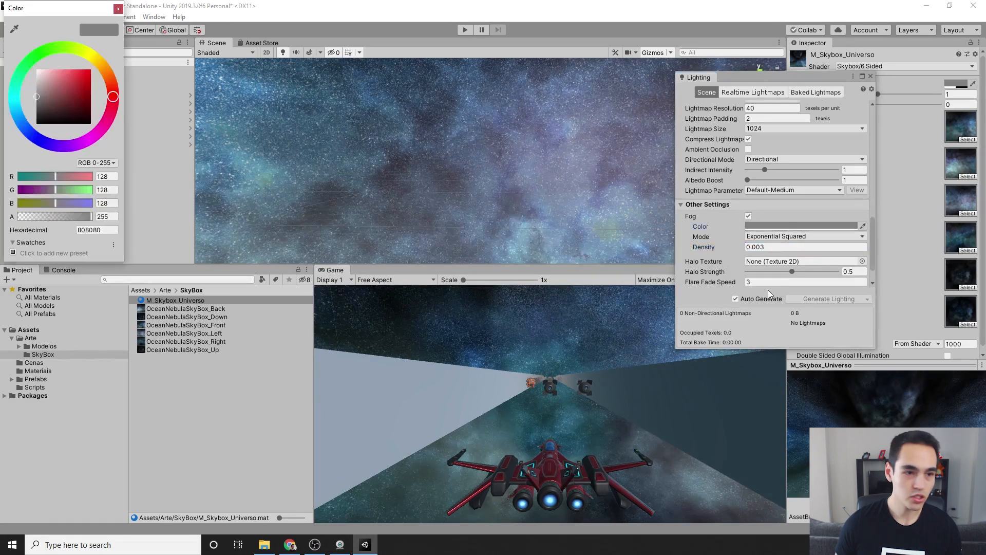
click(26, 131)
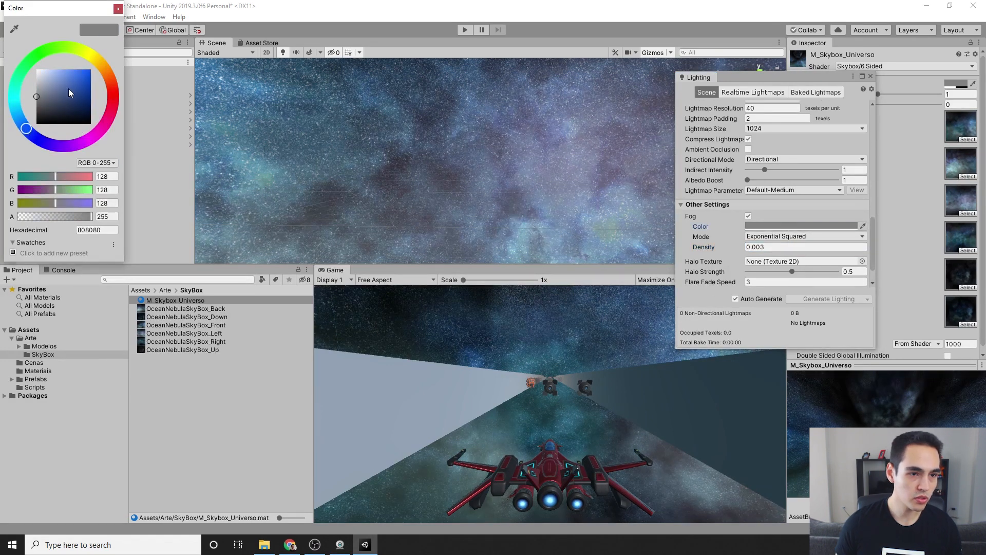
click(86, 92)
drag(89, 98, 90, 107)
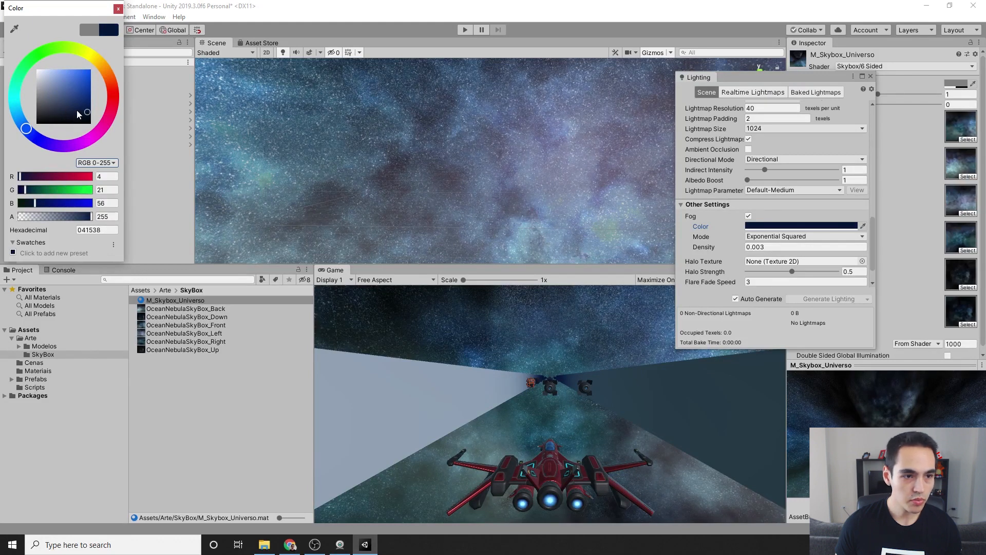
drag(85, 114, 86, 122)
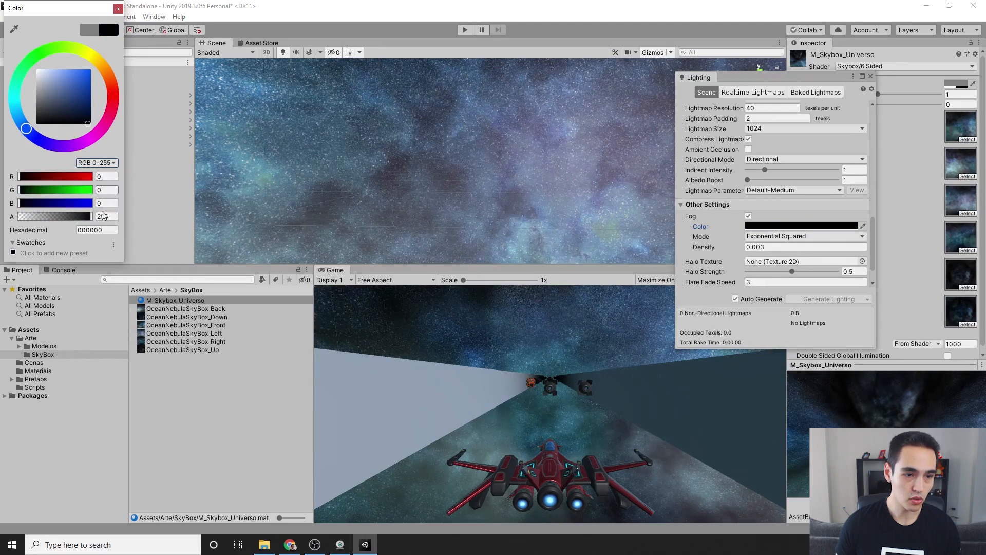
click(117, 8)
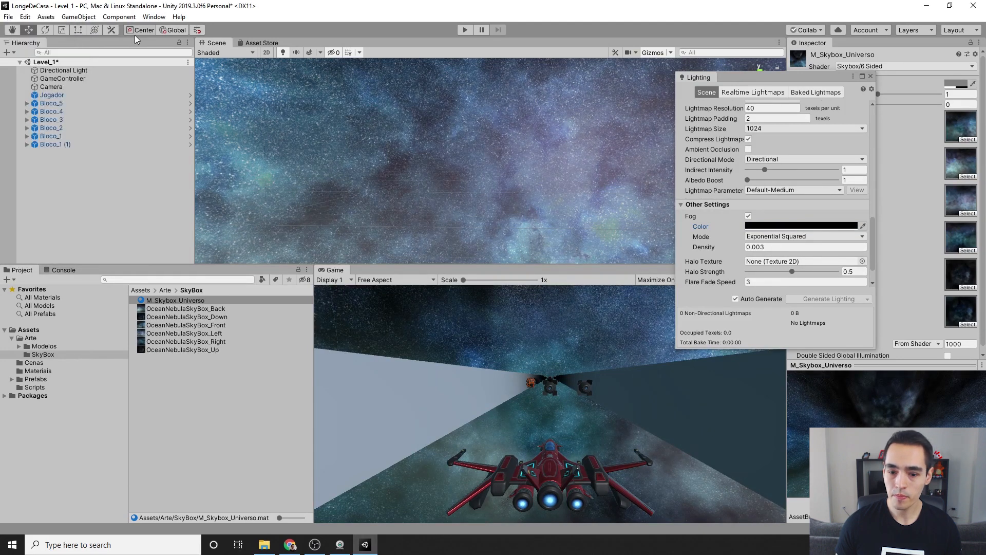
click(871, 76)
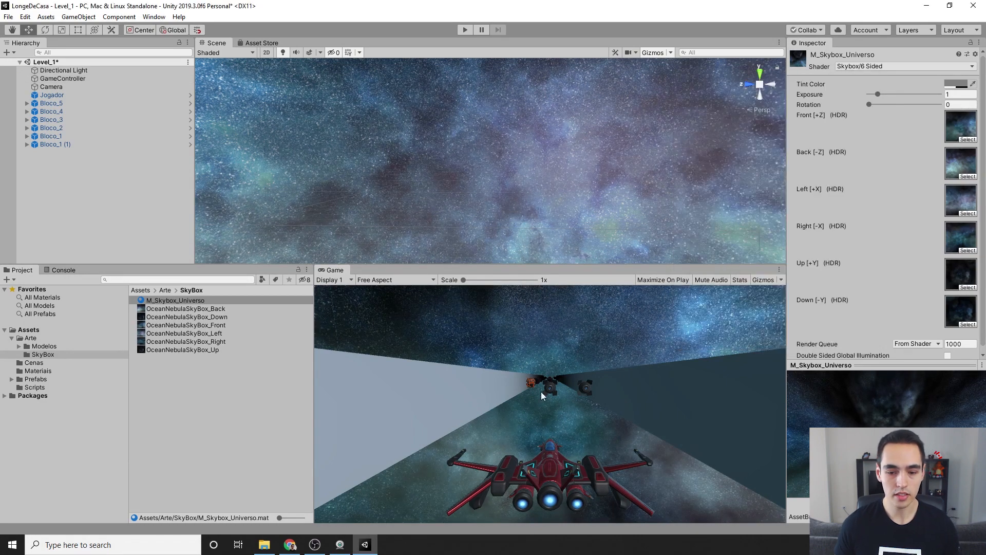
Play-test Level_1, steering the ship to check the skybox and fog in motion, and stop the game.
key(ctrl+p)
key(a)
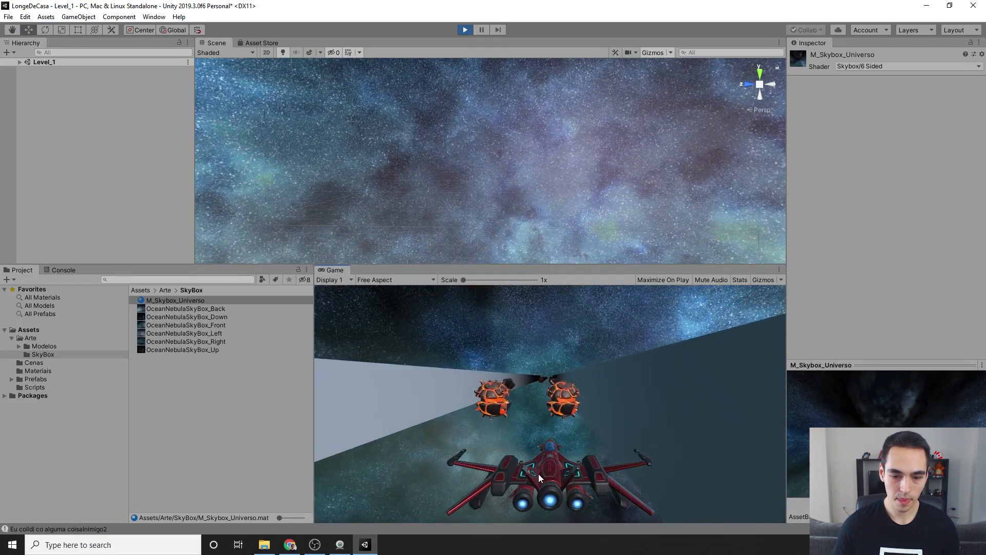
key(ctrl+p)
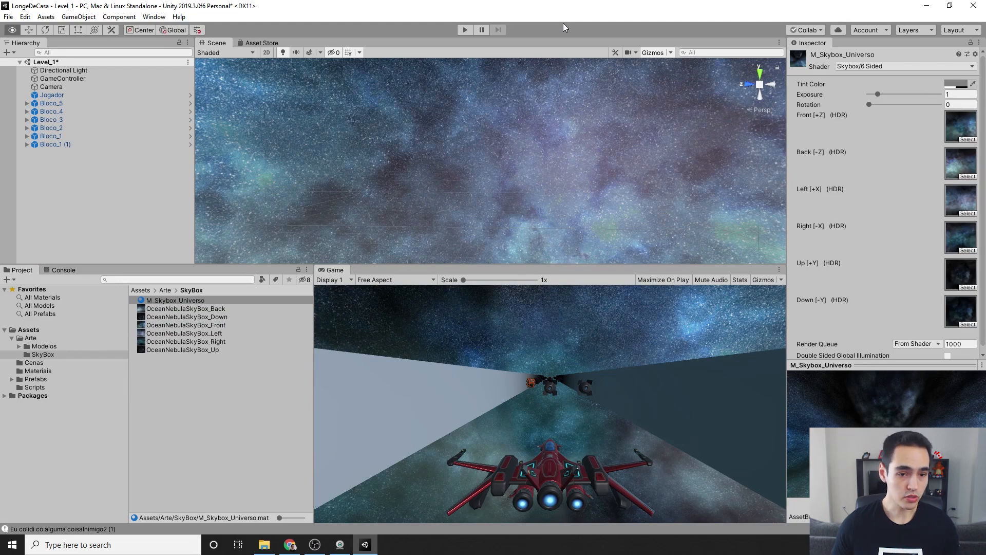
Import ParticleFx.unitypackage from the Video6_Assets VFX folder, including the Asteroids and SpeedParticles prefabs.
key(alt+Tab)
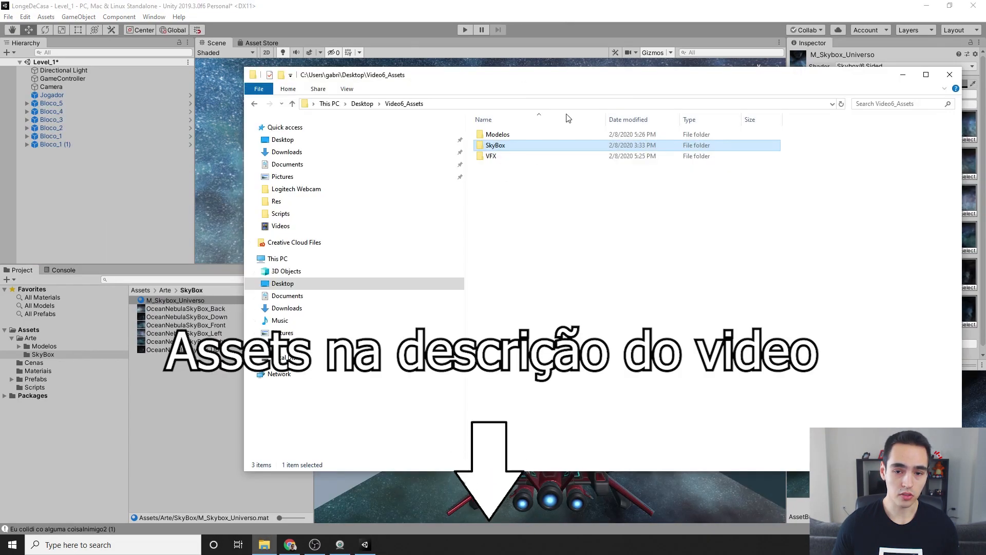
click(496, 157)
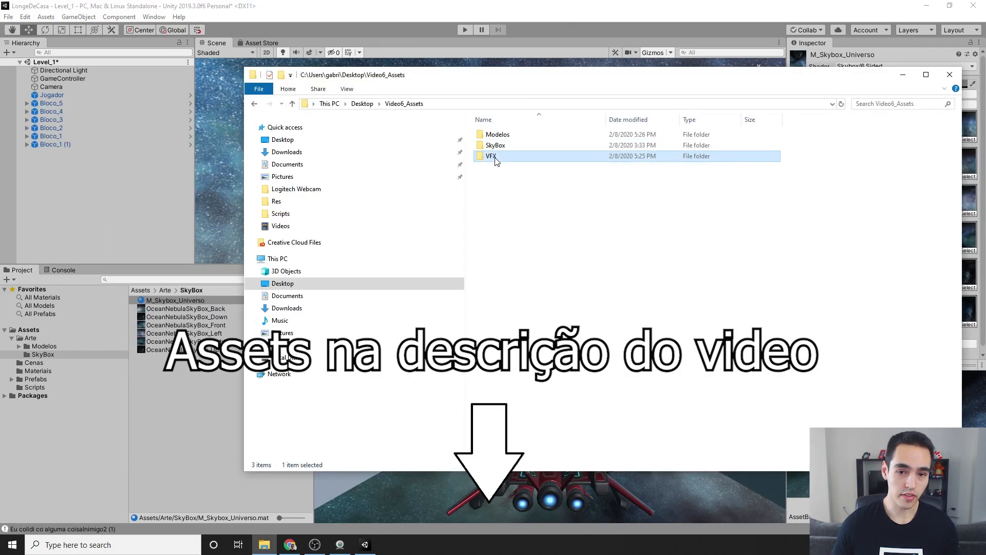
double_click(496, 160)
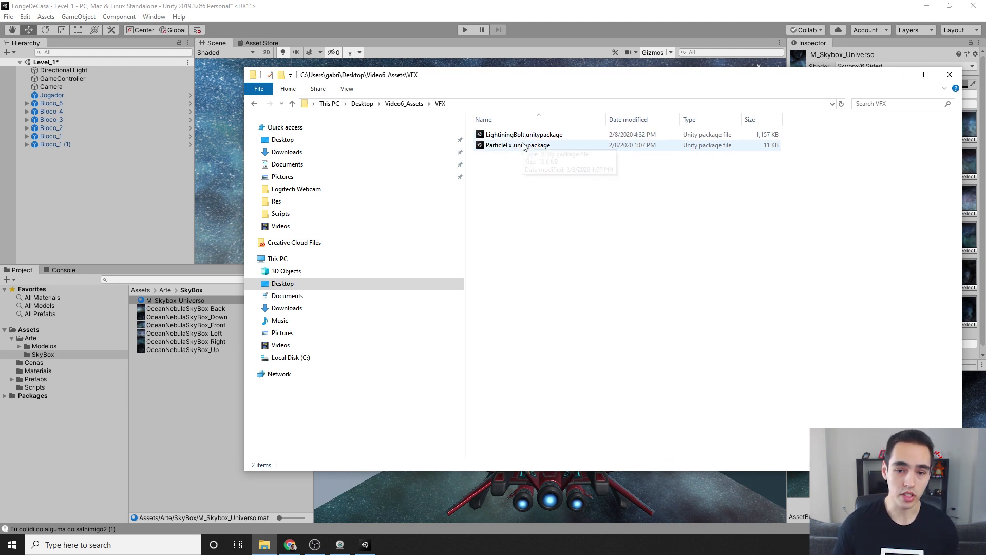
drag(519, 147, 132, 366)
drag(145, 401, 145, 401)
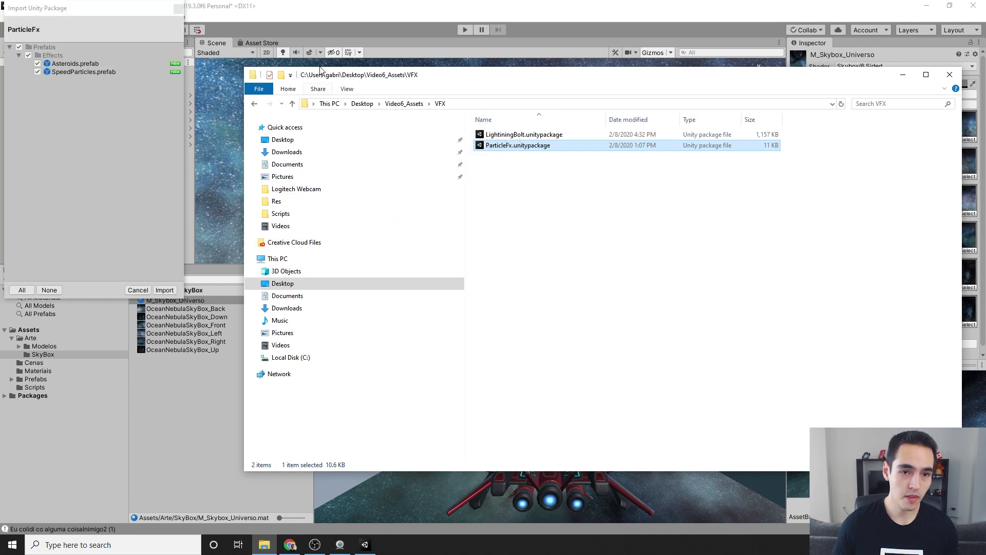
click(365, 26)
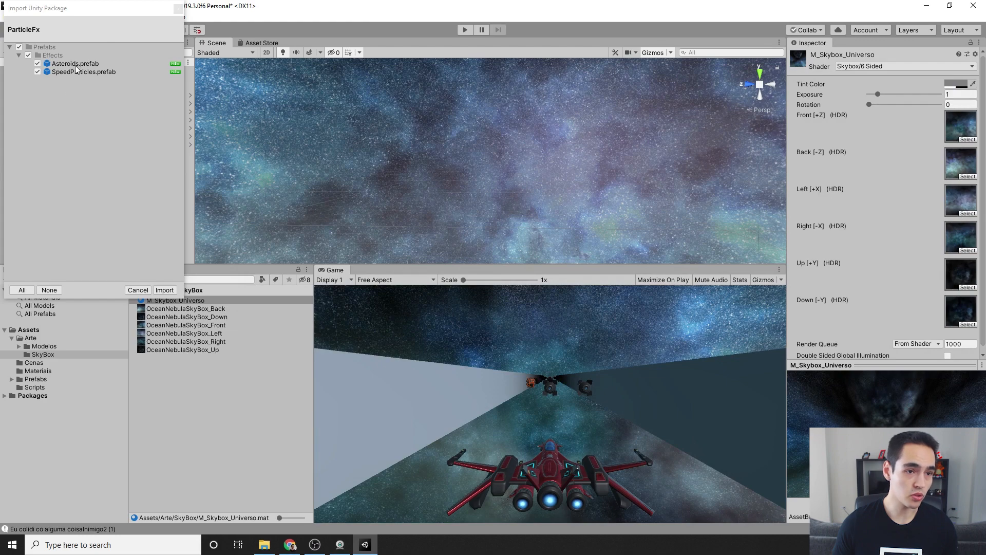
click(165, 291)
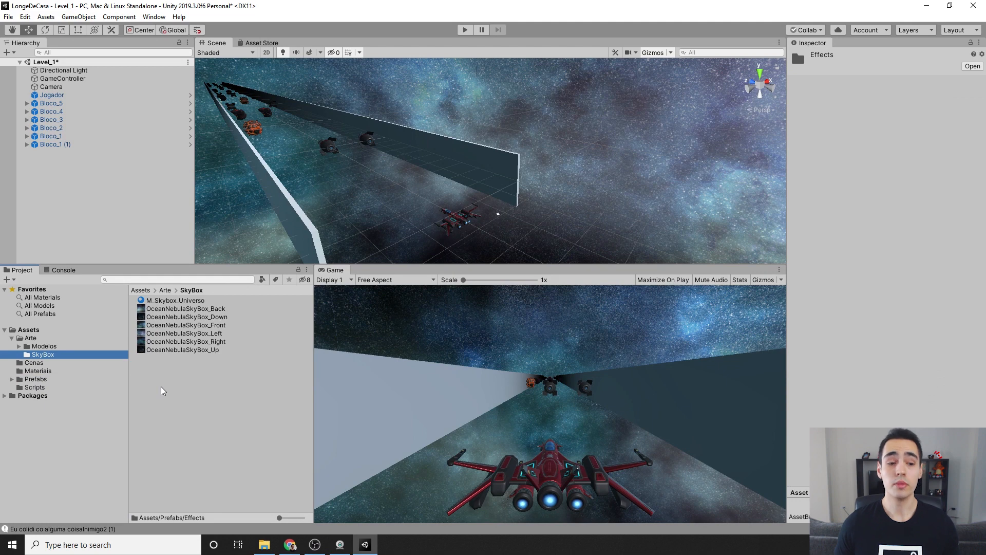
Go to the Effects folder under Prefabs and inspect the Asteroids and SpeedParticles prefabs.
click(36, 379)
double_click(185, 303)
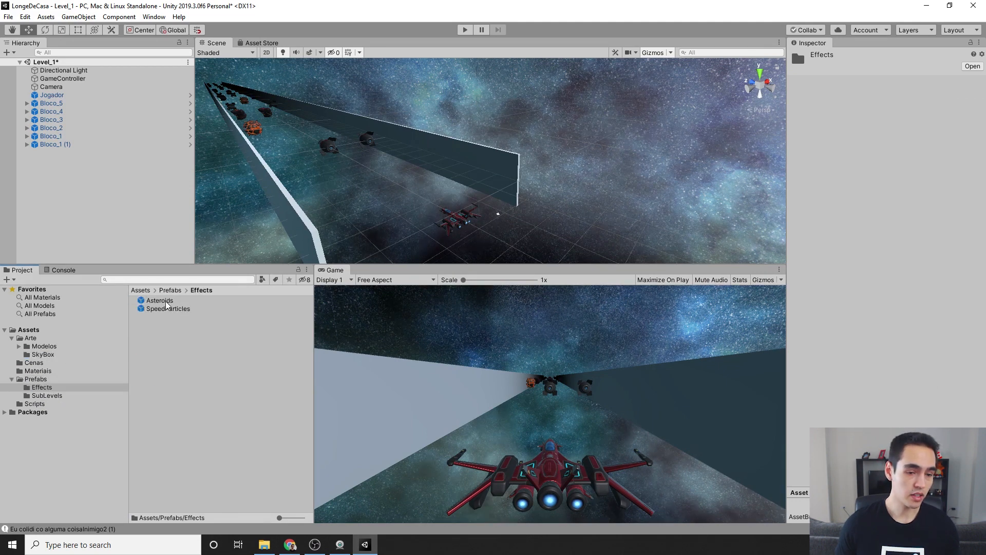
click(170, 307)
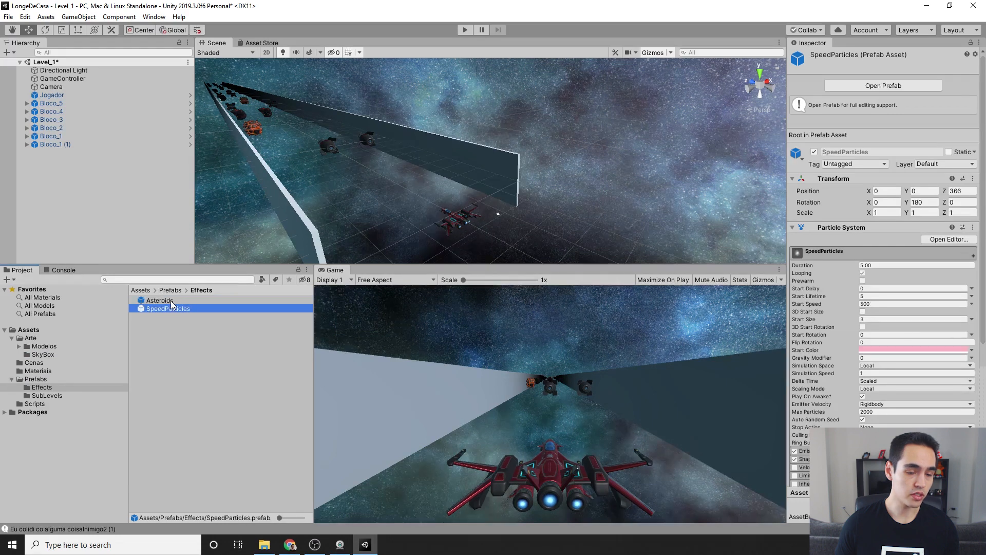
click(161, 300)
click(170, 309)
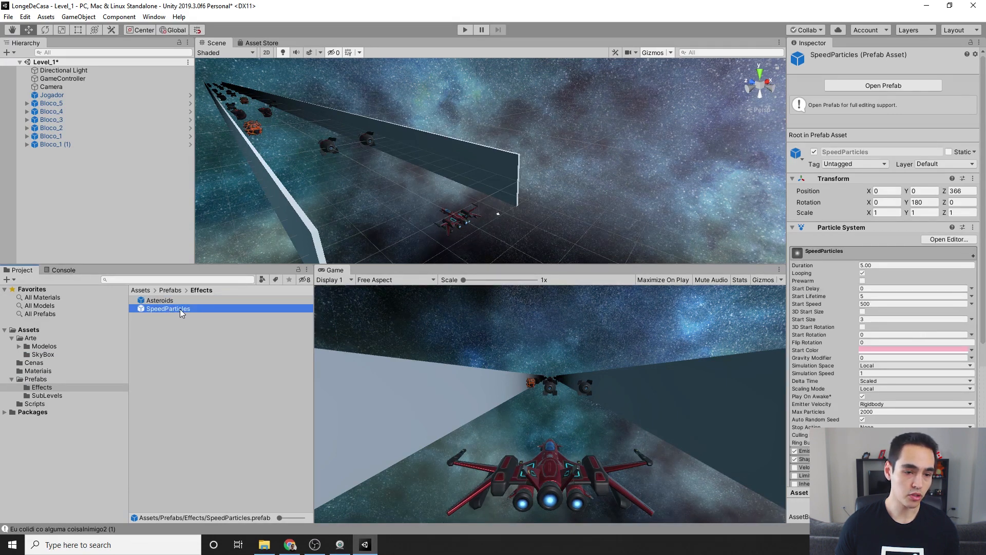
Open the SpeedParticles prefab for editing and examine how its particles flow from the emitter.
double_click(180, 309)
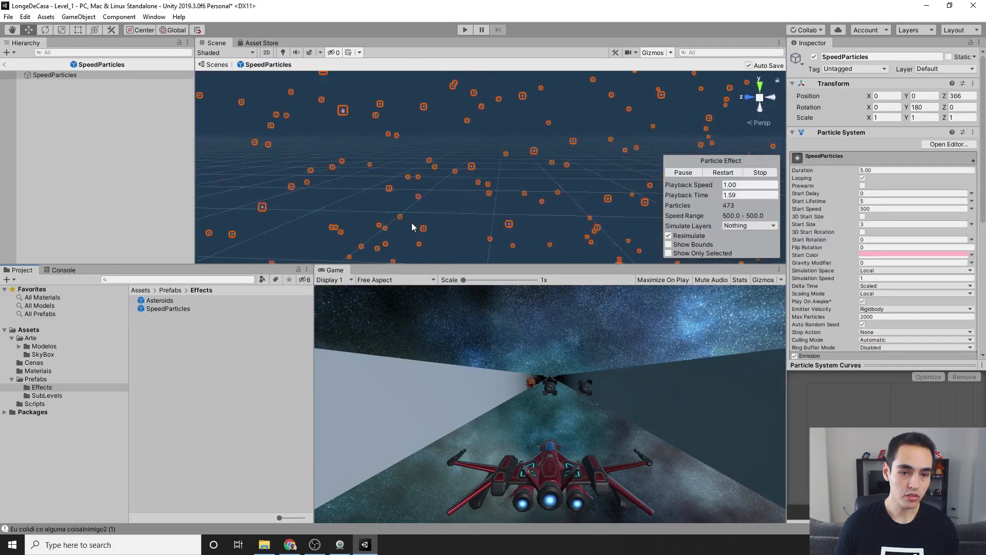
scroll(412, 223, down, 5)
scroll(412, 223, up, 3)
scroll(412, 224, down, 3)
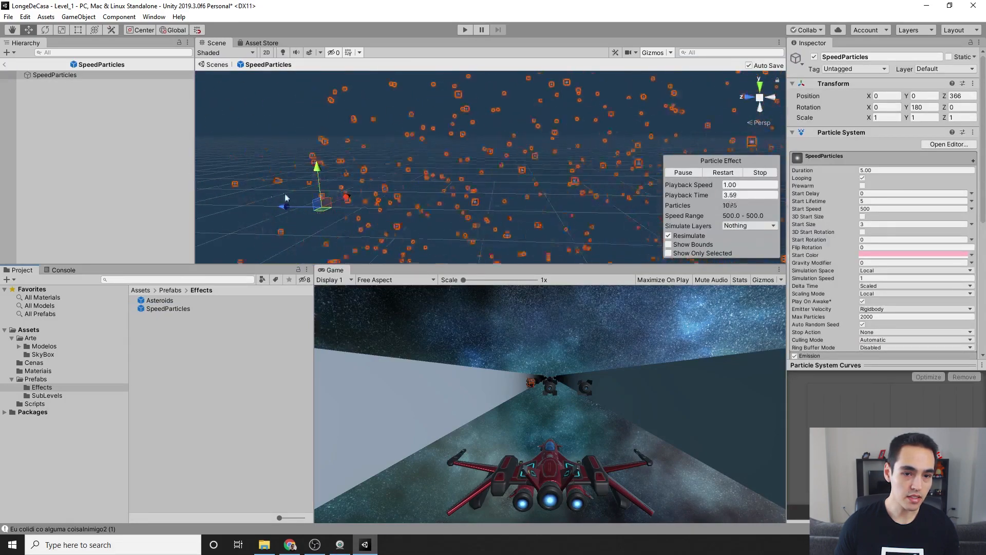
scroll(418, 215, down, 3)
scroll(417, 213, up, 3)
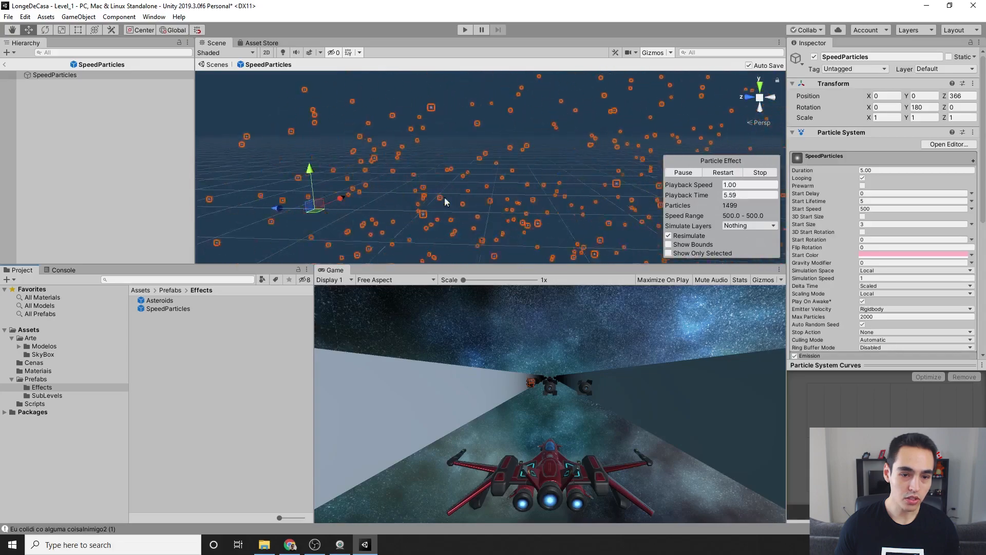
right_drag(445, 201, 354, 214)
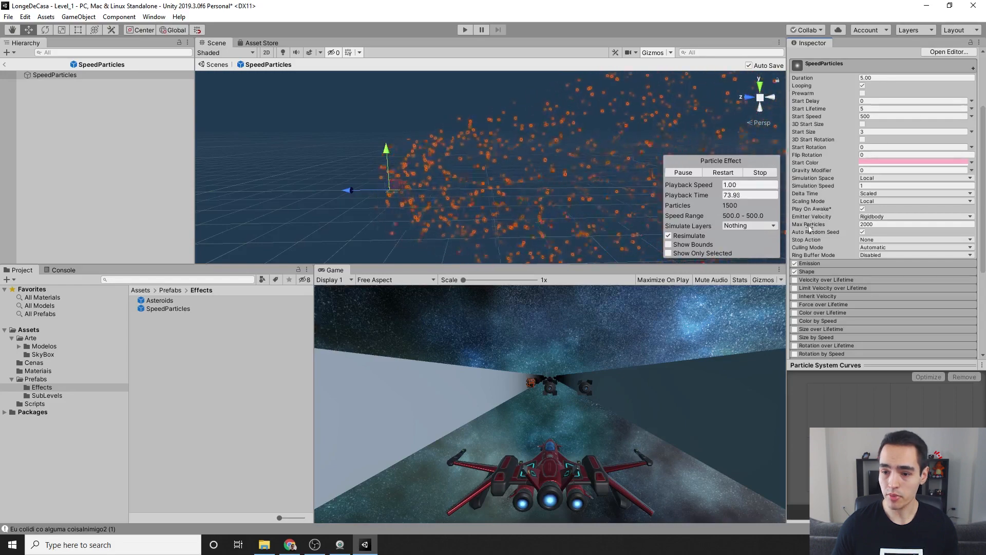
Expand the Emission and Shape modules of SpeedParticles and examine the emission rate and emitter shape.
click(822, 263)
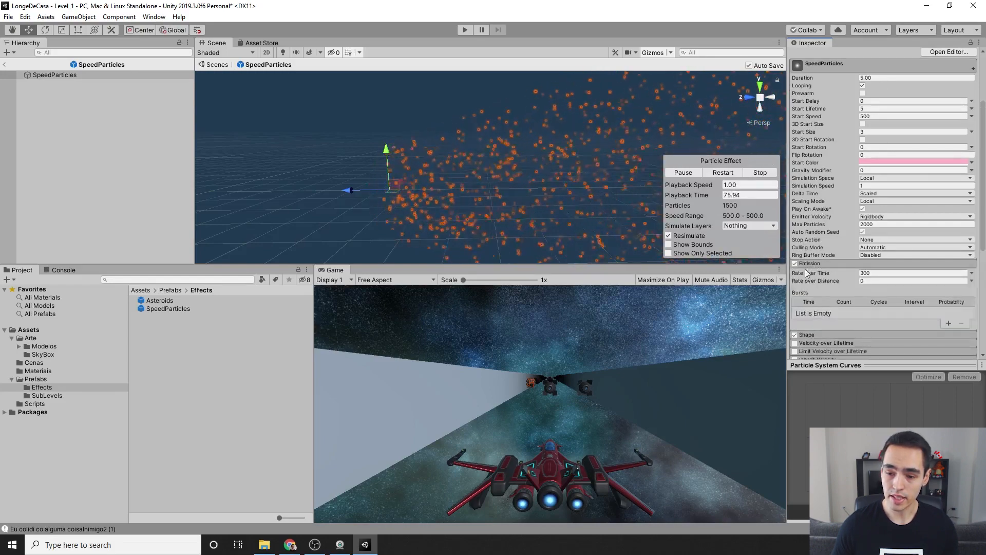
scroll(817, 271, down, 3)
click(821, 244)
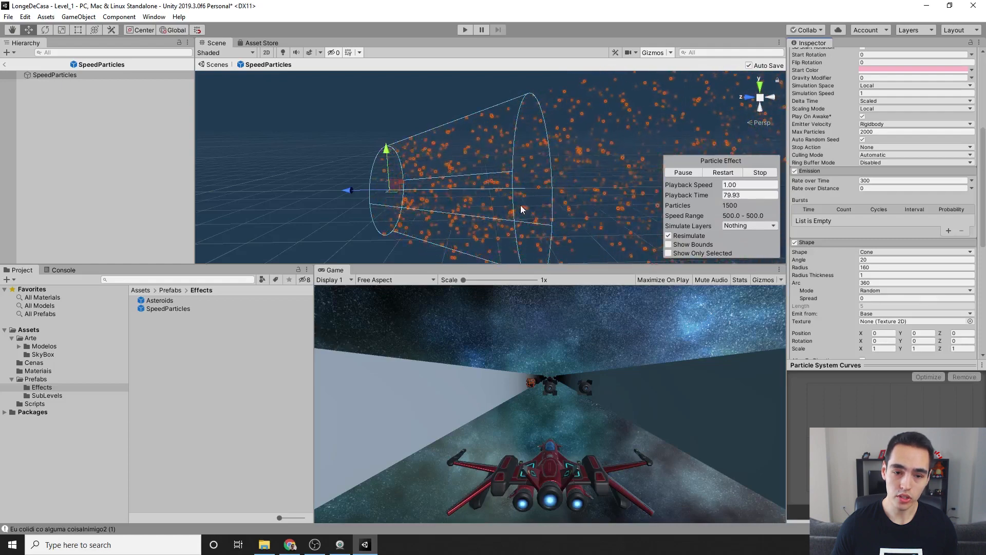
scroll(426, 196, up, 3)
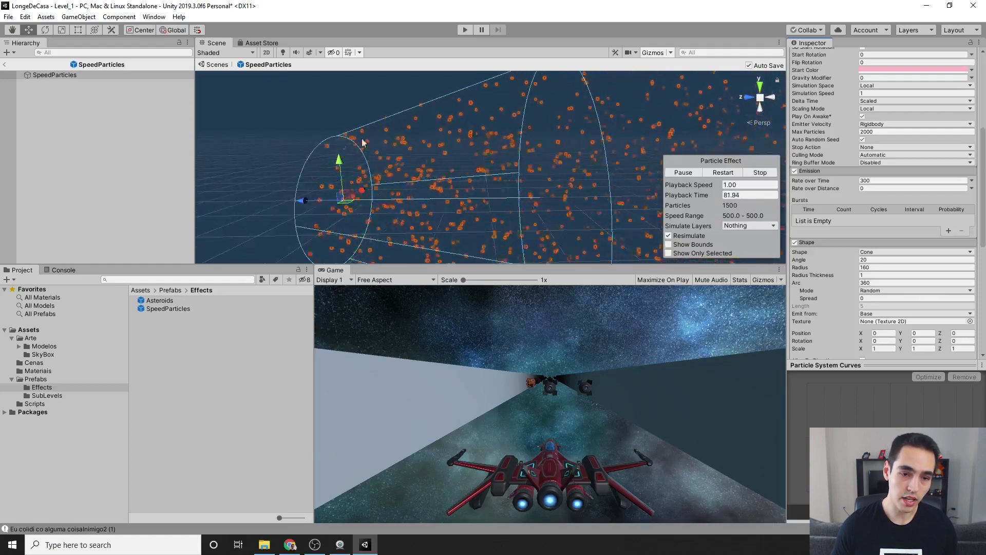
scroll(406, 185, down, 4)
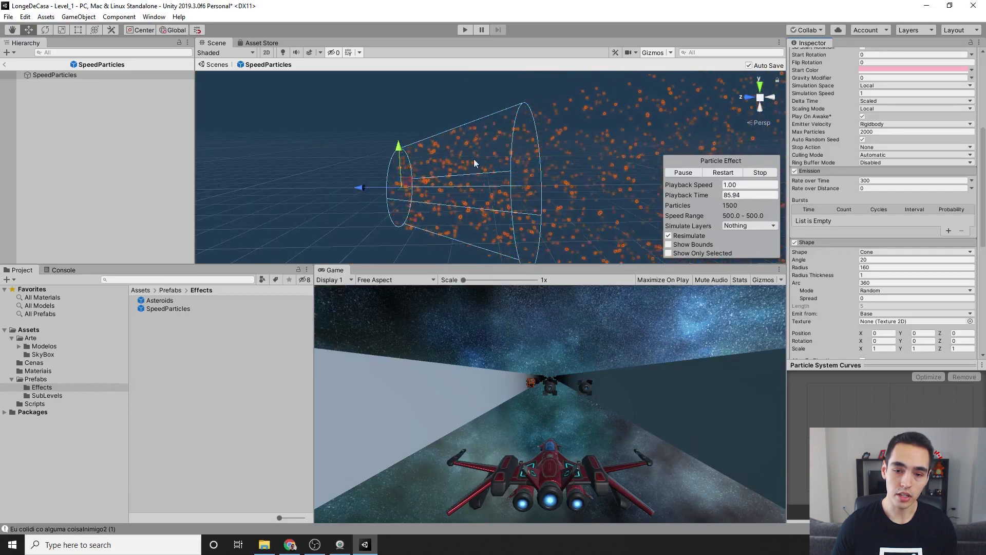
scroll(530, 177, down, 3)
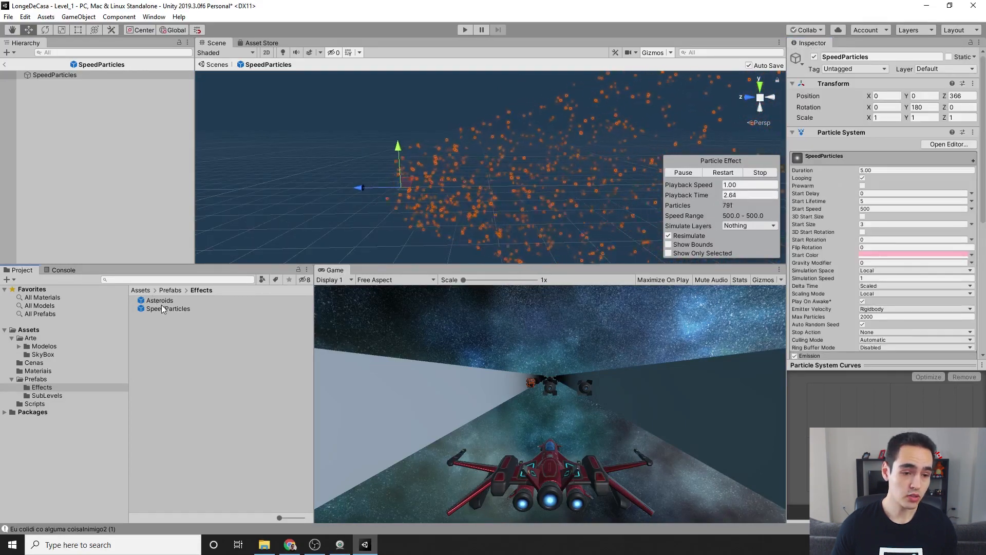
Open the Asteroids prefab for editing and expand its Emission and Shape modules to examine the settings.
double_click(162, 301)
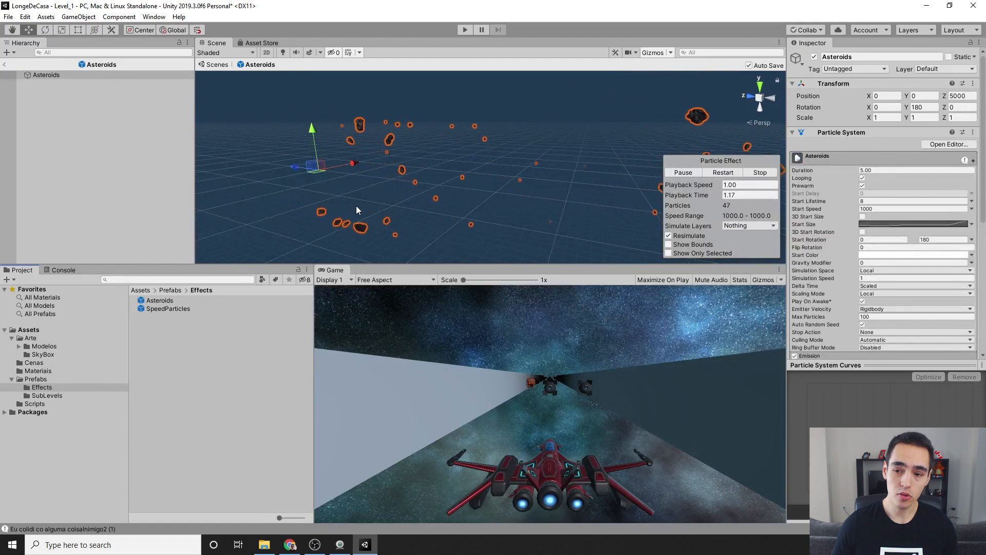
scroll(817, 226, down, 4)
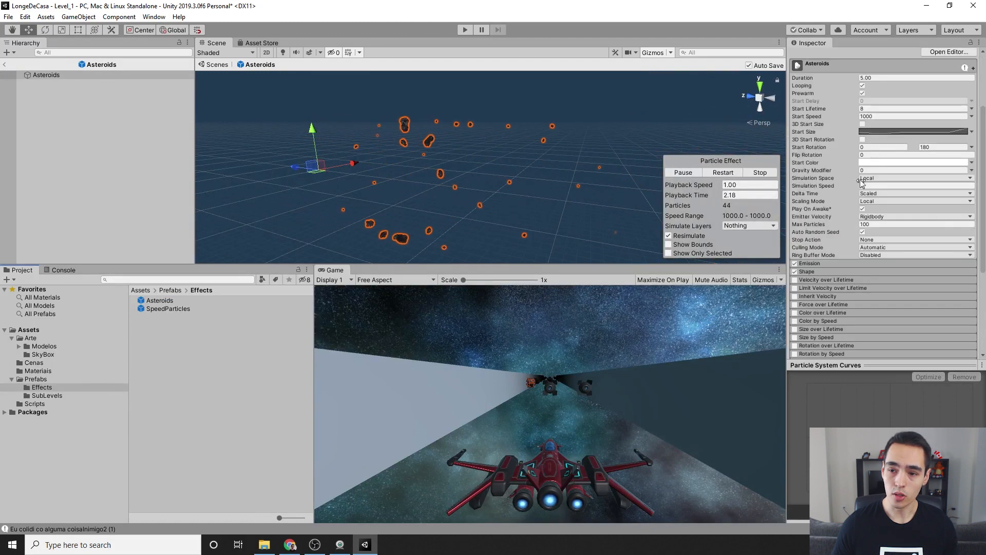
click(827, 264)
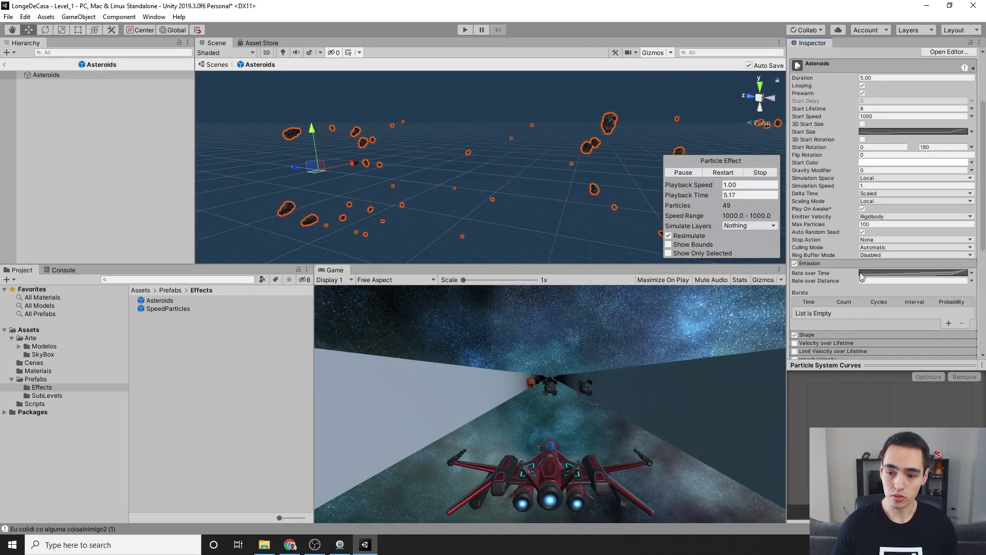
scroll(810, 343, down, 3)
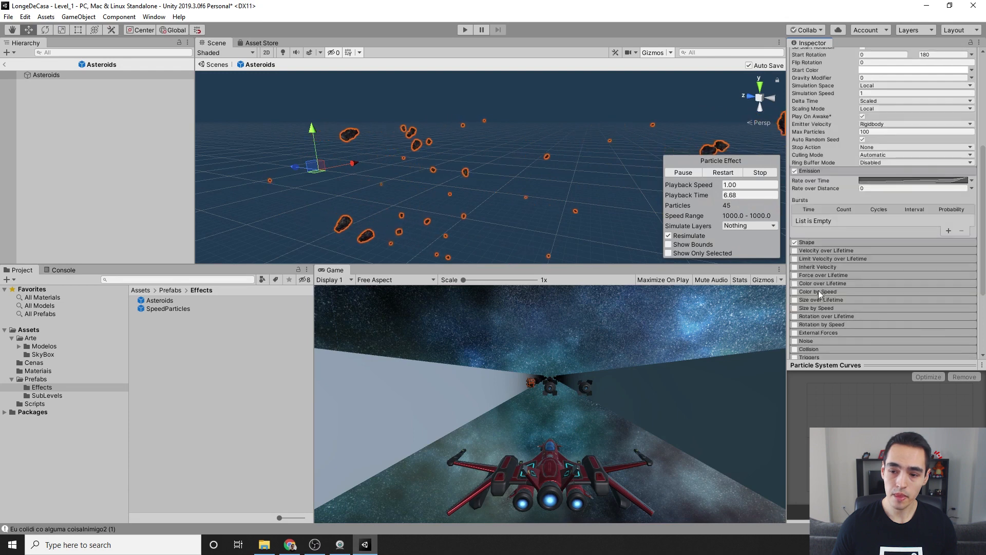
click(823, 242)
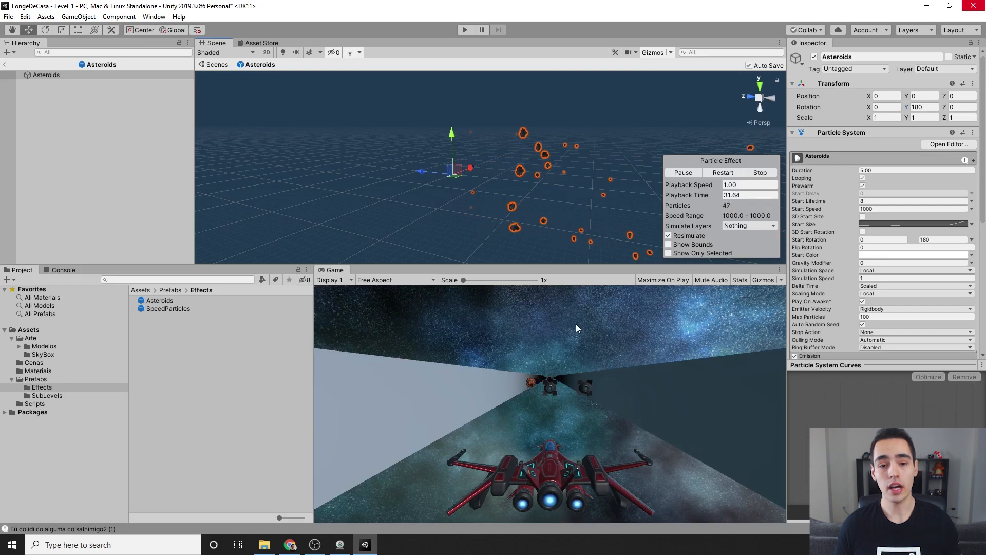
Return from prefab editing to the Level_1 scene, add the SpeedParticles prefab to it and reset its transform.
click(4, 67)
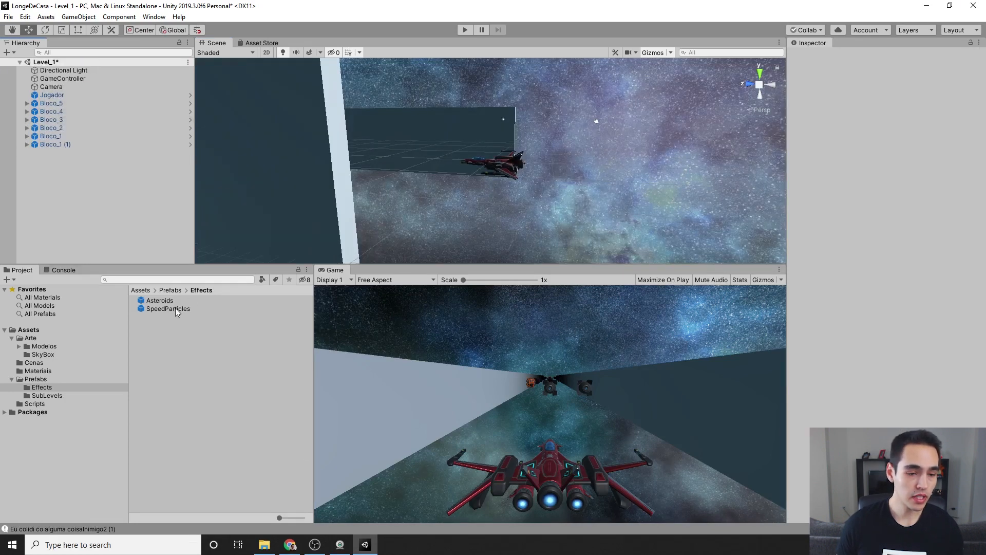
drag(174, 309, 109, 200)
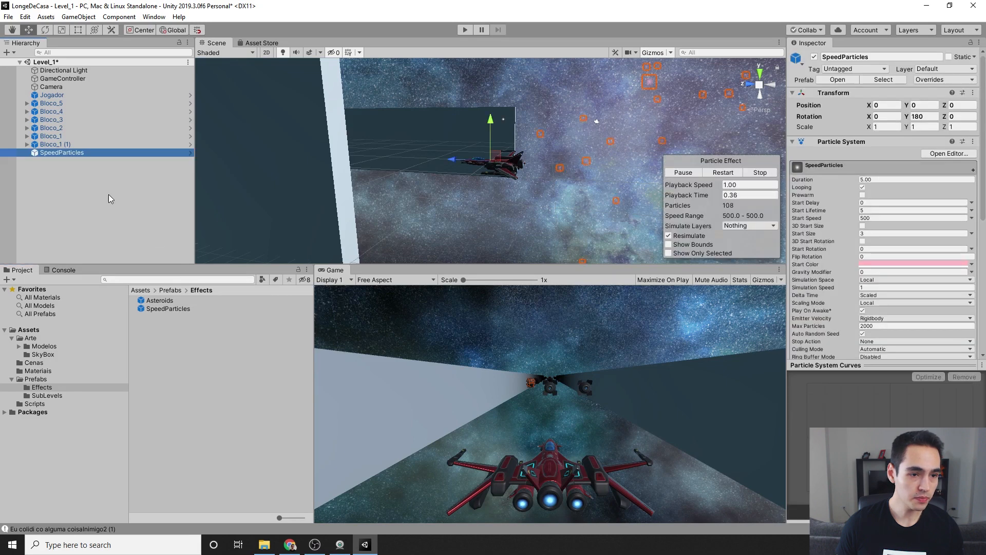
double_click(95, 152)
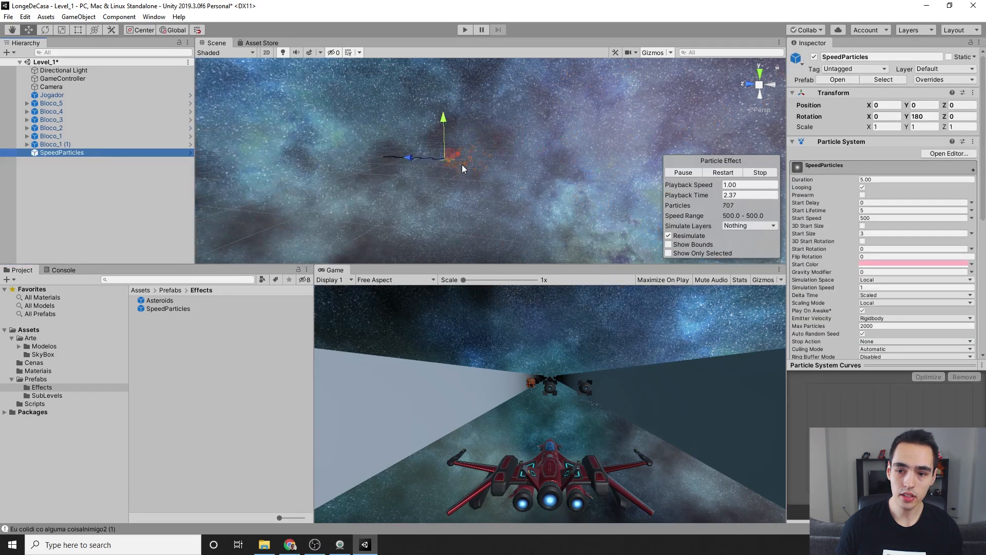
right_click(859, 93)
click(879, 99)
Turn SpeedParticles around its vertical axis and set its Y rotation to -180.
scroll(441, 163, up, 6)
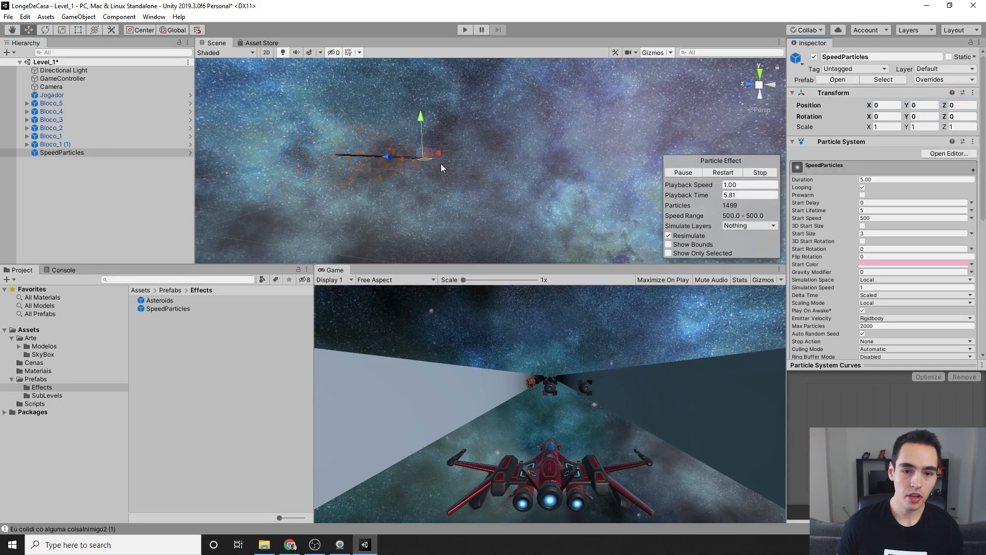
right_drag(441, 163, 536, 182)
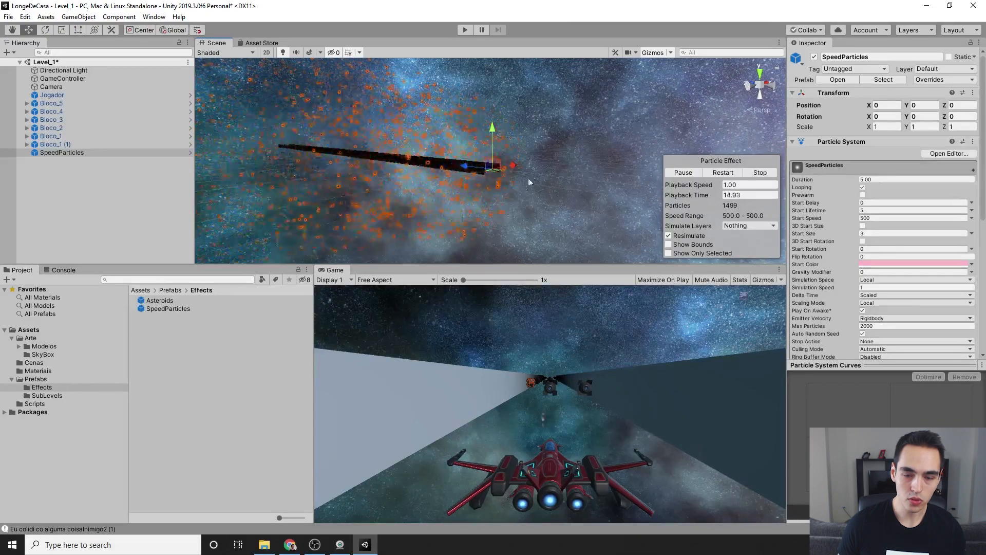
key(q)
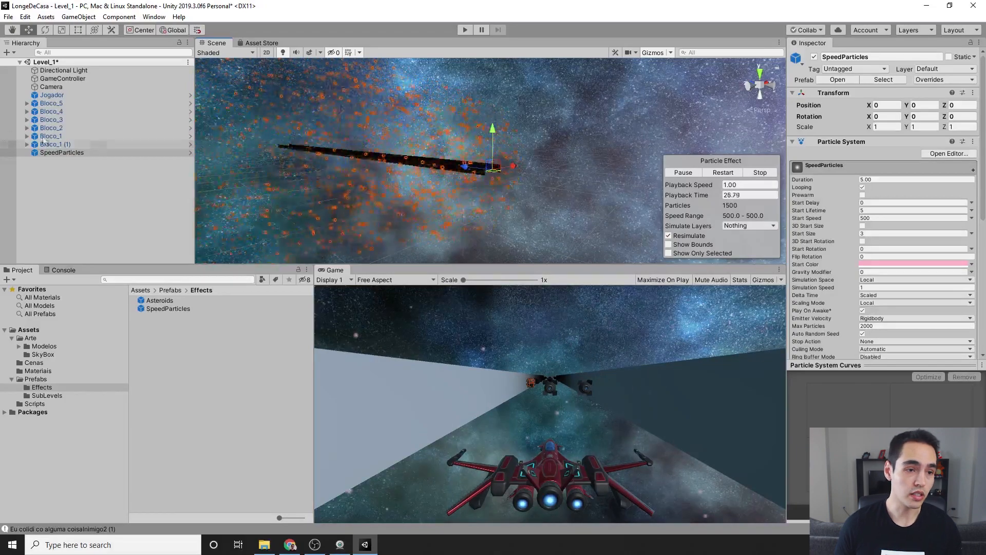
click(101, 154)
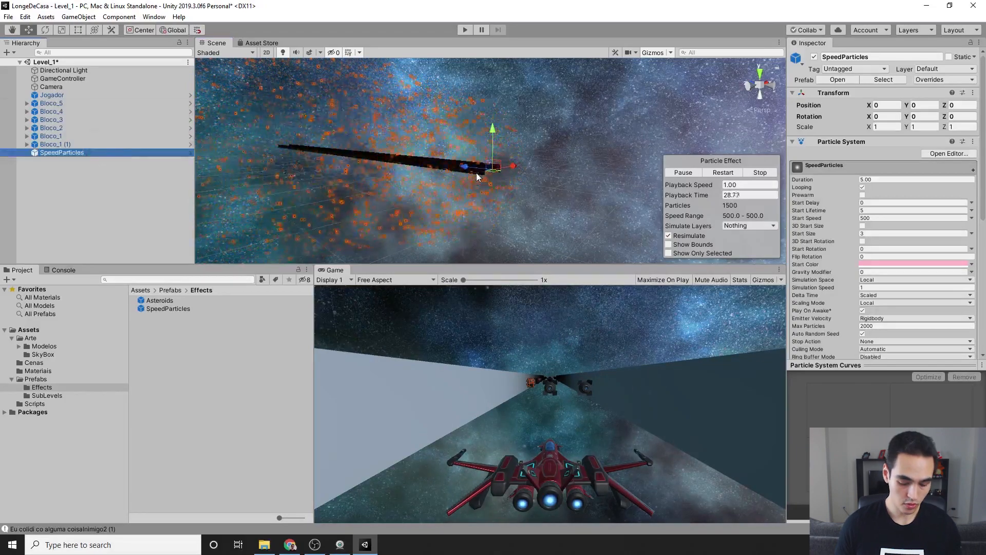
key(e)
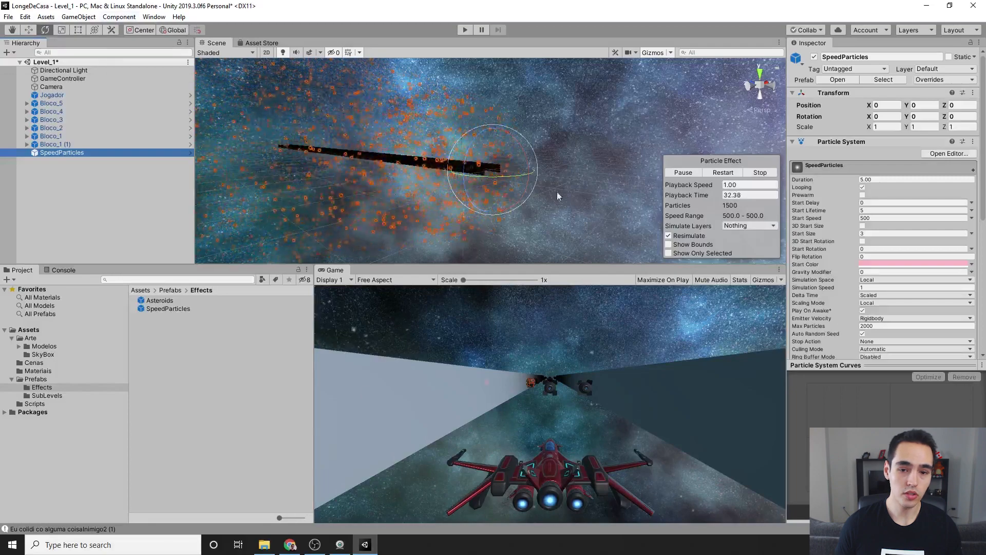
drag(506, 175, 566, 176)
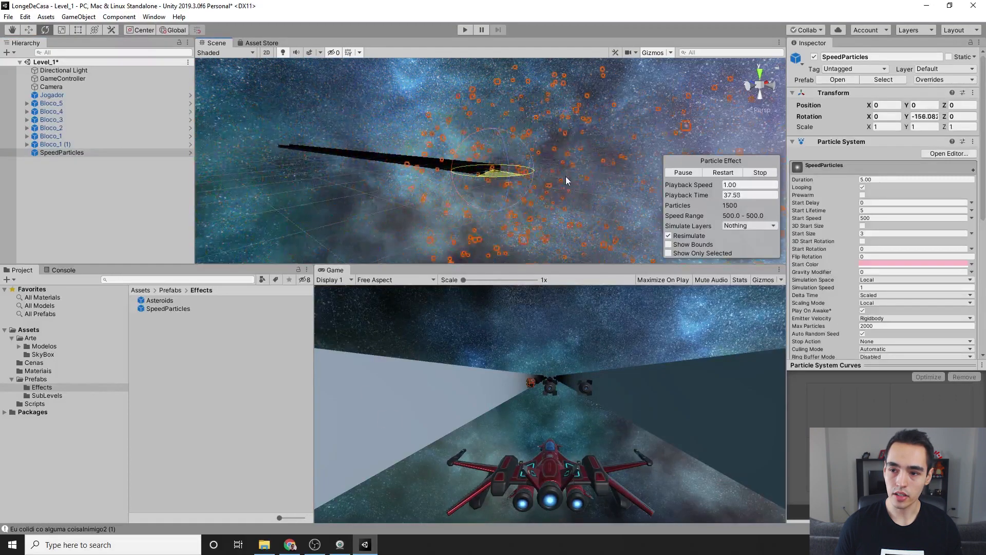
click(917, 116)
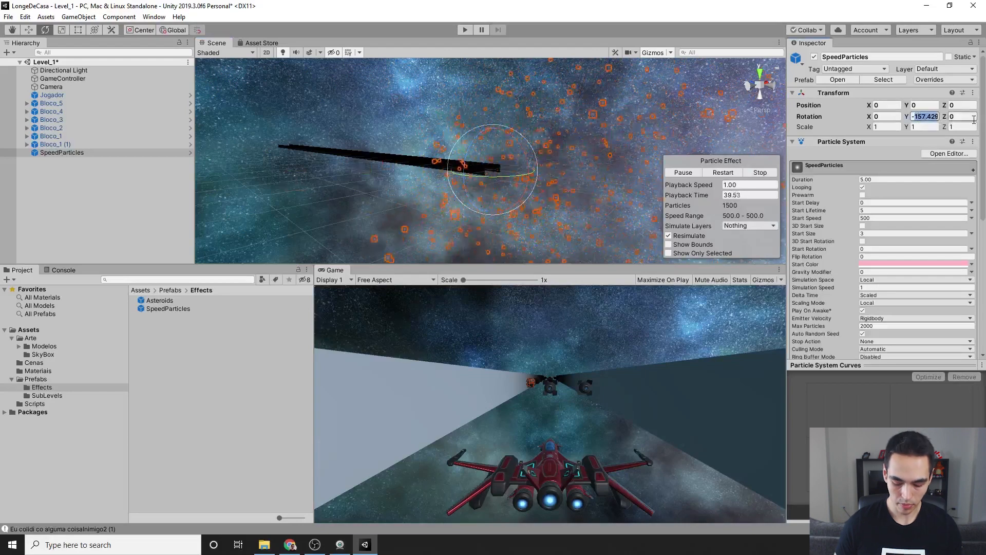
text(-180)
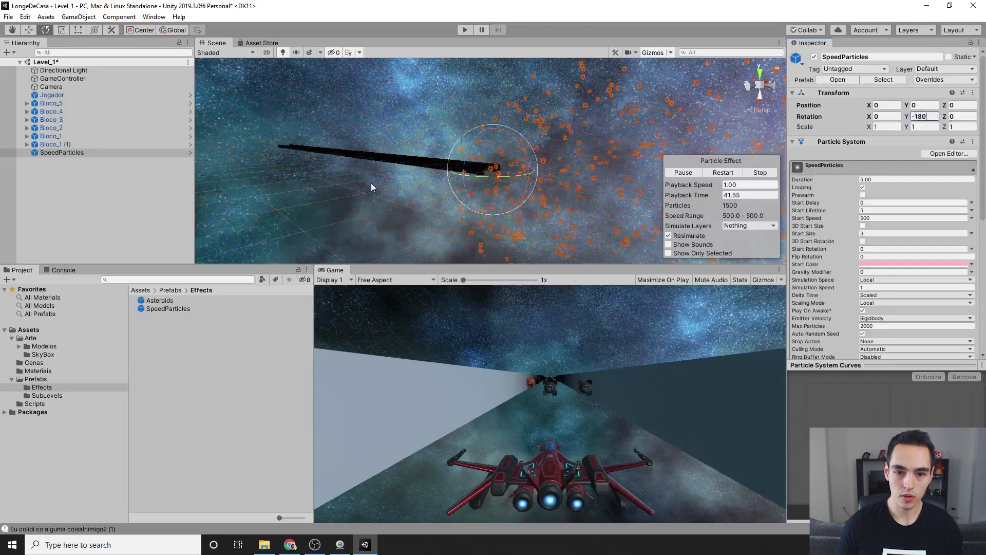
Move SpeedParticles forward along the Z axis and set its Z position to 400.
click(92, 153)
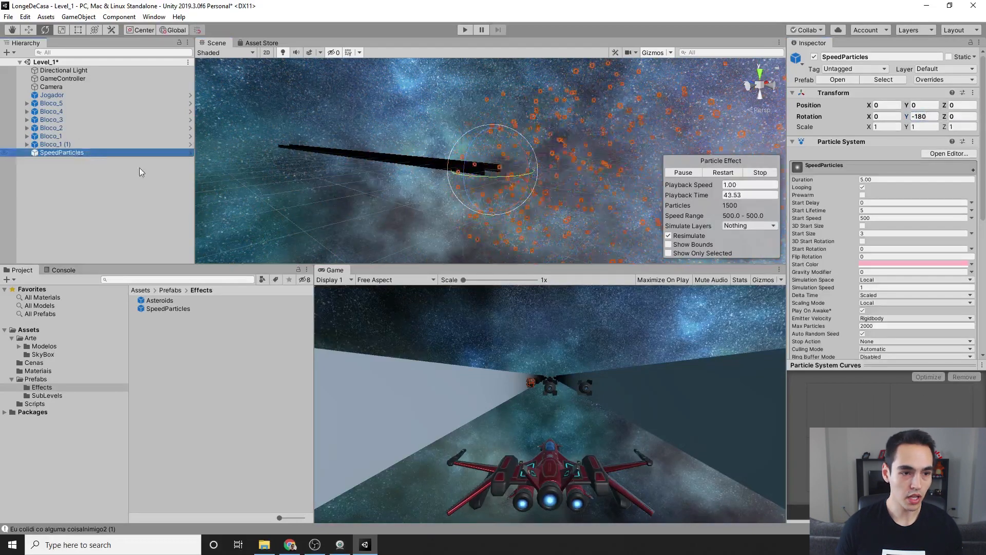
click(29, 29)
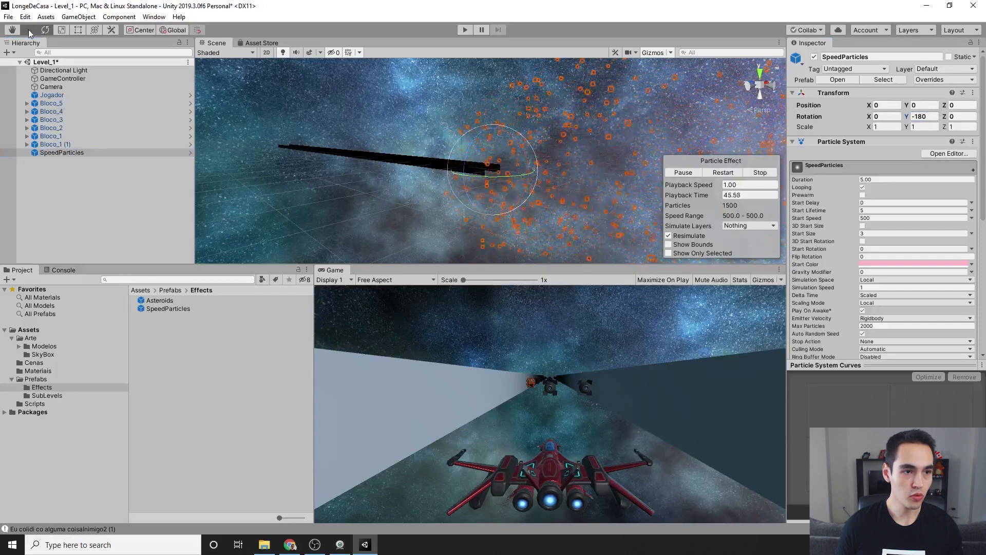
drag(467, 167, 376, 138)
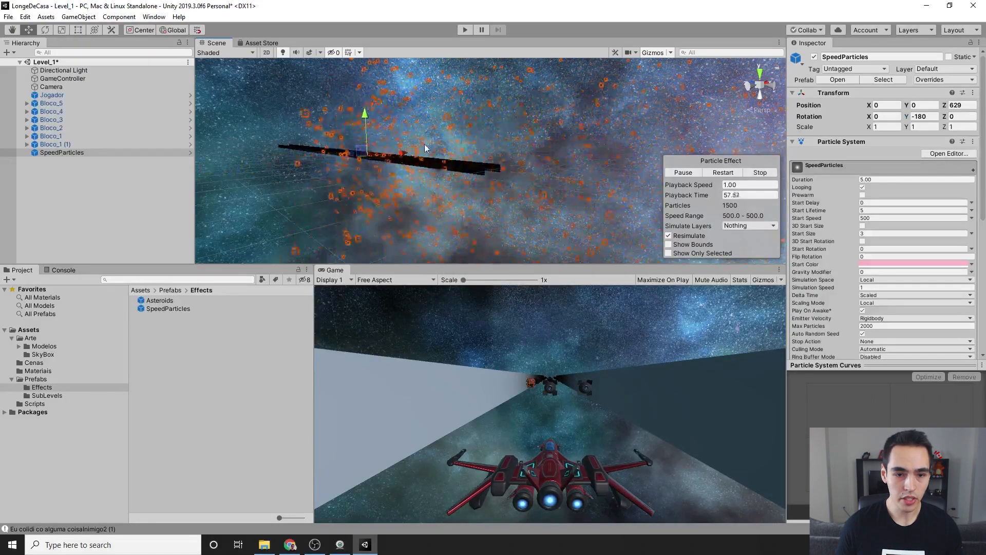
click(966, 105)
text(400)
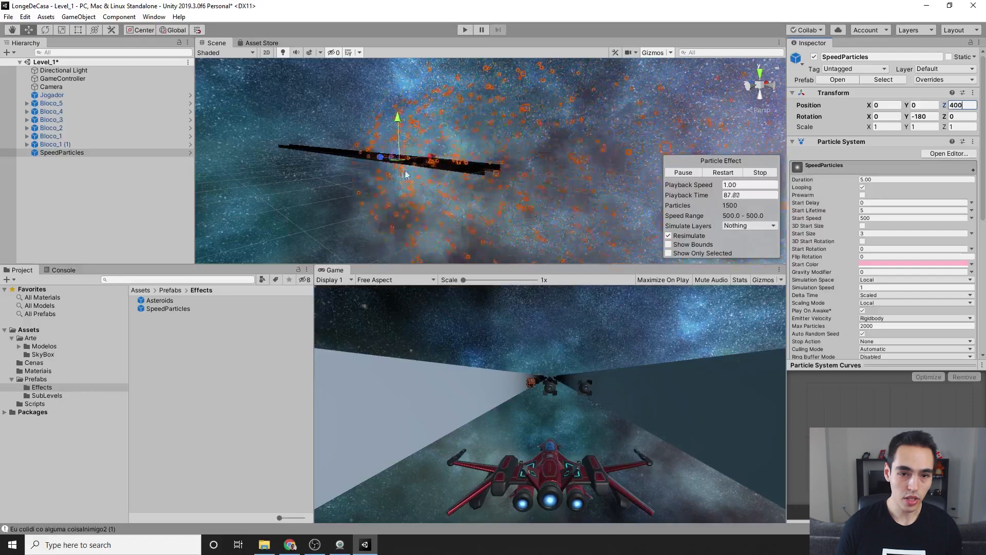
Lower SpeedParticles to a Y position of -50 and make it a child of Camera.
drag(396, 119, 390, 138)
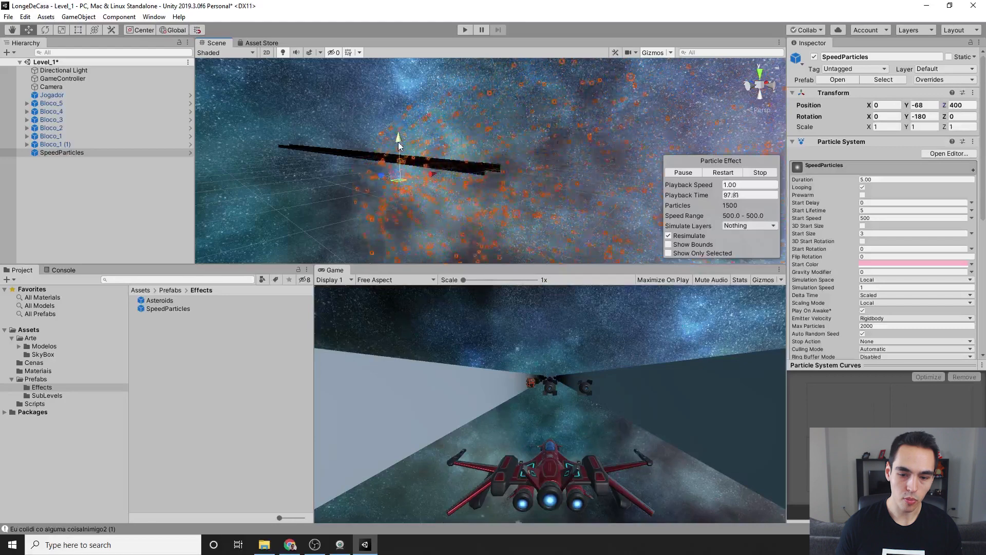
drag(399, 142, 399, 135)
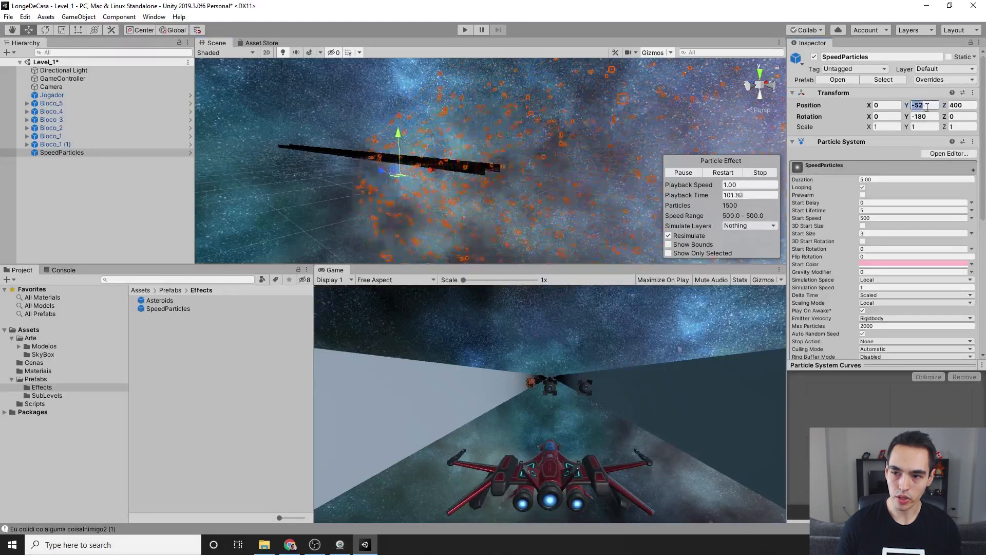
text(-50)
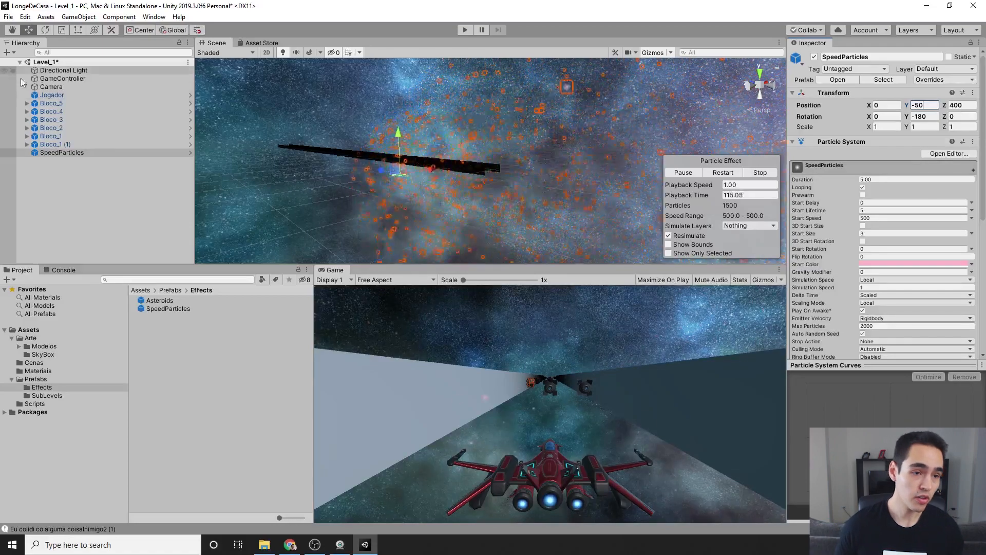
drag(60, 153, 70, 87)
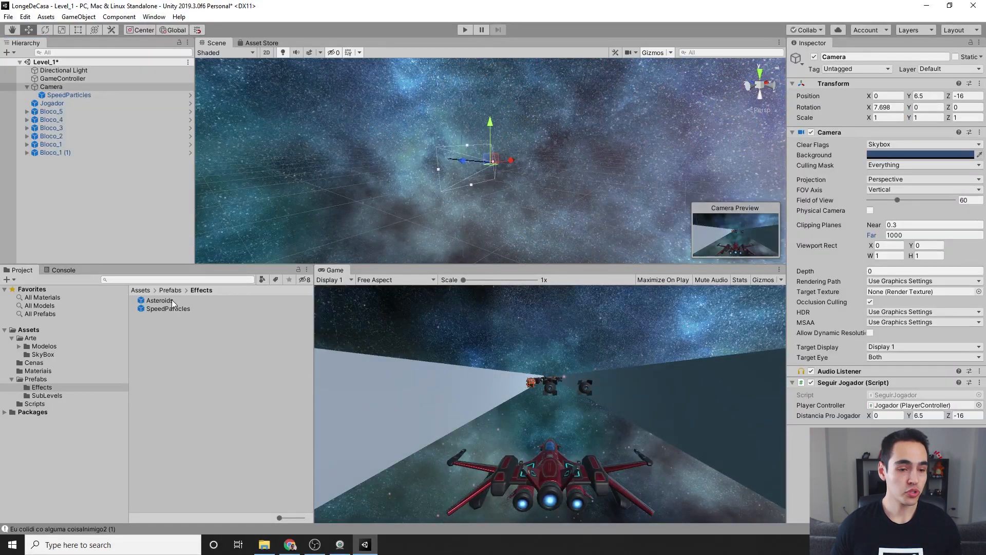
Add the Asteroids prefab to the scene, reset its transform and set its Y rotation to -180.
drag(167, 300, 69, 190)
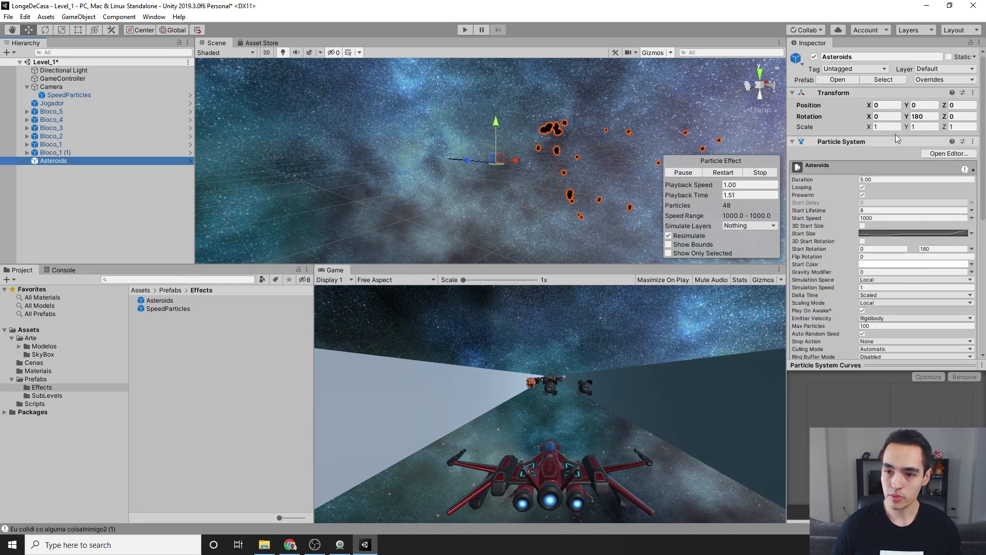
right_click(868, 91)
click(914, 99)
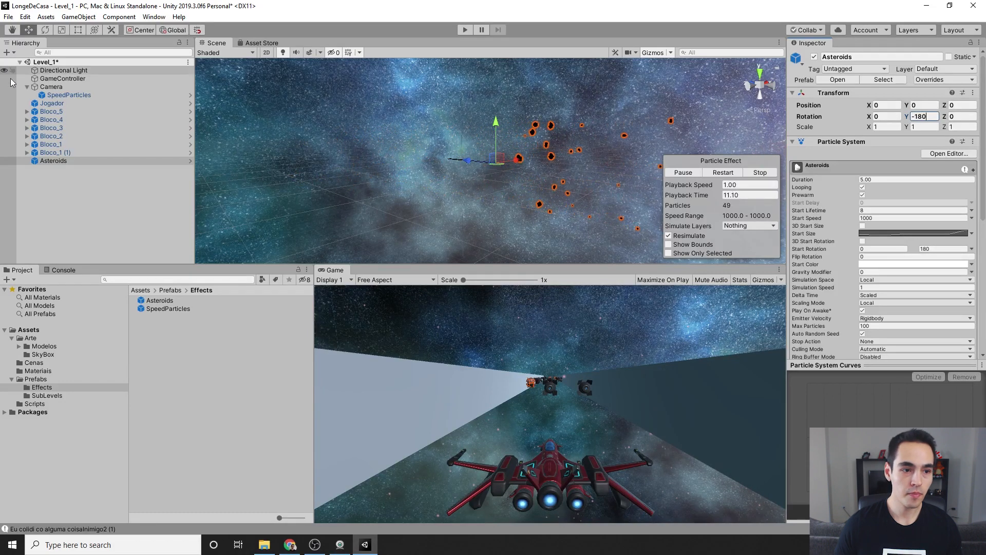
Move Asteroids far ahead of the ship by setting its Z position to 5000.
click(64, 161)
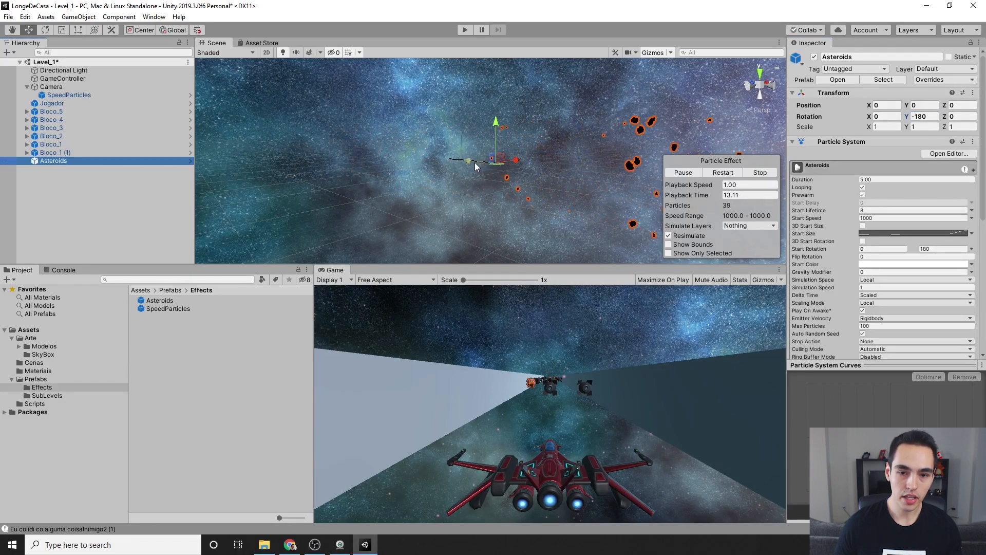
drag(475, 163, 395, 153)
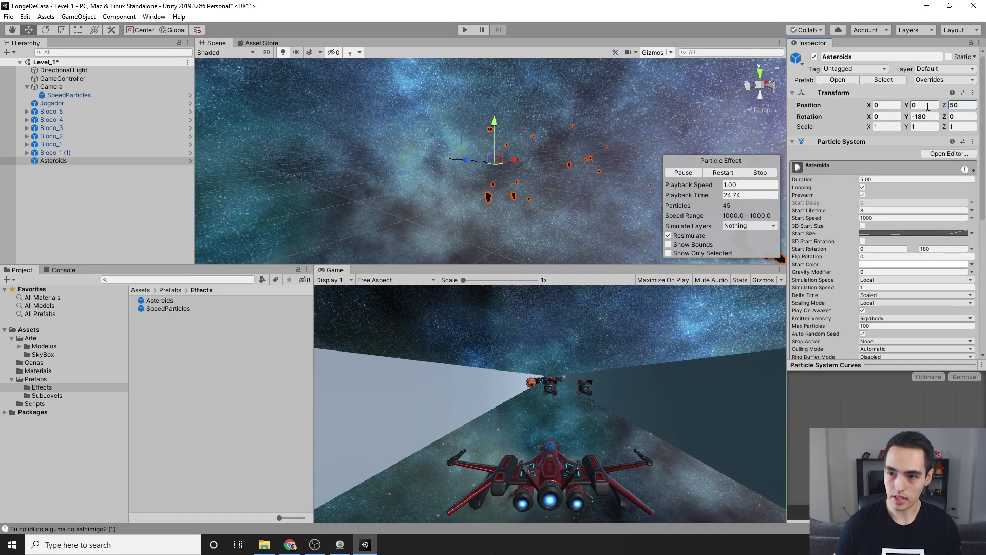
text(5000)
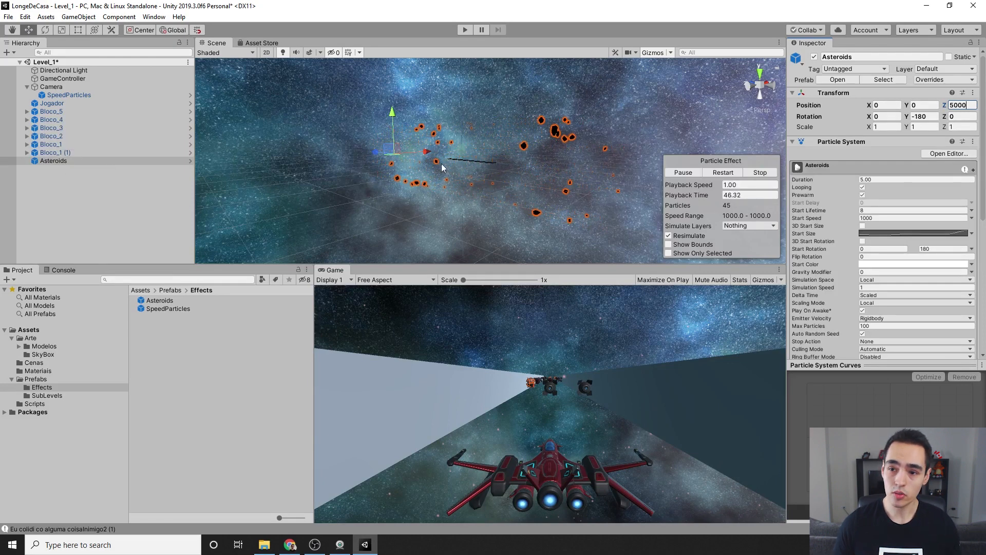
Set the Camera's far clipping plane to 10000.
click(81, 88)
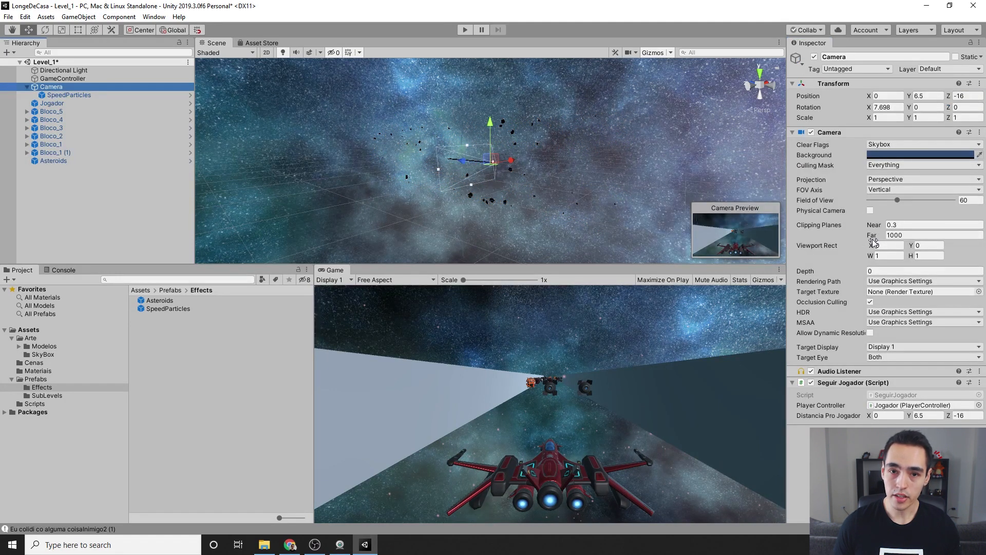
click(907, 236)
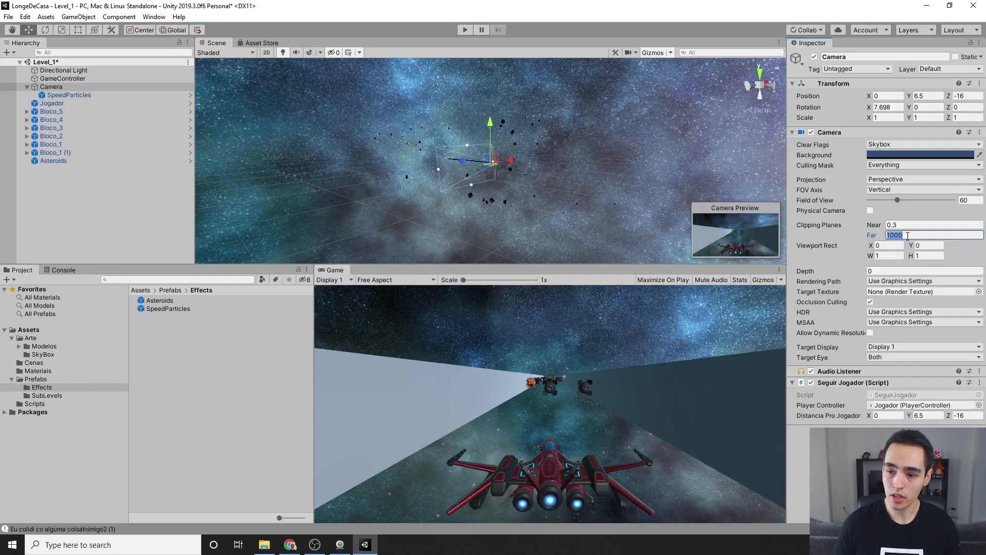
text(1)
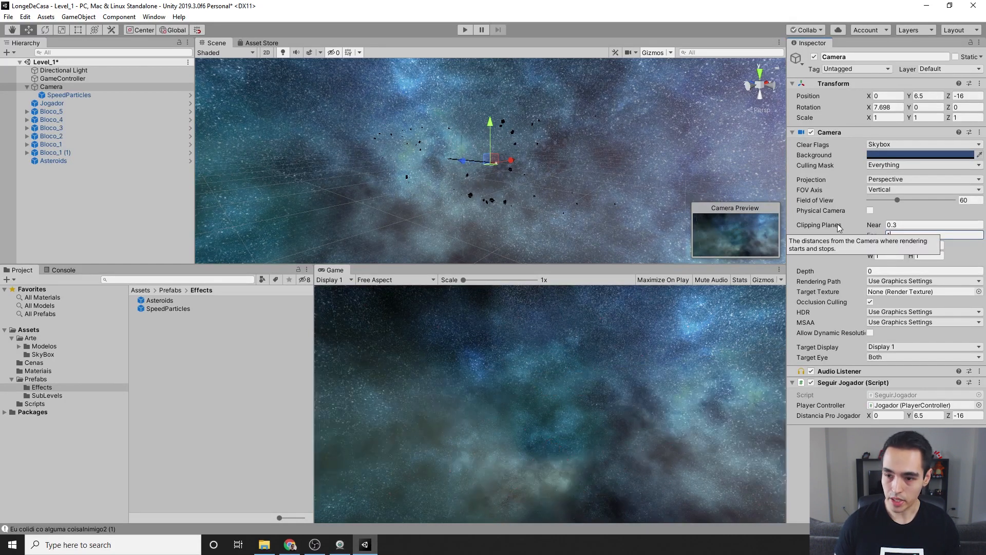
text(0000)
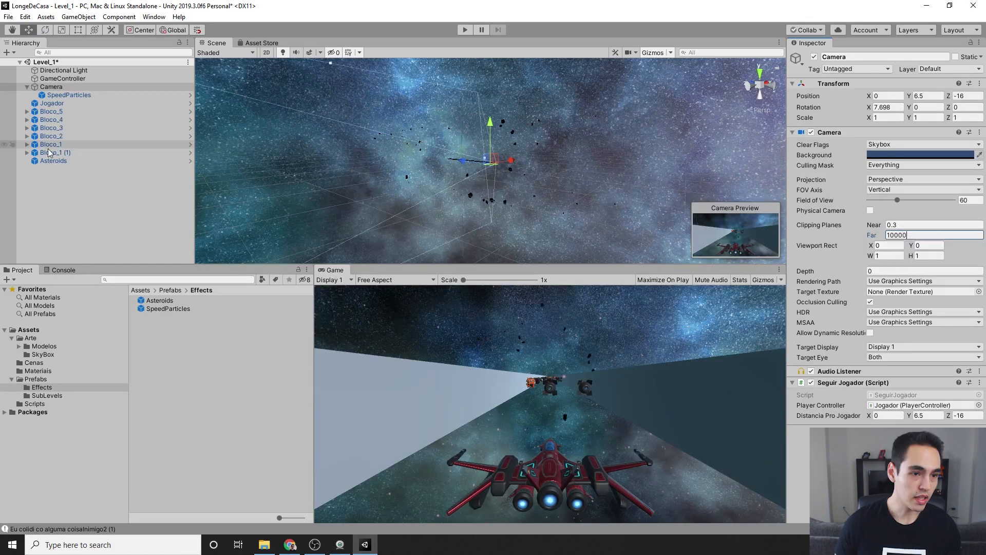
Make Asteroids a child of Camera, alongside SpeedParticles.
click(53, 161)
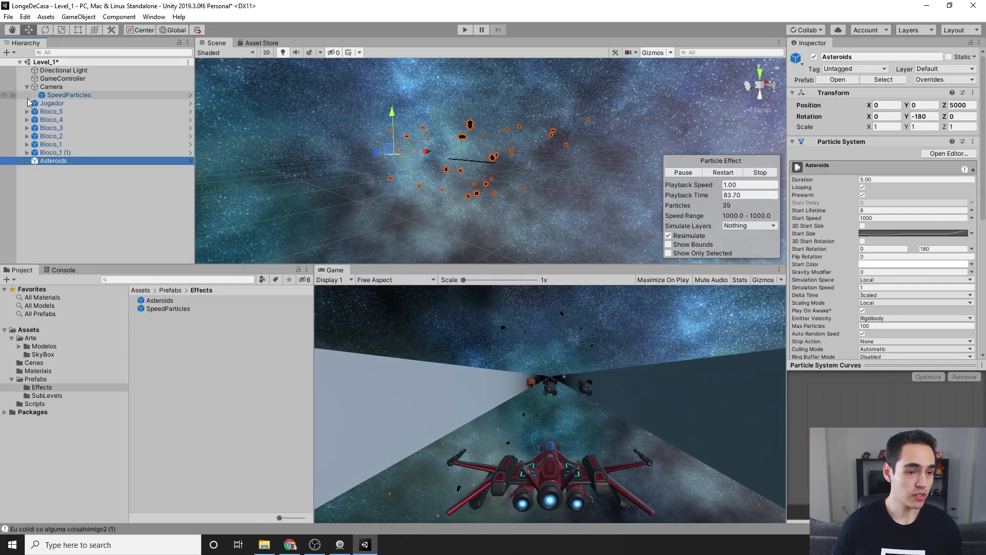
drag(57, 159, 57, 87)
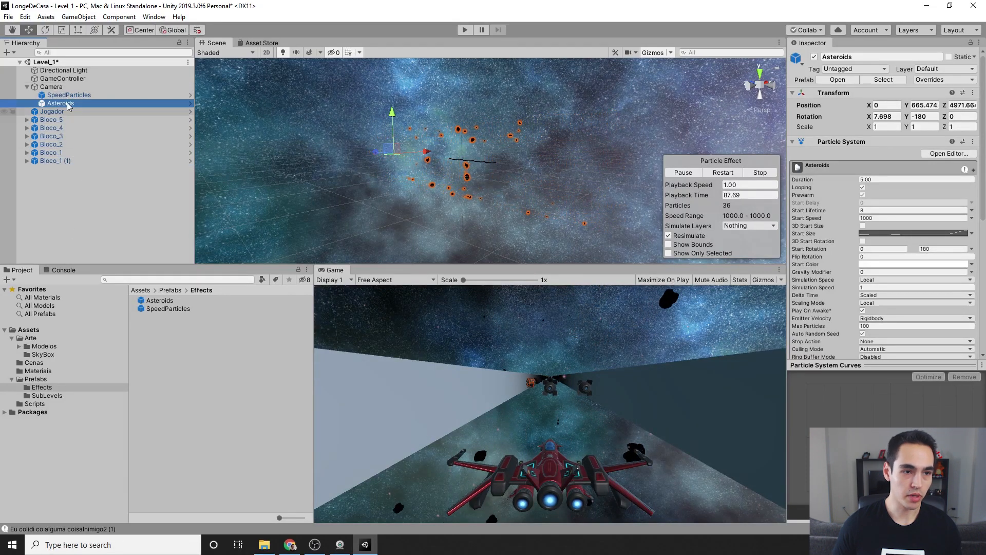
click(513, 403)
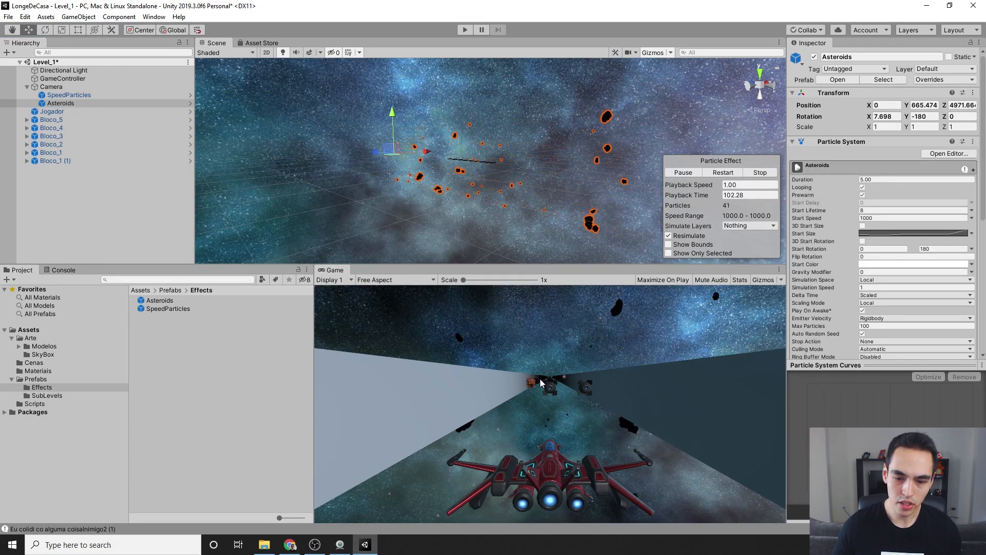
Open the scene's Lighting Settings and disable Fog under Other Settings.
click(160, 18)
mouse_move(180, 138)
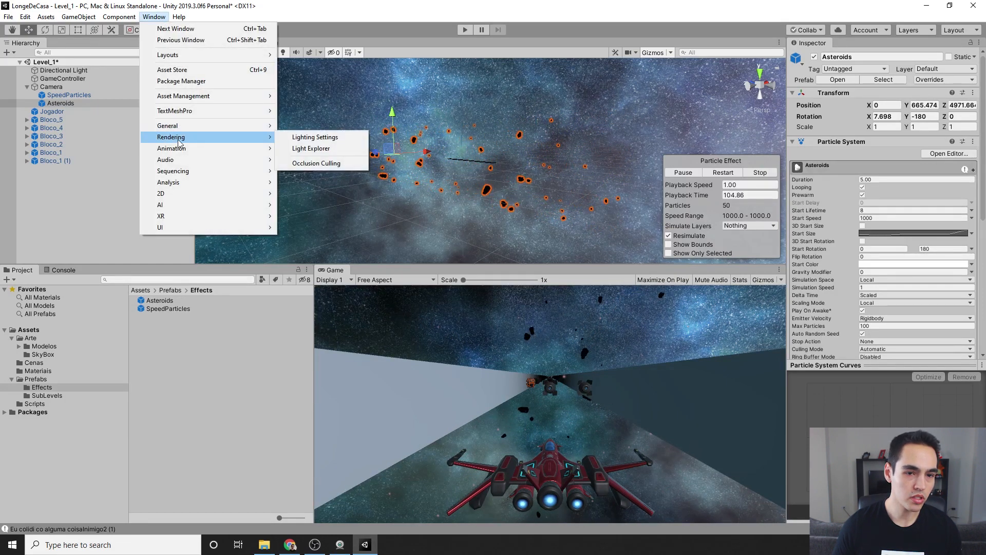
click(314, 137)
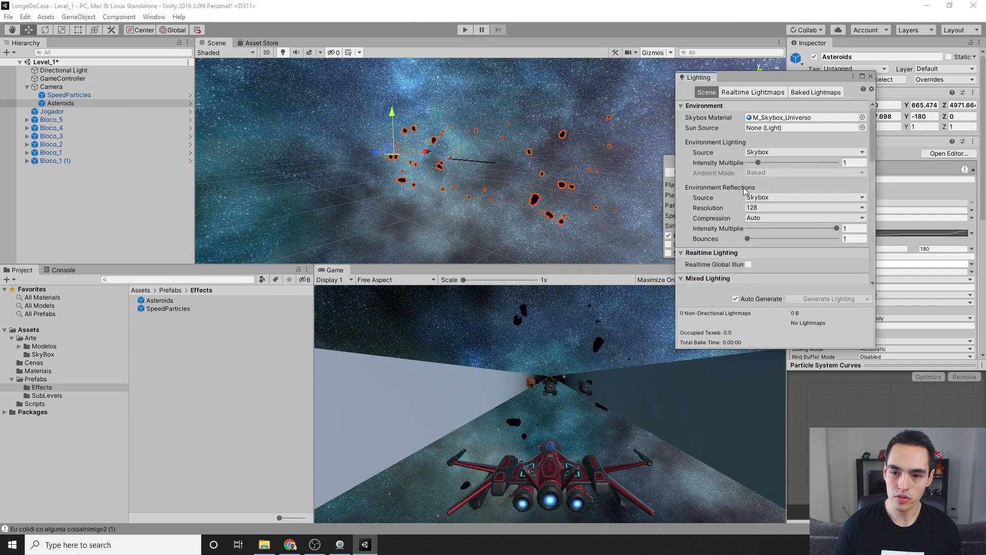
scroll(760, 184, down, 10)
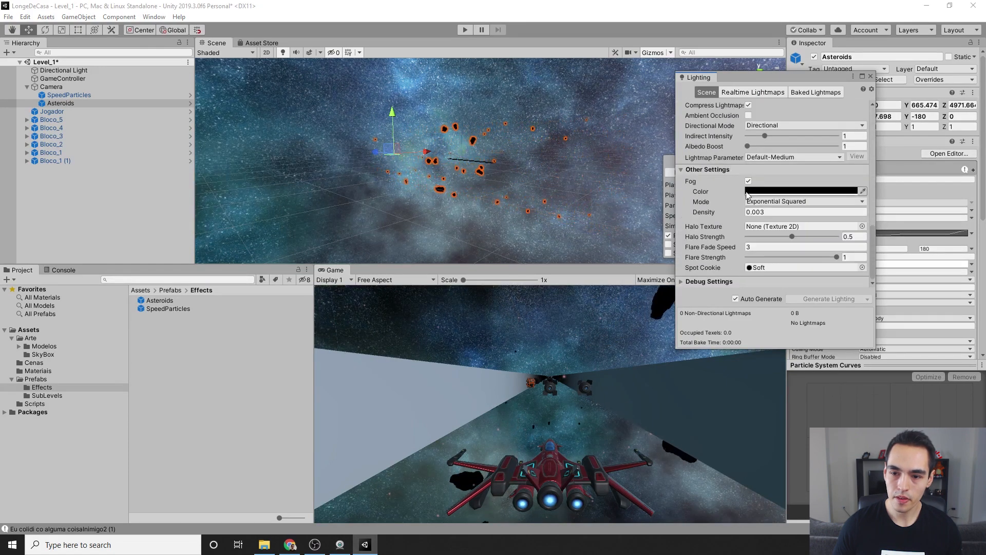
click(750, 181)
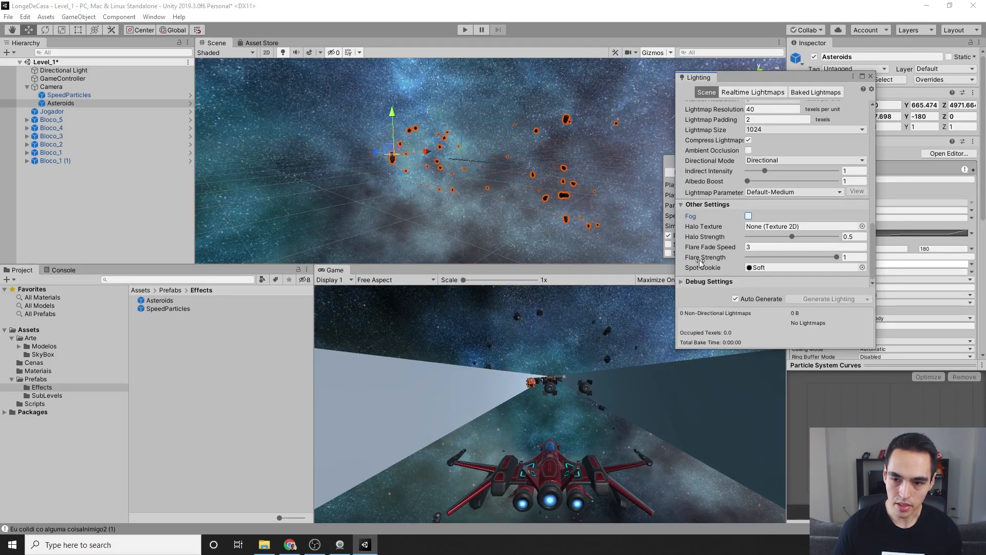
Re-enable the scene's Fog, set its Density to 0.0003, and close the Lighting settings.
click(748, 216)
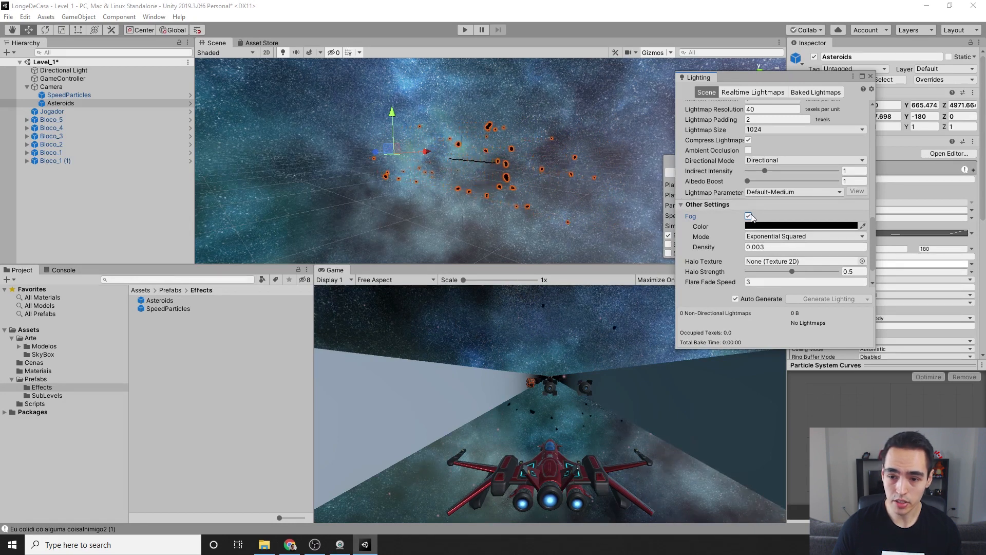
click(776, 247)
click(777, 247)
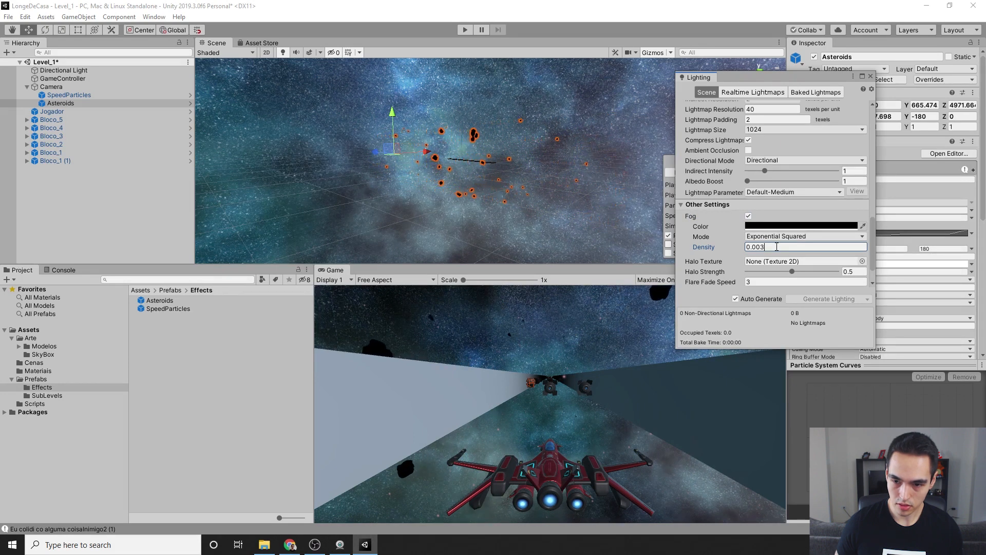
key(Left)
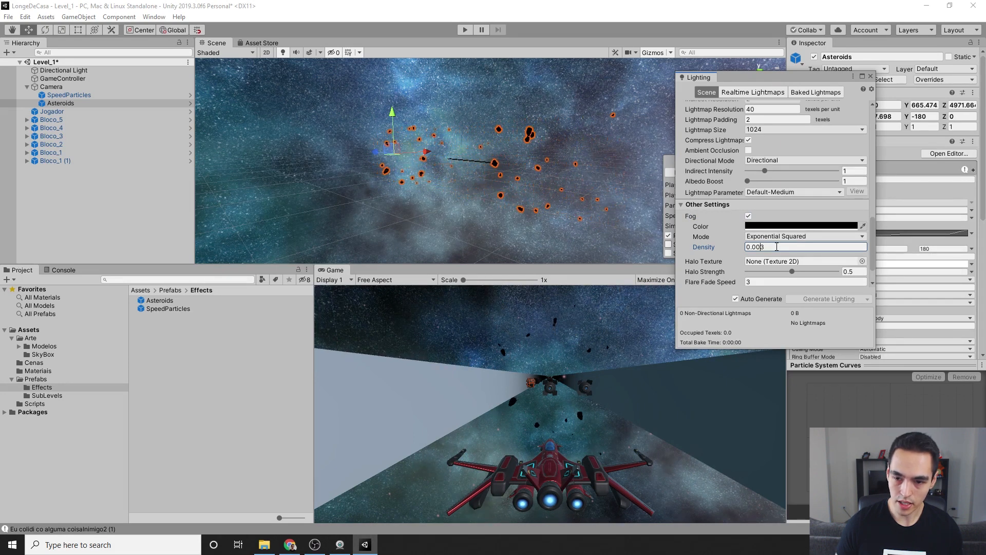
text(0)
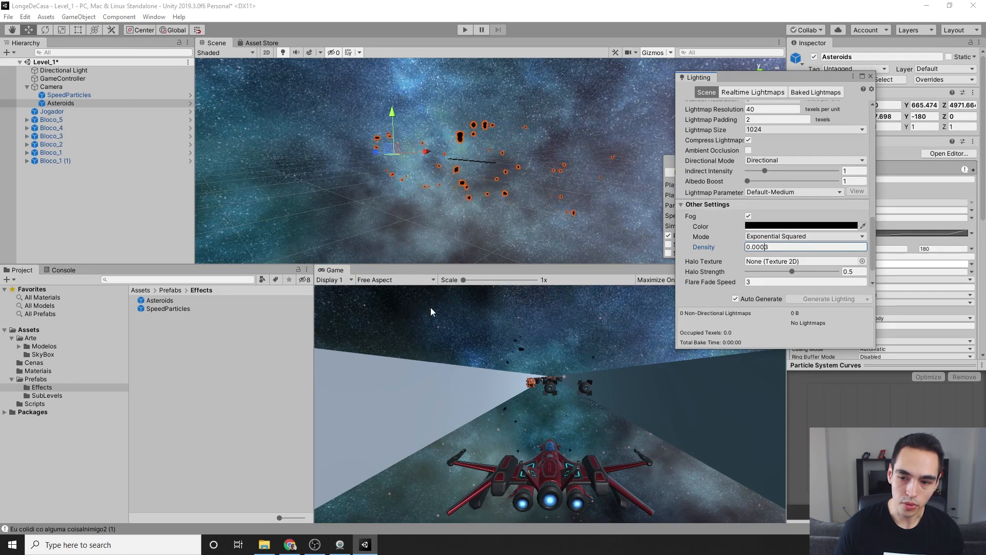
click(698, 317)
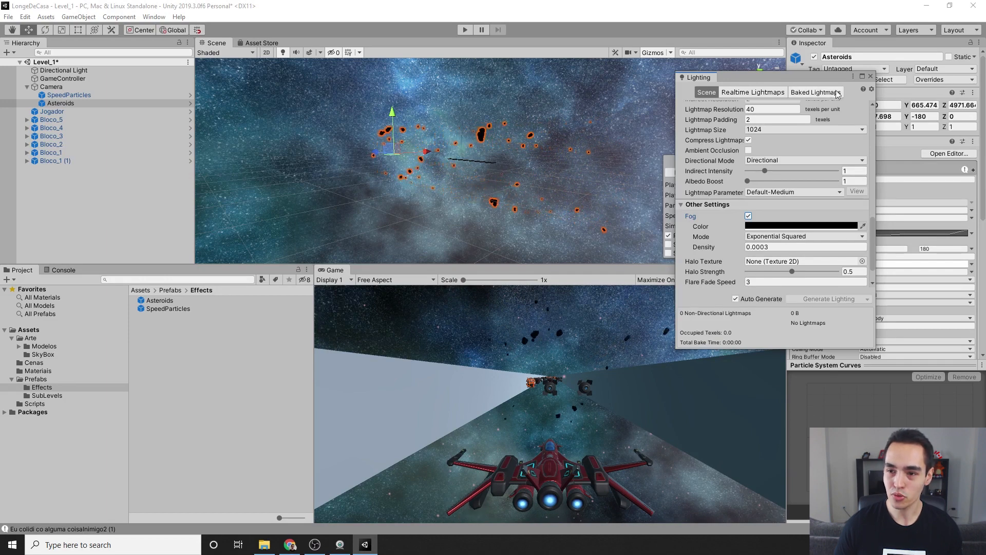
click(871, 77)
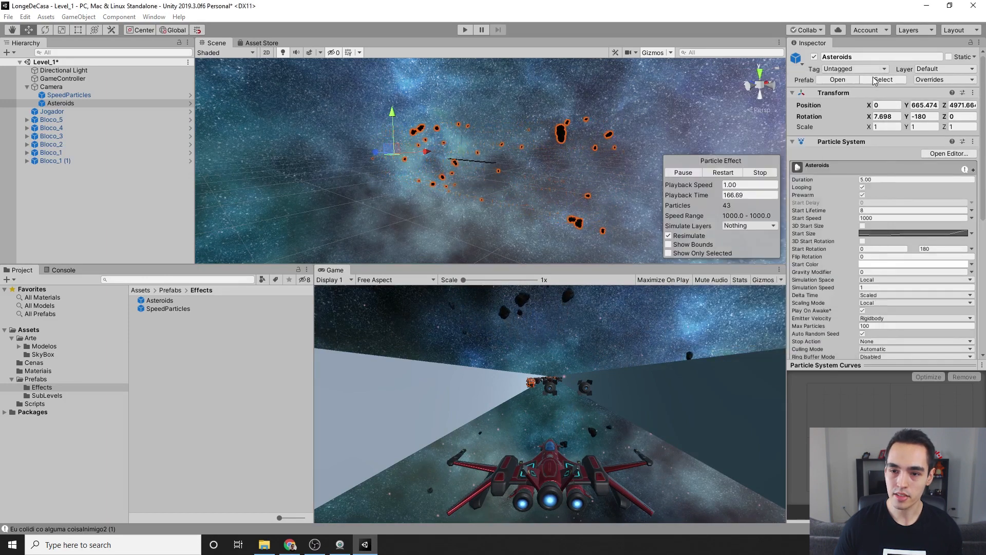
Play-test the level to check the asteroids and fog in motion, and stop the game.
key(ctrl+p)
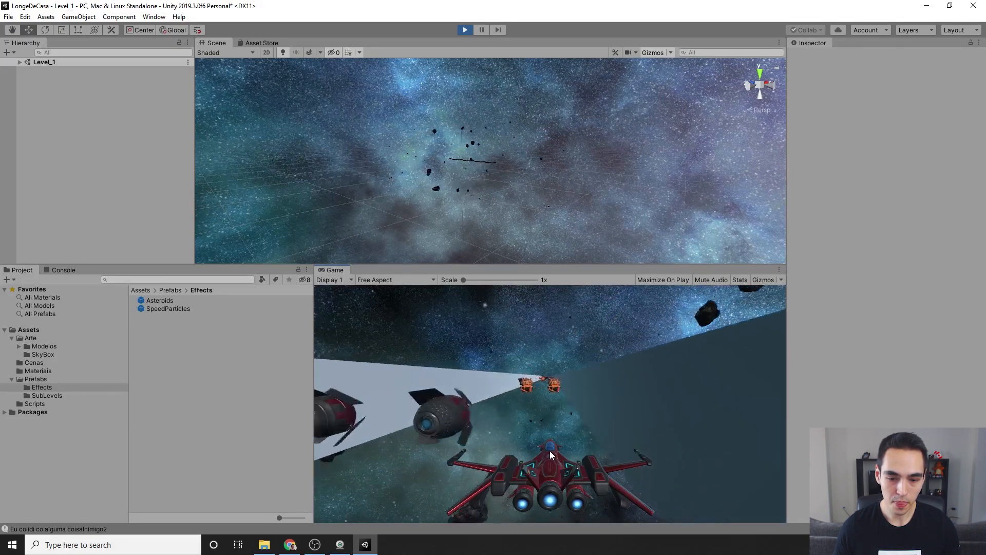
click(466, 35)
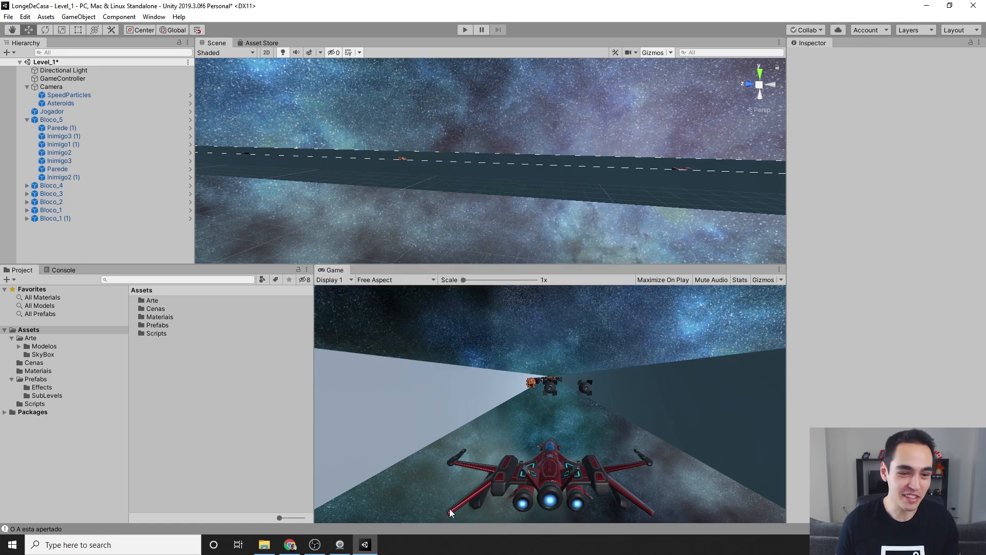
Switch to File Explorer and import all of LightiningBolt.unitypackage from the VFX folder into the Unity project's Assets.
key(alt+Tab)
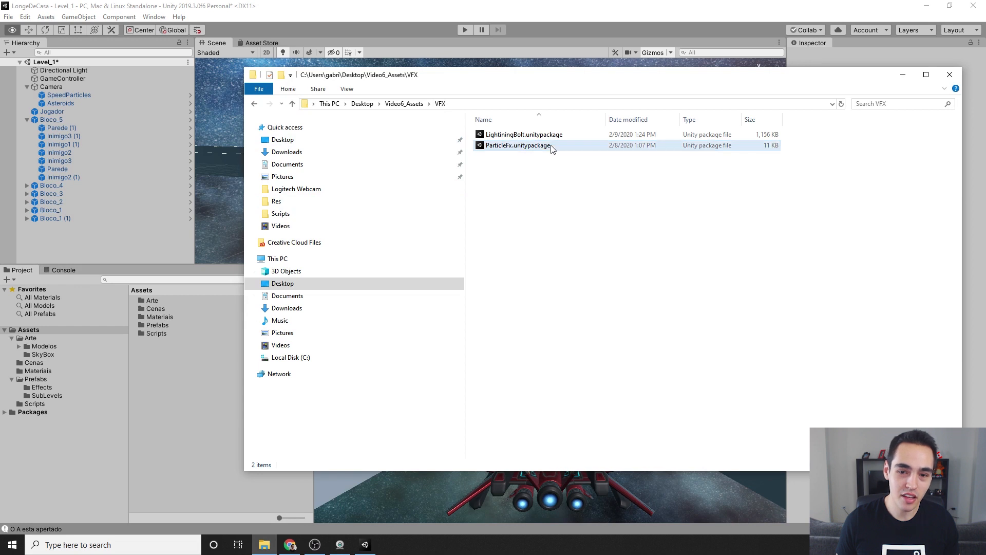
click(535, 135)
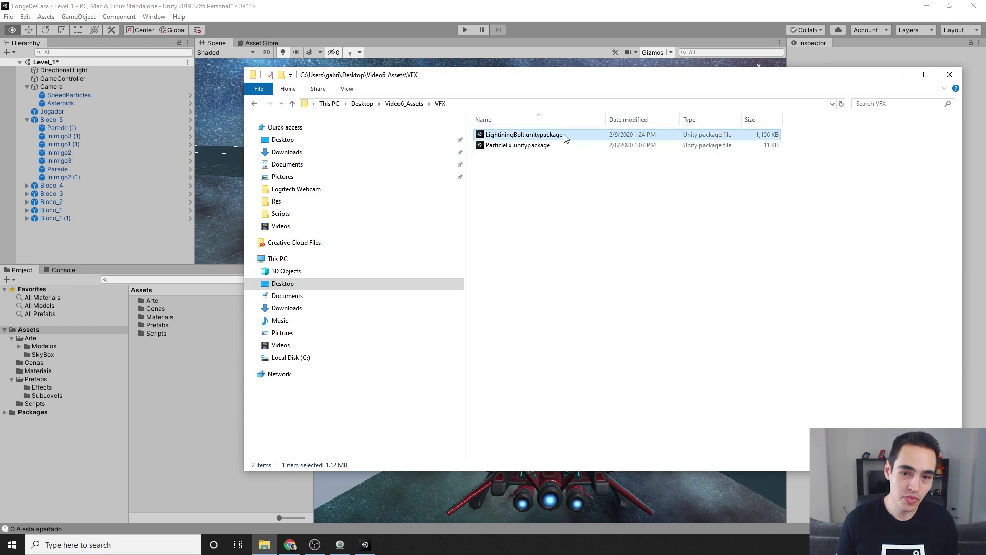
drag(565, 137, 185, 374)
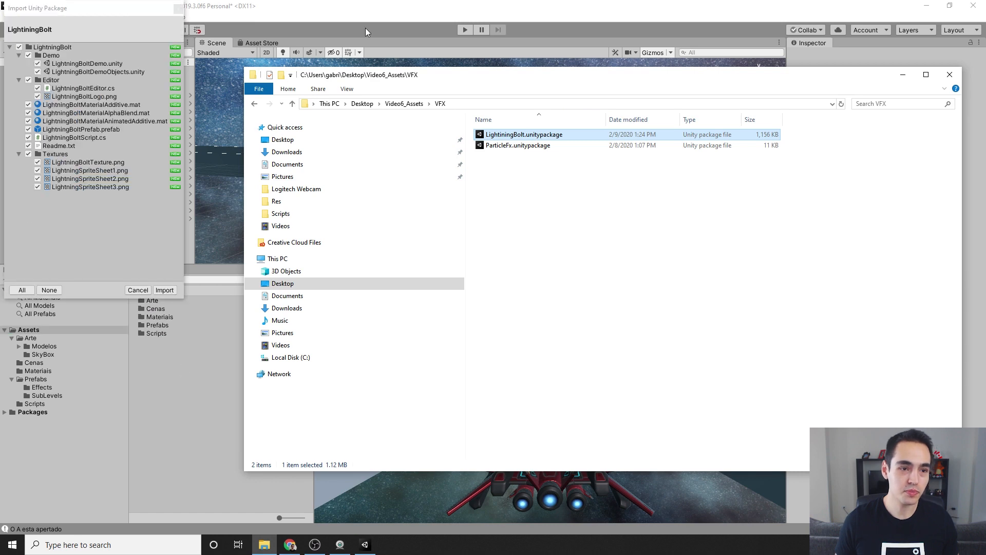
click(376, 20)
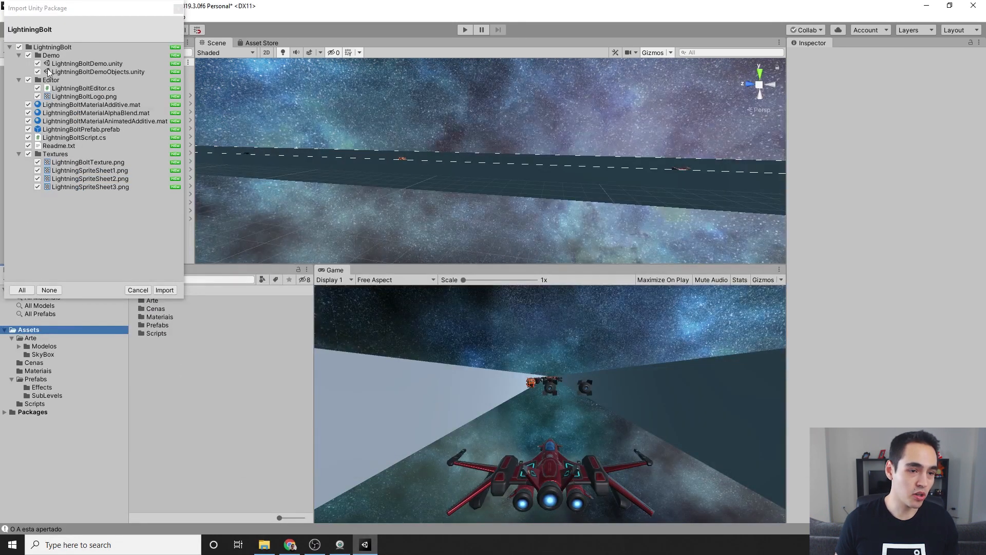
click(165, 291)
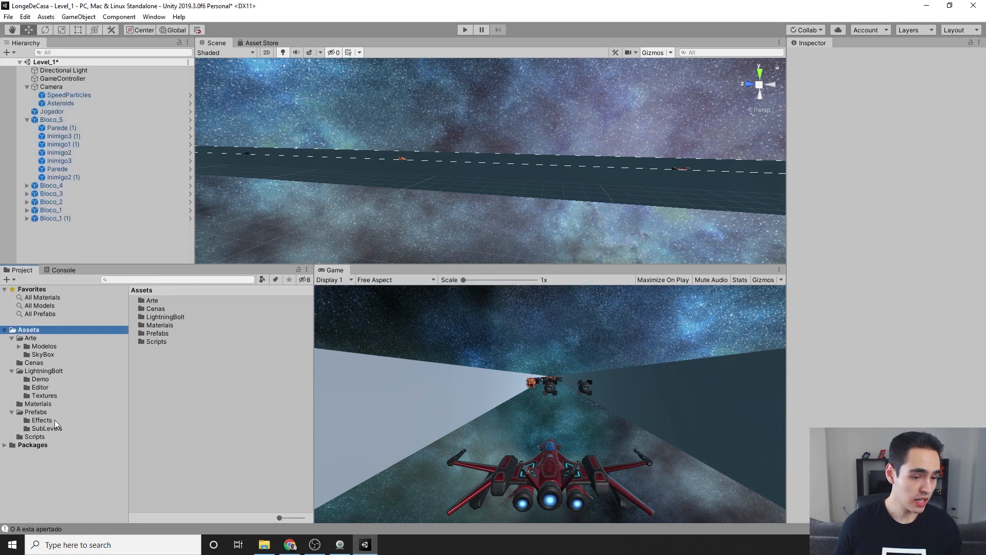
Open the Parede wall prefab from the Prefabs folder for editing.
click(37, 413)
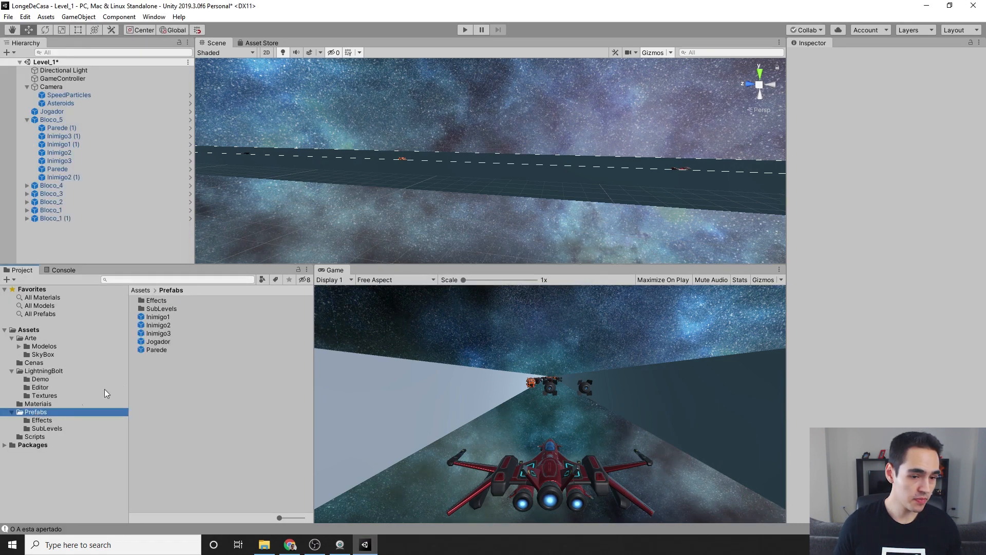
double_click(164, 350)
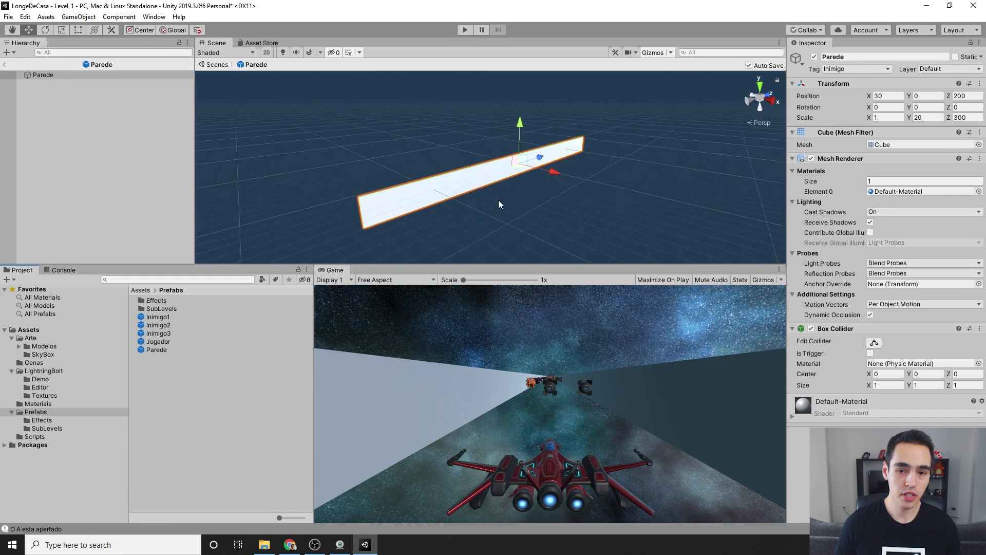
mouse_move(499, 200)
alt+mouse_down()
mouse_move(520, 200)
mouse_move(500, 197)
alt+mouse_up()
right_drag(499, 196, 490, 199)
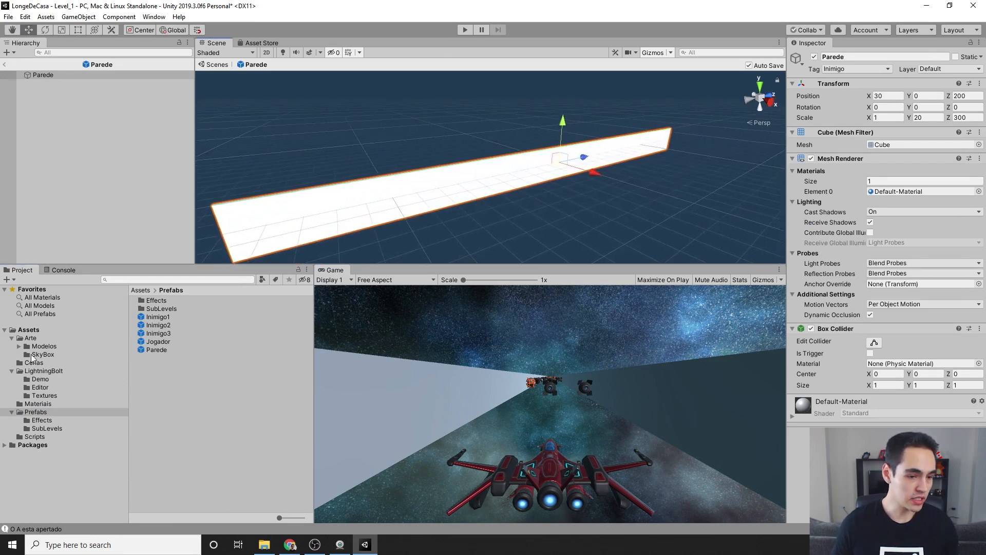
Add LightningBoltPrefab from the LightningBolt folder as a child of Parede and reset its transform.
click(43, 372)
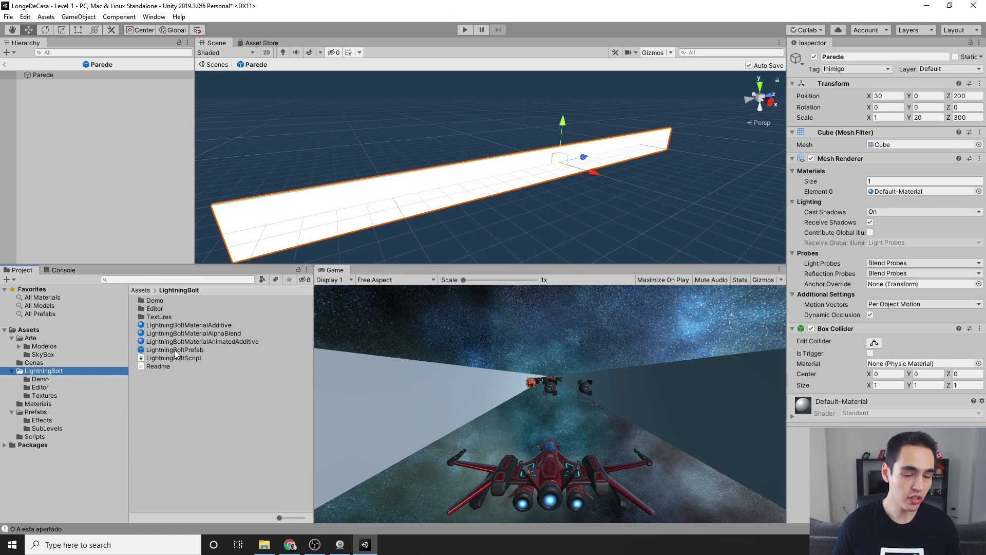
drag(175, 352, 60, 82)
scroll(464, 214, down, 3)
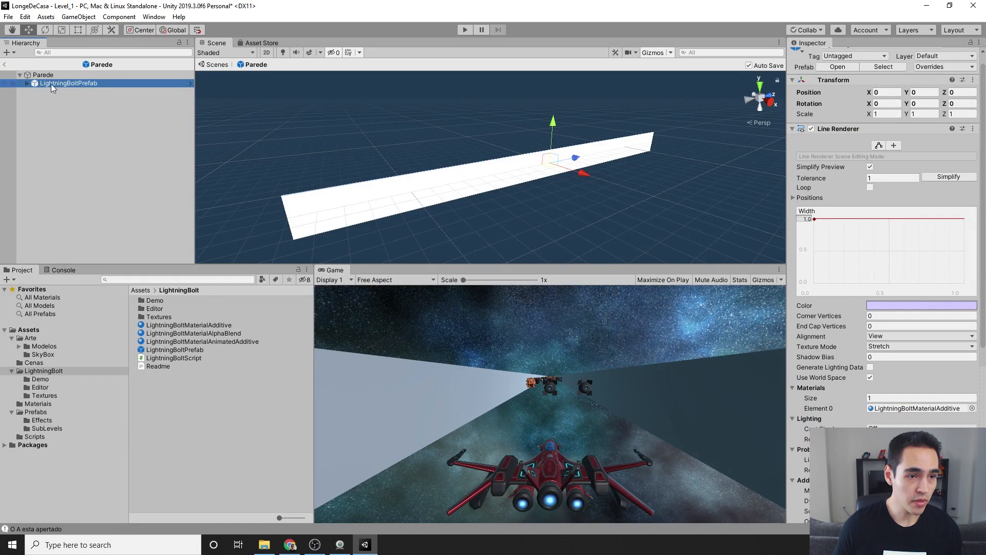
double_click(60, 84)
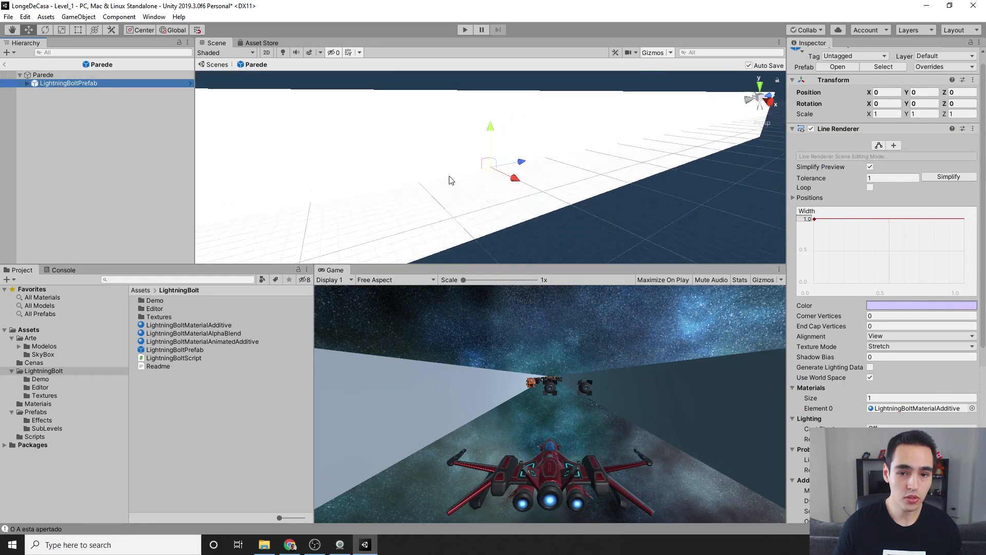
right_click(917, 79)
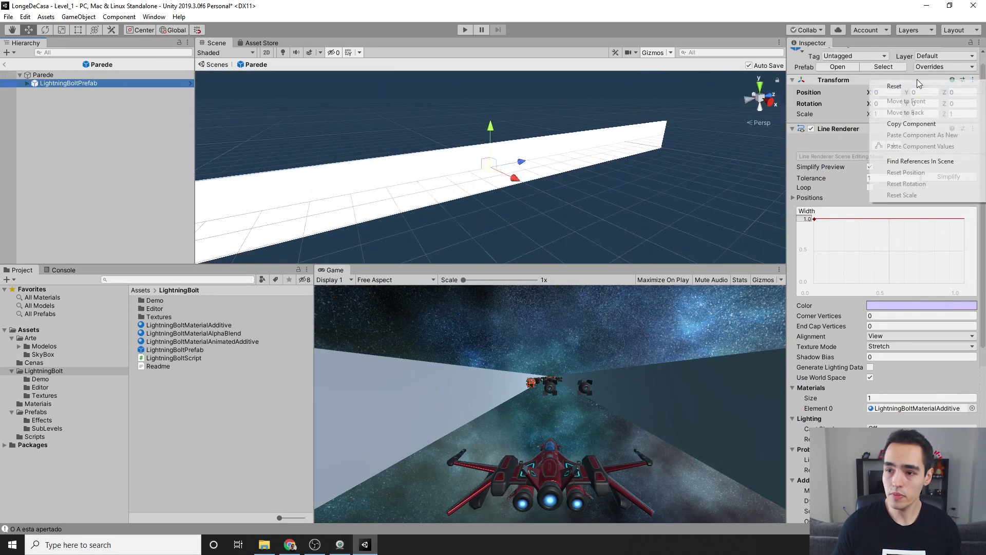
click(927, 86)
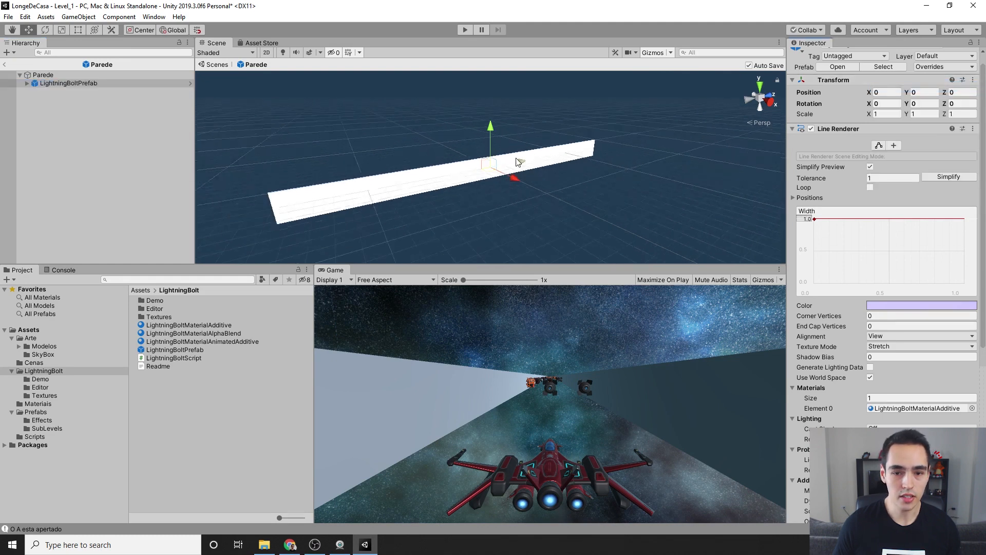
Move LightningBoltPrefab along the wall's length to the near end of Parede, at about Z -0.501.
drag(522, 165, 375, 186)
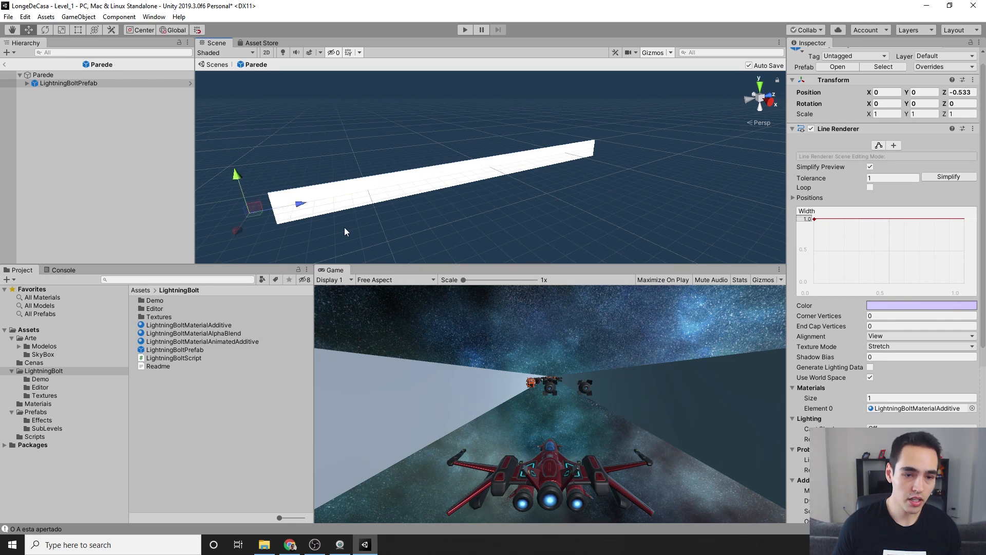
middle_drag(345, 227, 486, 198)
scroll(424, 206, up, 2)
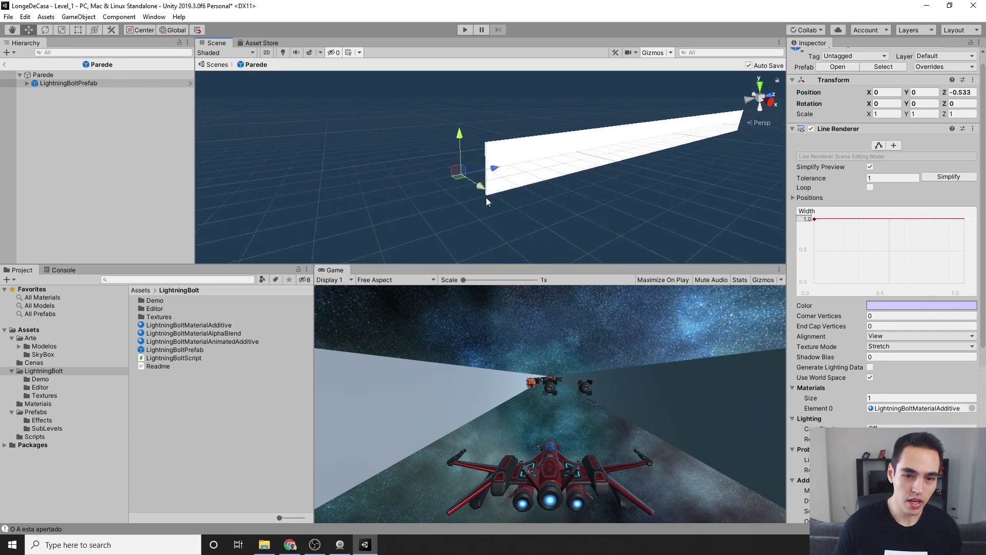
scroll(486, 198, up, 4)
alt+drag(486, 199, 555, 215)
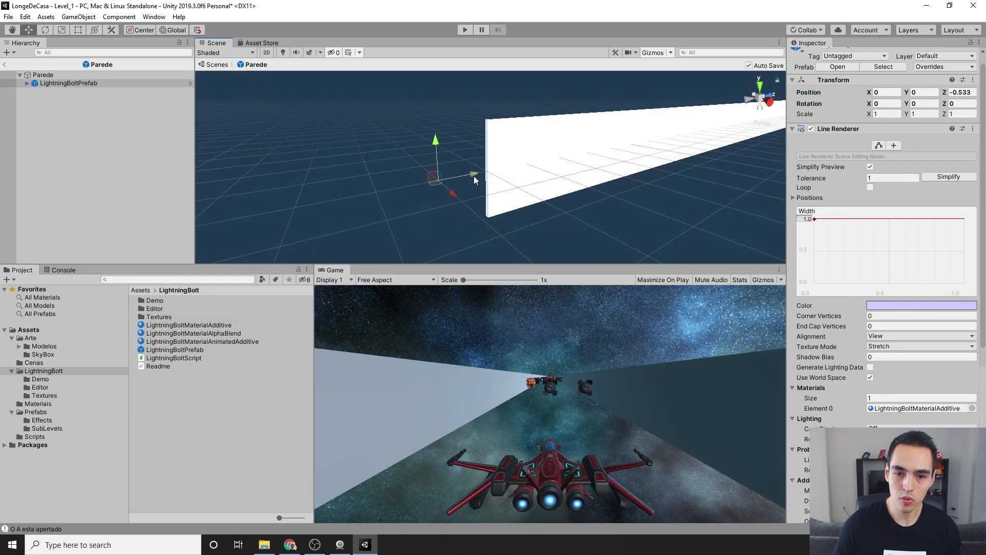
drag(474, 176, 525, 166)
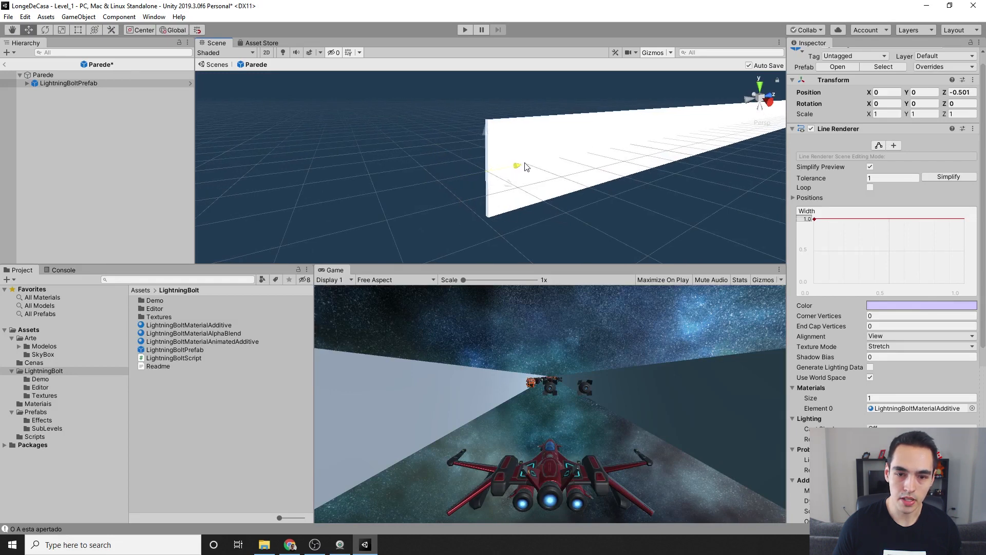
scroll(555, 175, down, 4)
middle_drag(648, 202, 568, 195)
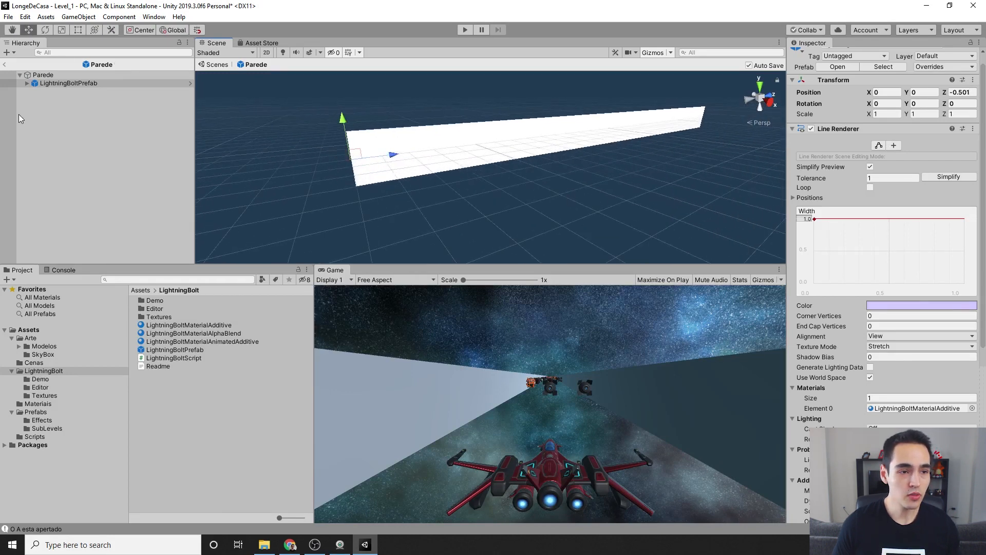
Expand LightningBoltPrefab and examine where its LightningStart and LightningEnd points sit relative to the wall.
click(27, 84)
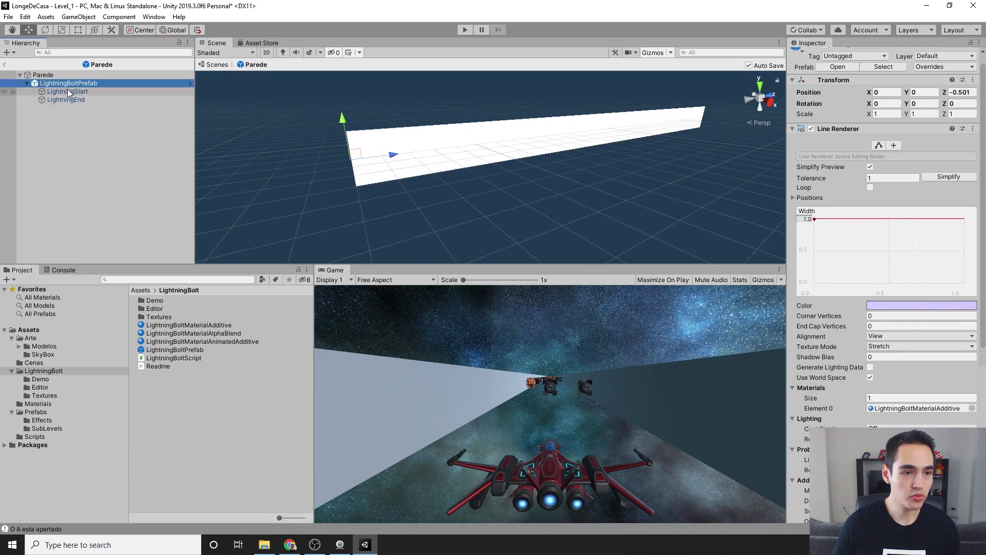
click(68, 91)
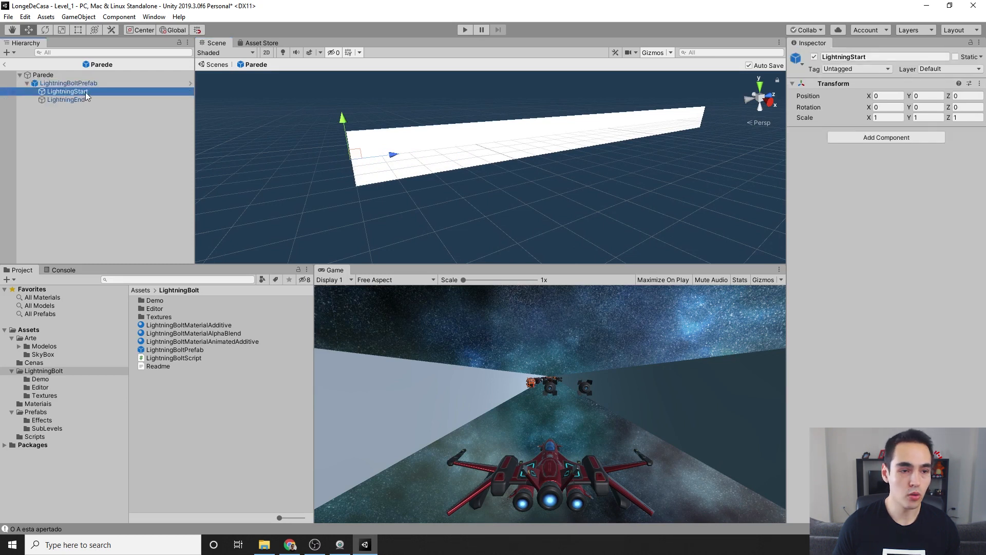
click(86, 99)
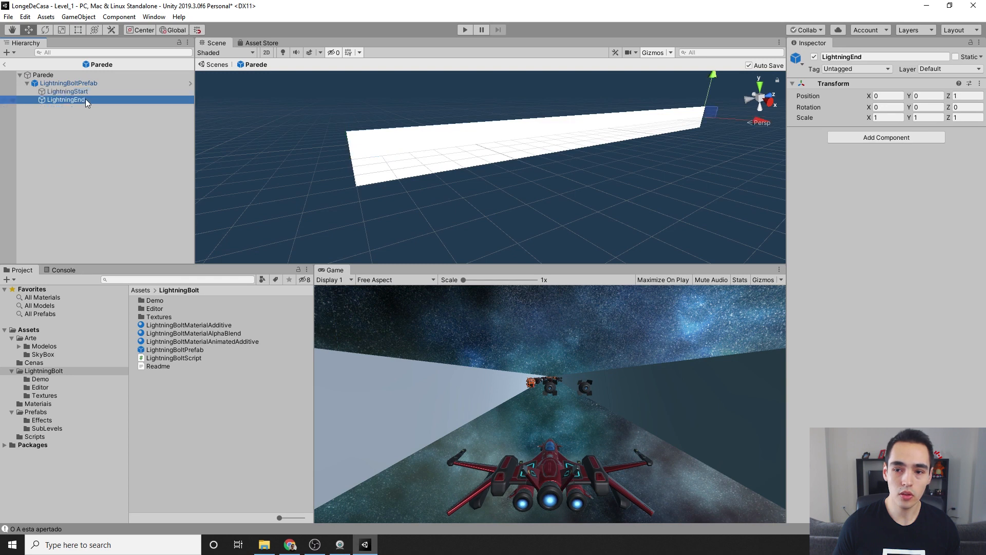
click(93, 93)
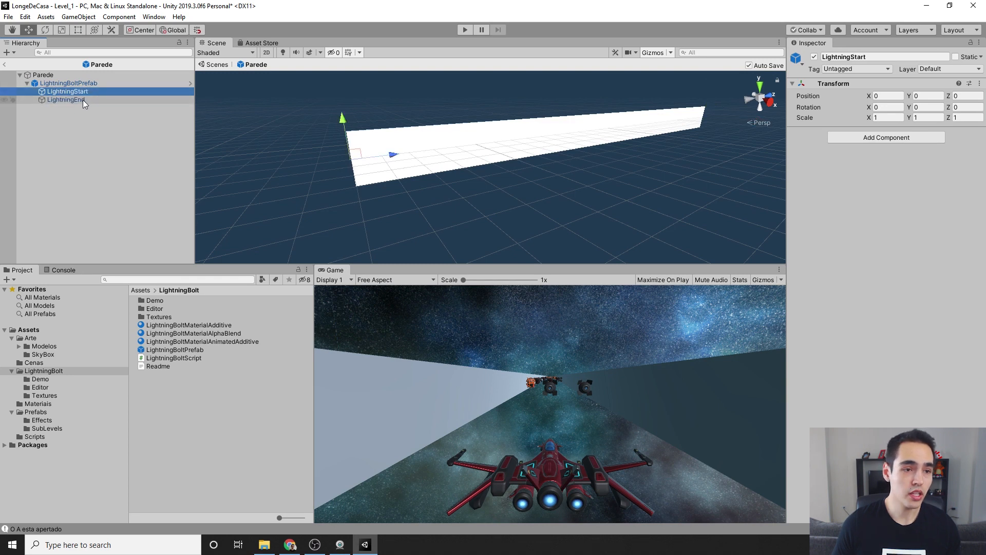
click(85, 84)
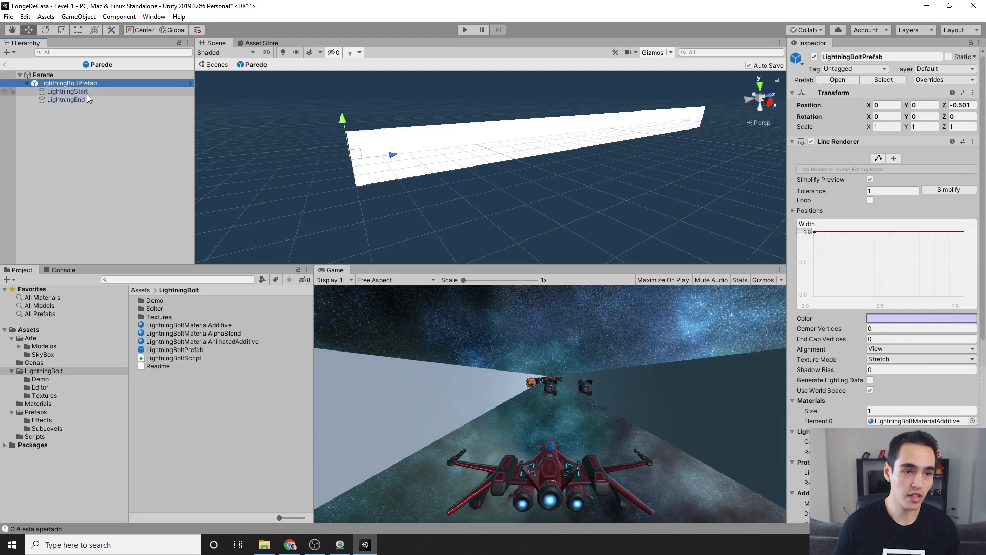
click(87, 98)
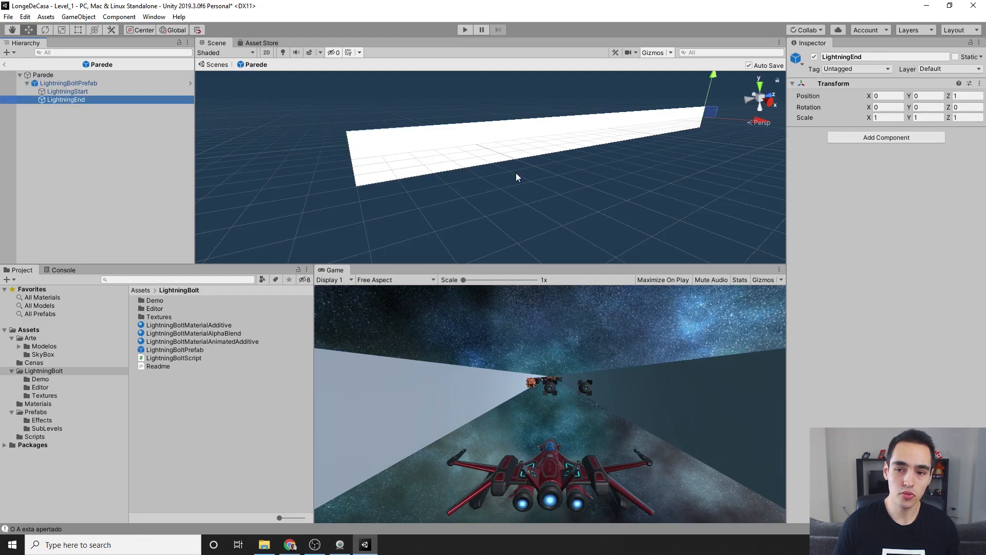
Nudge LightningBoltPrefab to about Z -0.4999 and recheck its LightningStart and LightningEnd points.
click(73, 84)
drag(381, 160, 381, 157)
click(112, 93)
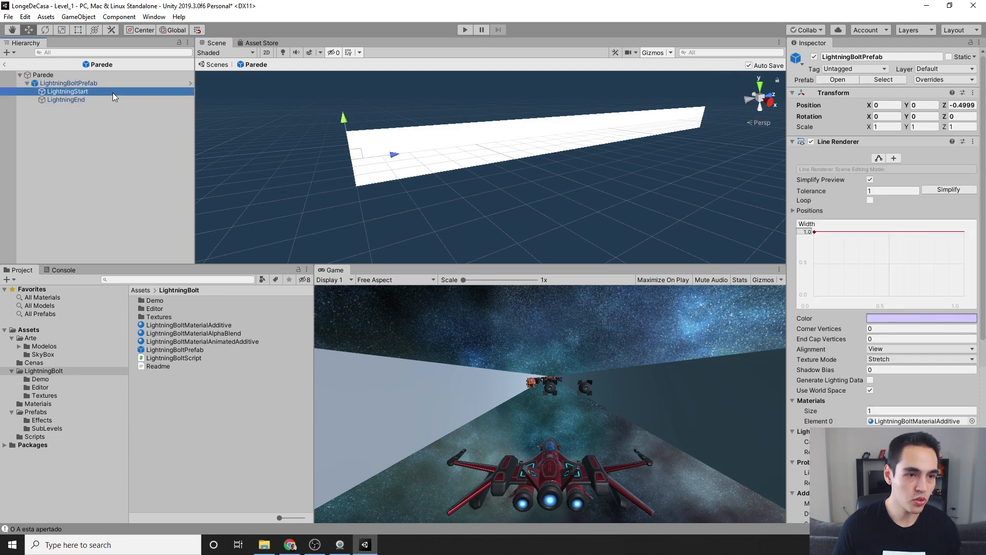
click(109, 98)
click(107, 94)
Disable the Mesh Renderer on the Parede root object.
click(73, 76)
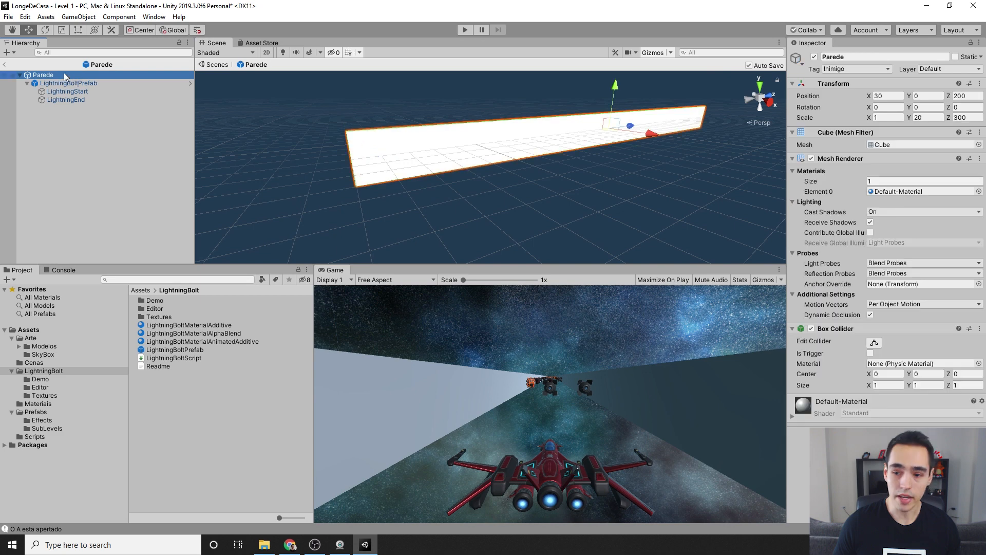
click(812, 159)
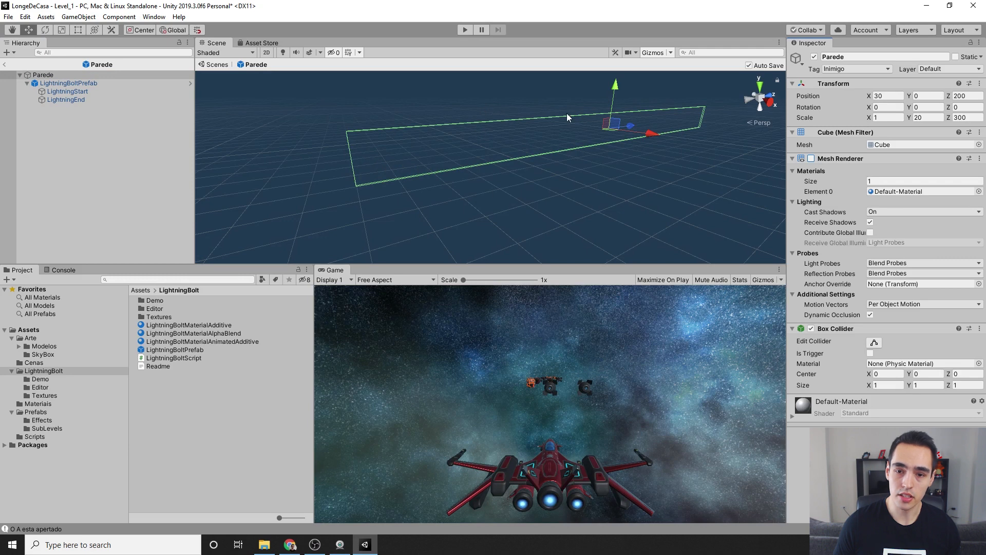
Return to the Level_1 scene and play-test the lightning bolts without the solid walls, ending play mode after steering the ship.
click(6, 64)
click(465, 30)
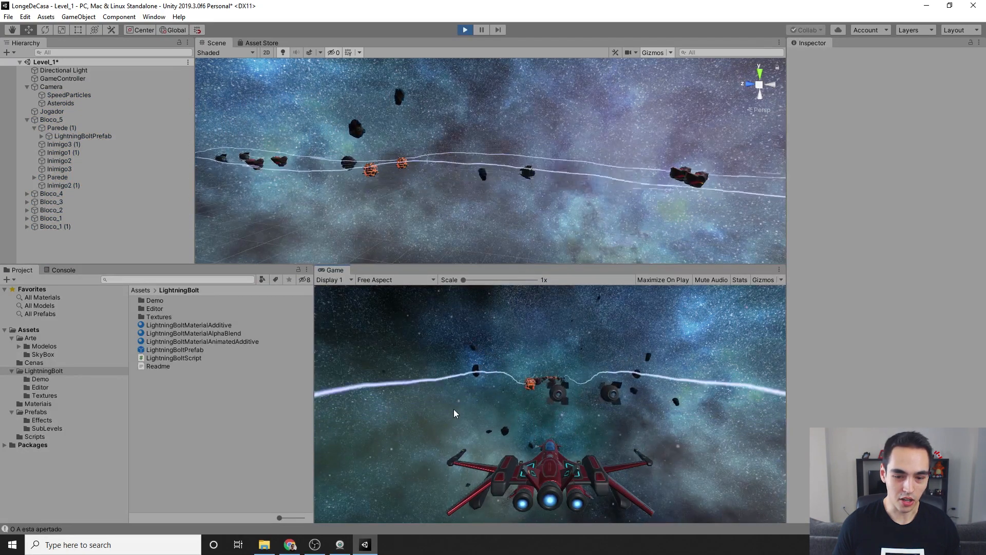
key(a)
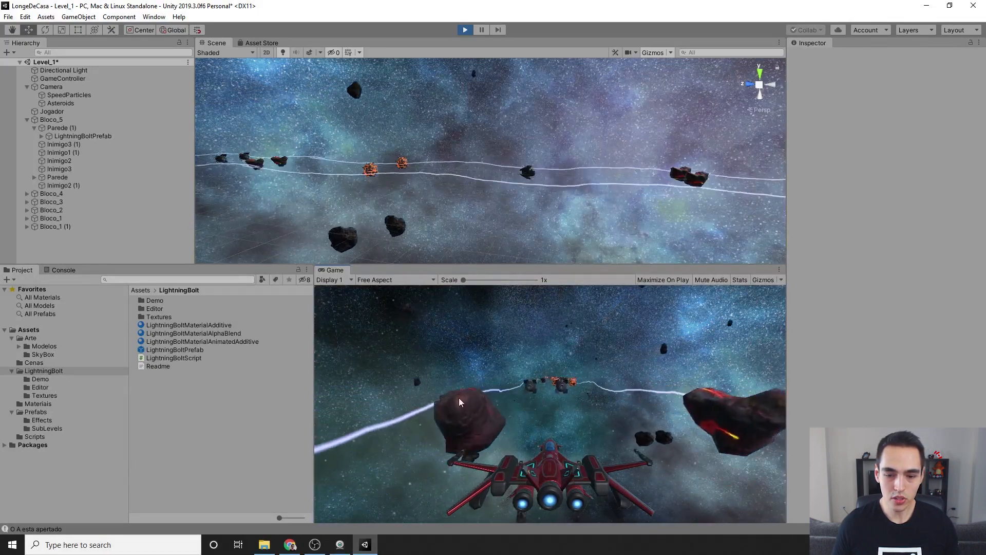
click(465, 30)
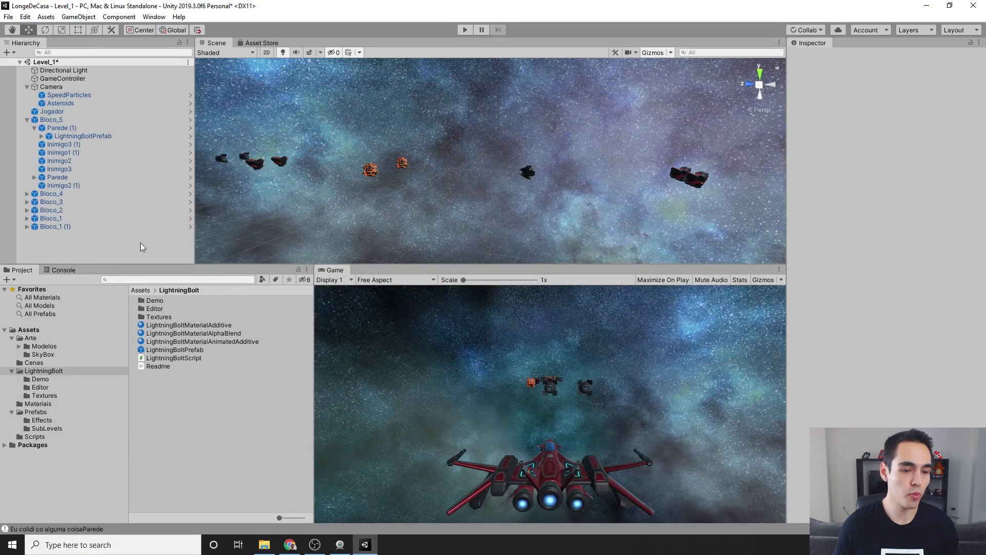
Open the Parede prefab from the Prefabs folder and review LightningBoltPrefab's Line Renderer and Lightning Bolt Script settings.
click(34, 412)
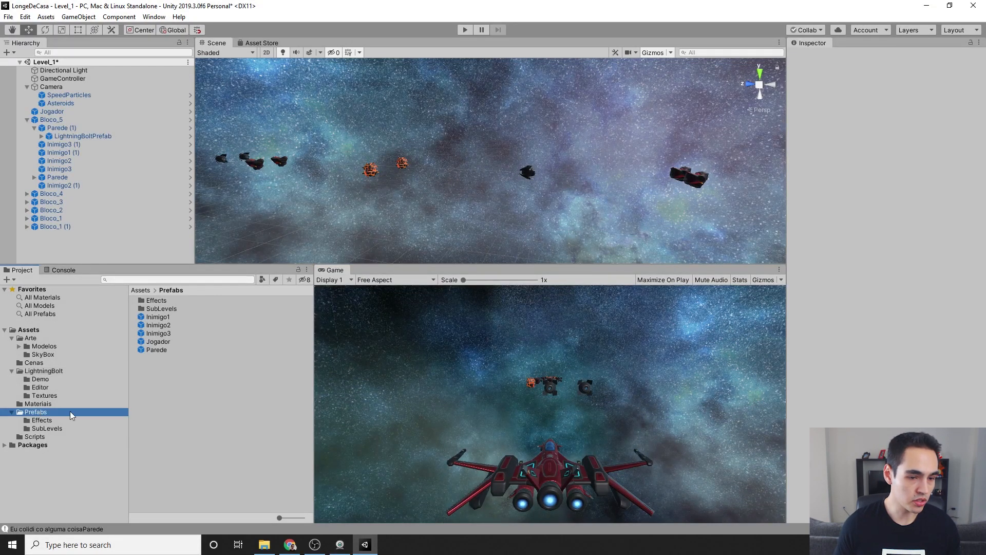
click(166, 350)
double_click(166, 349)
click(67, 83)
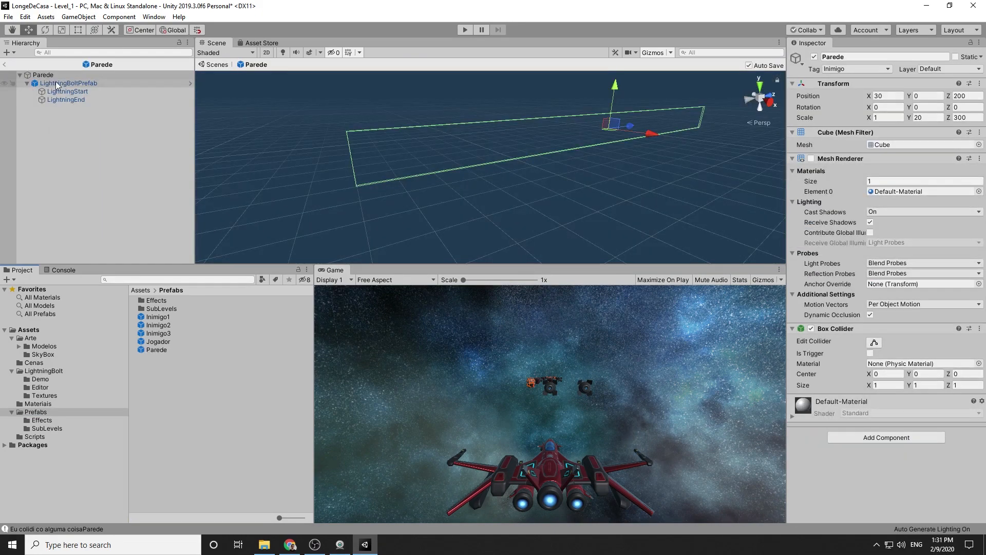
scroll(954, 301, down, 6)
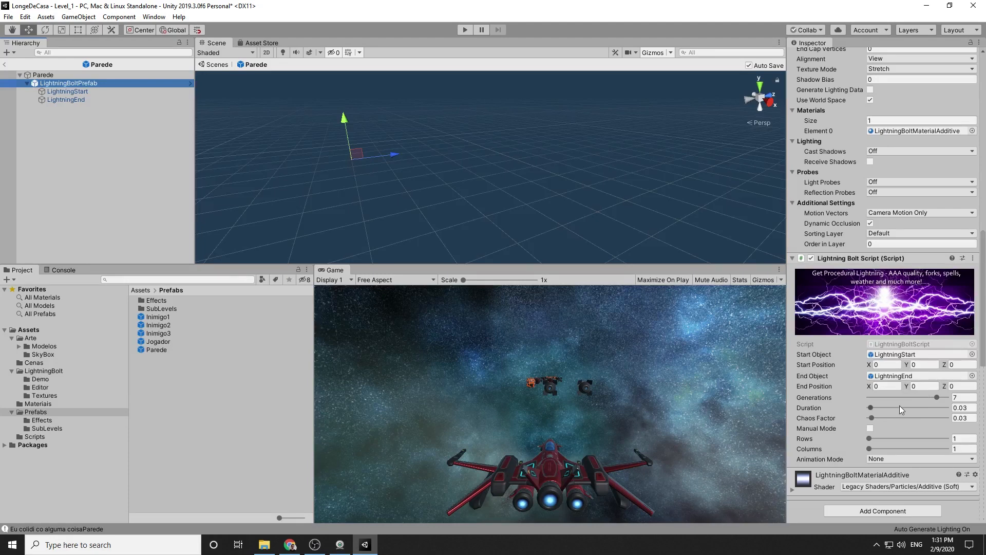
scroll(906, 424, up, 5)
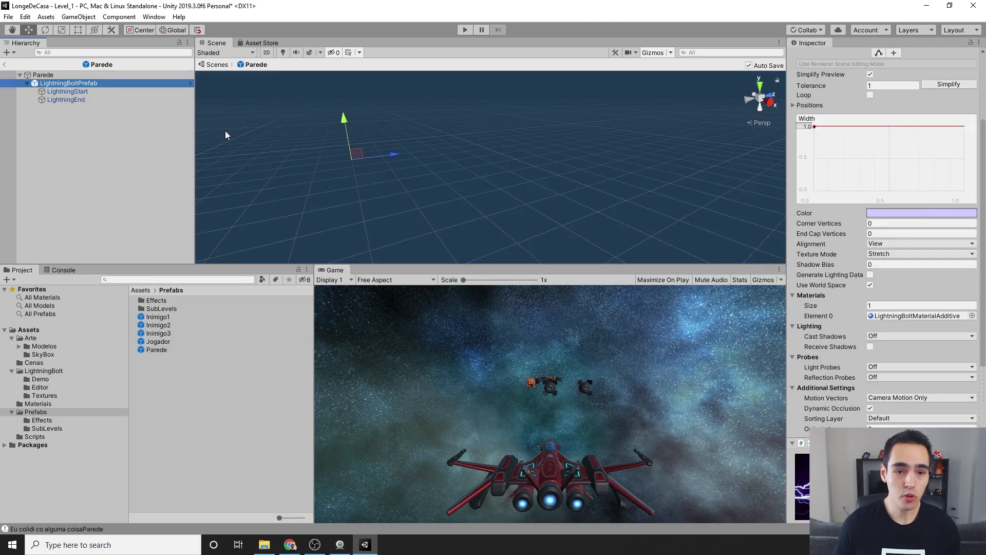
Lower LightningBoltPrefab to the wall's bottom edge by setting its Y position to -0.5.
click(43, 75)
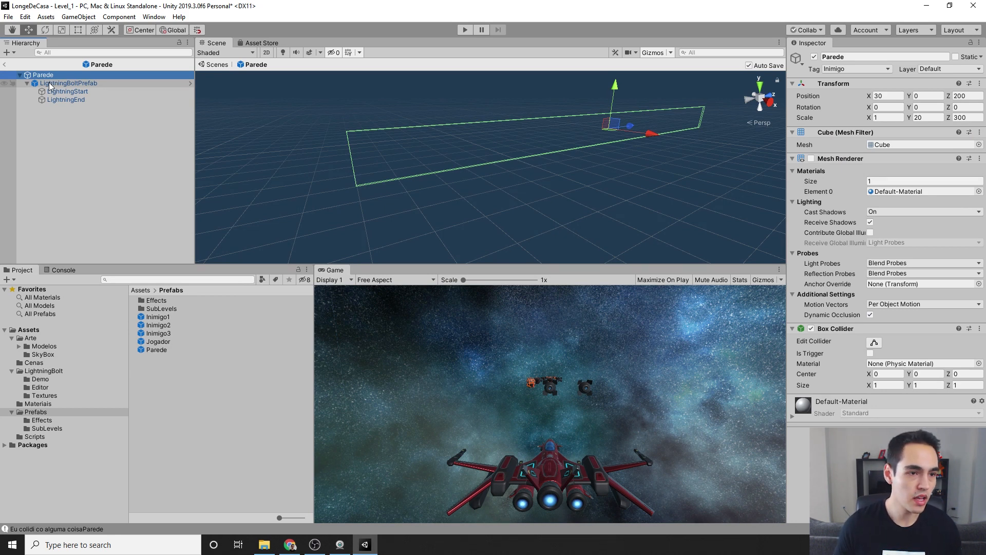
click(27, 83)
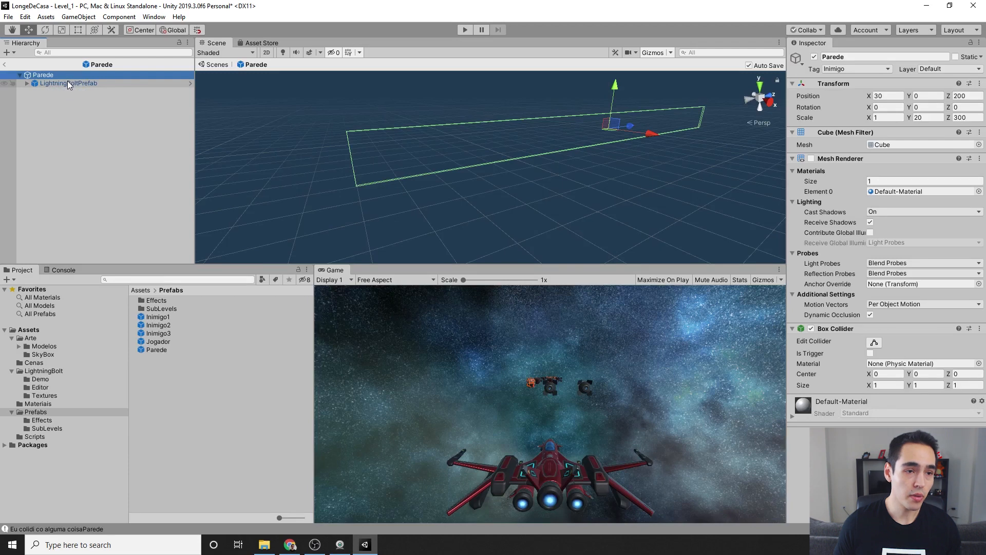
click(69, 84)
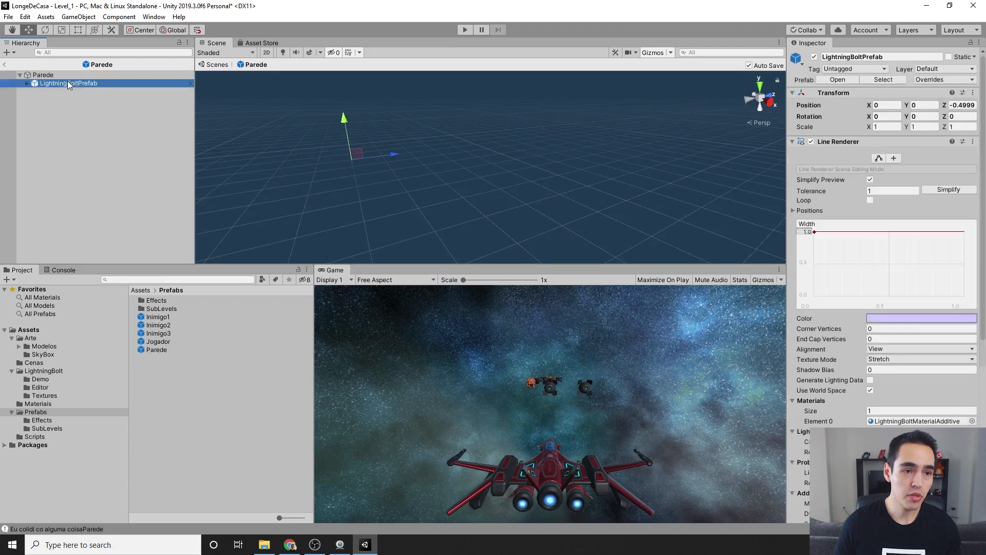
click(916, 104)
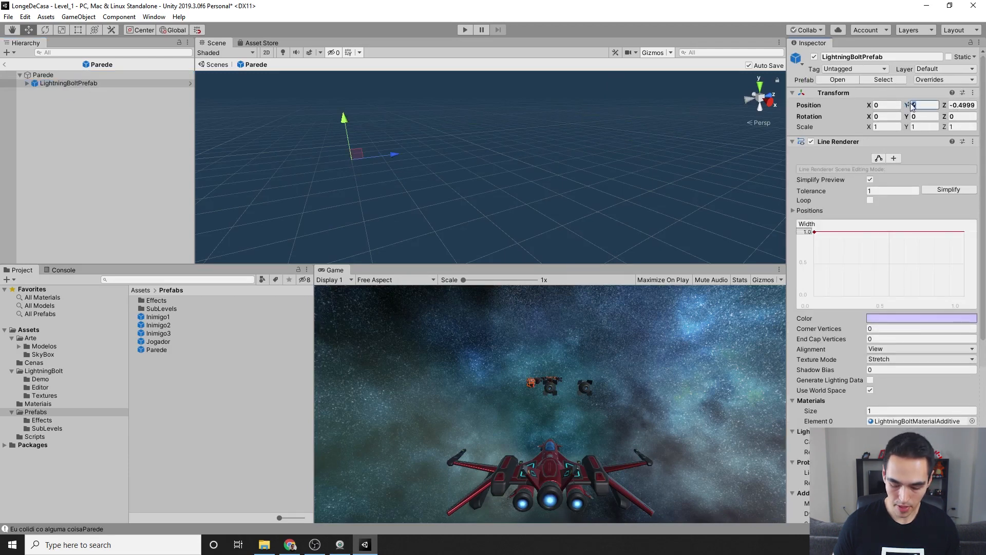
text(0.5)
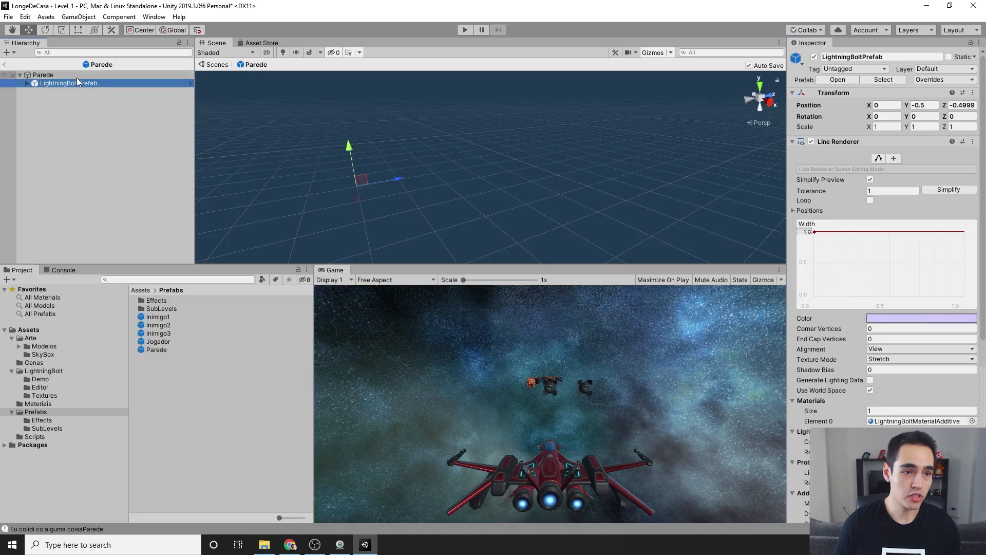
Duplicate LightningBoltPrefab inside Parede and set the copy's Y position to 0.1.
click(66, 75)
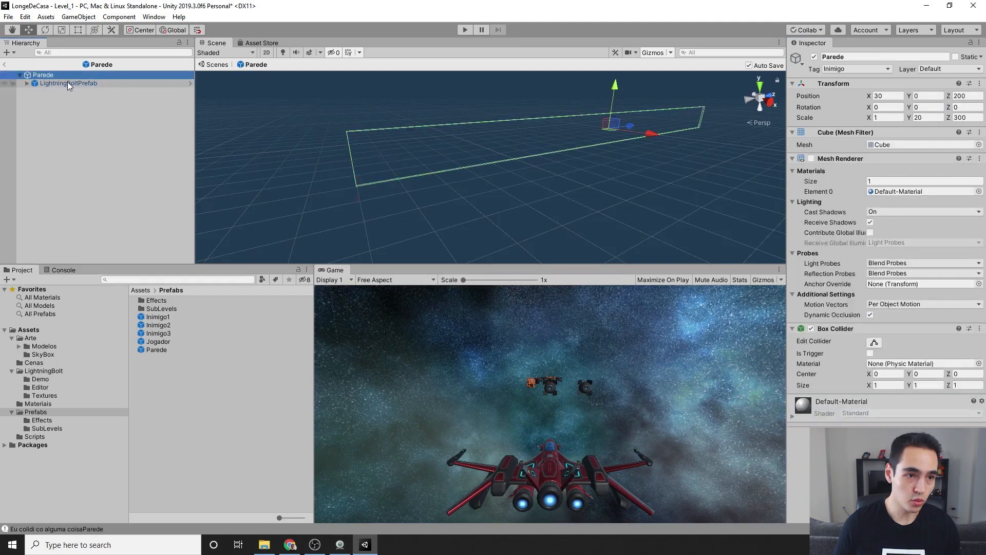
click(68, 81)
click(72, 75)
click(73, 81)
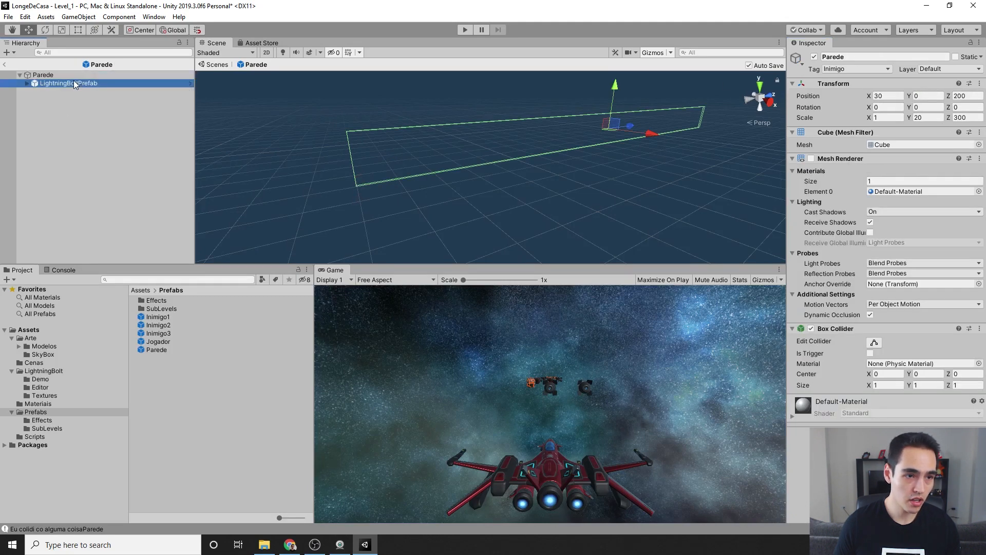
key(ctrl+d)
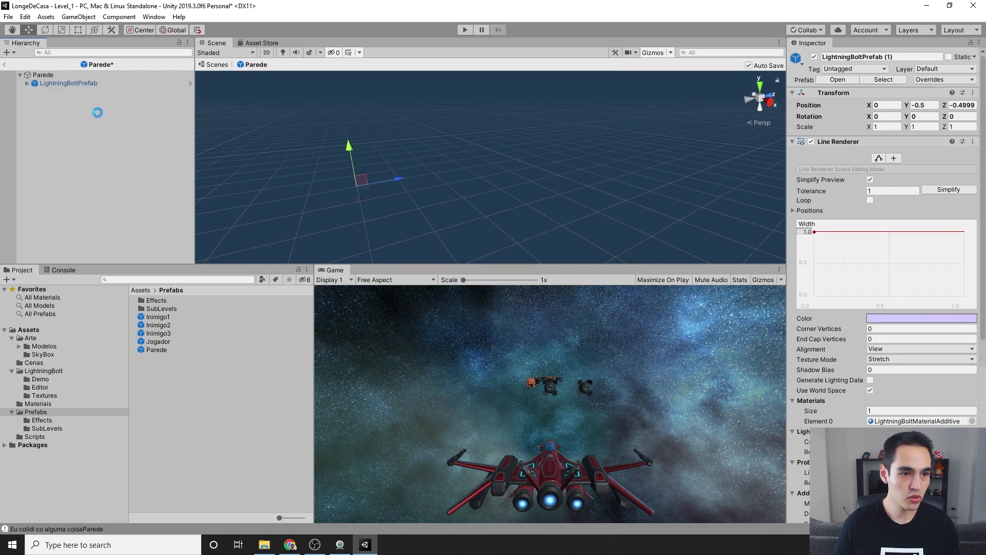
drag(351, 144, 350, 130)
click(106, 83)
click(117, 92)
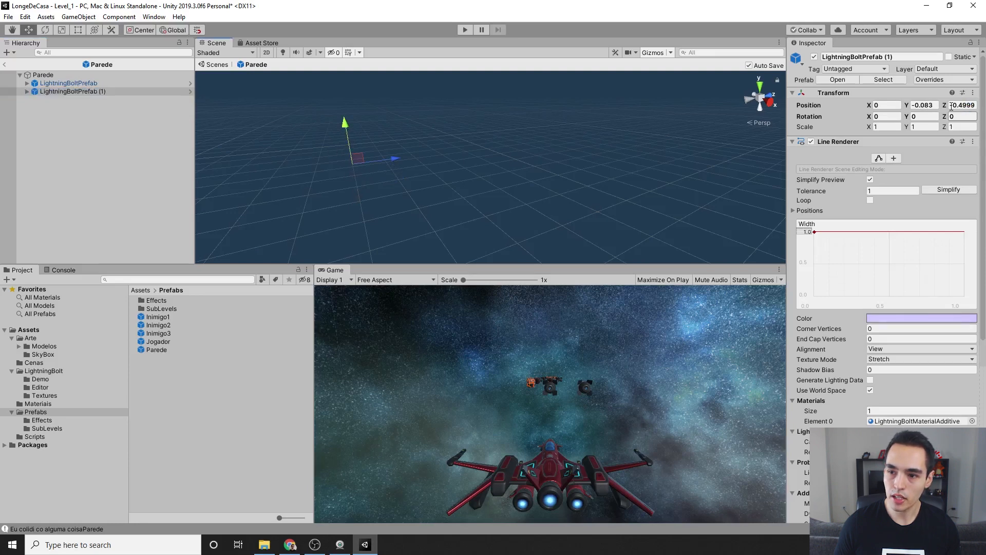
click(927, 105)
double_click(932, 105)
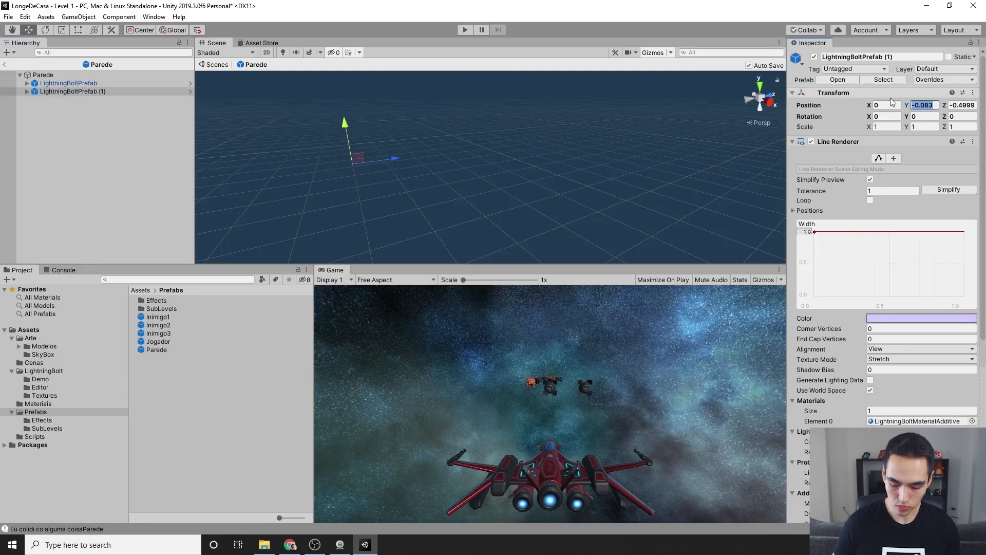
text(0.1)
key(Return)
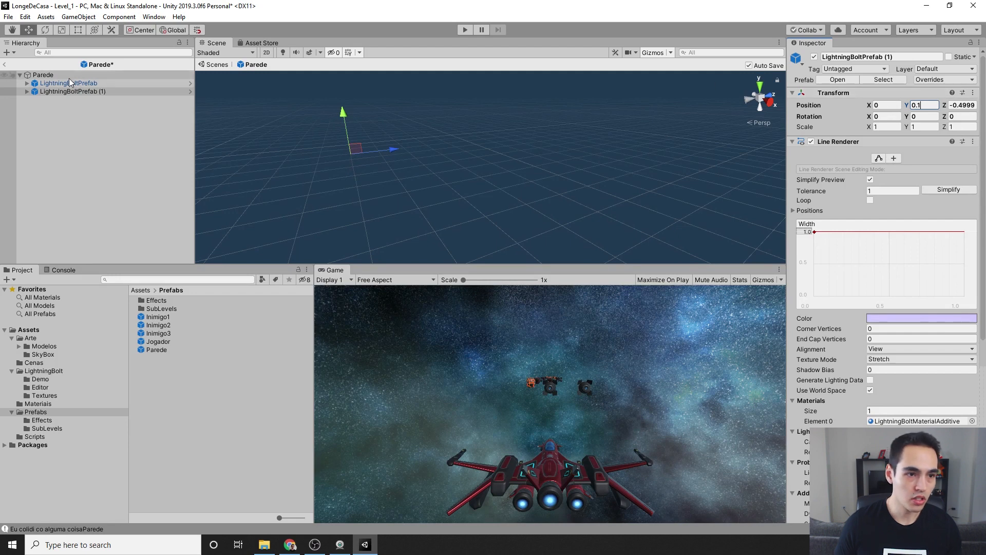
Show Parede's Mesh Renderer temporarily to compare both bolts' heights against the wall, and disable it again.
click(61, 90)
click(51, 74)
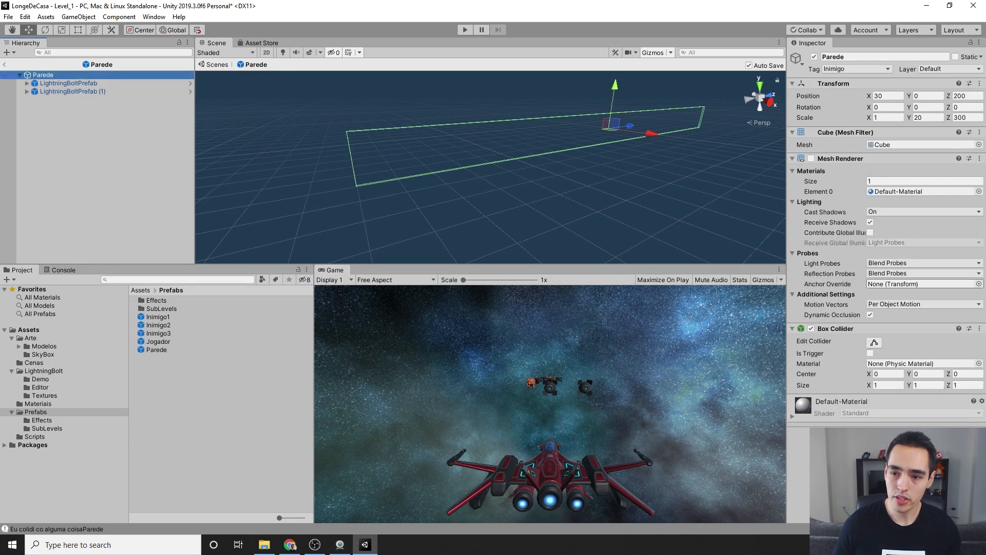
click(811, 159)
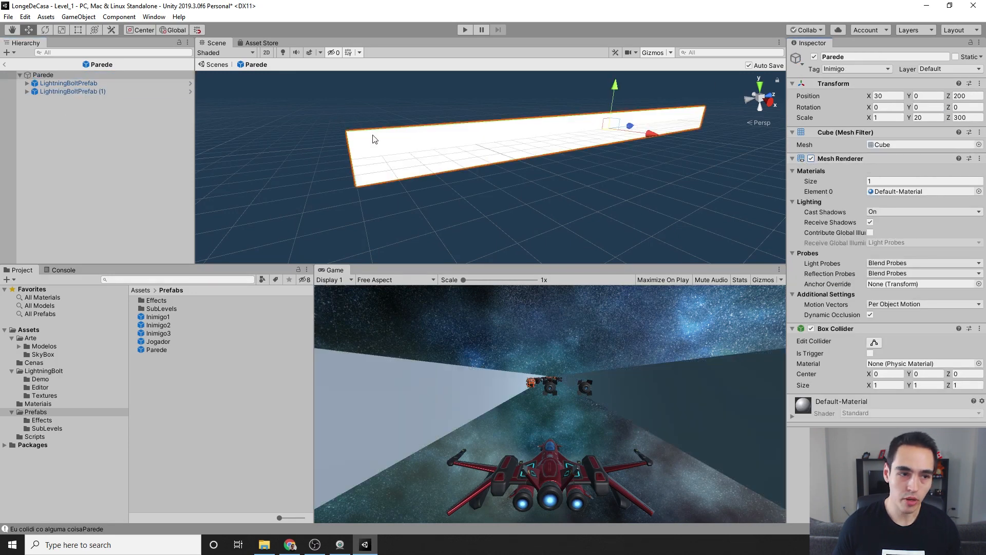
click(62, 85)
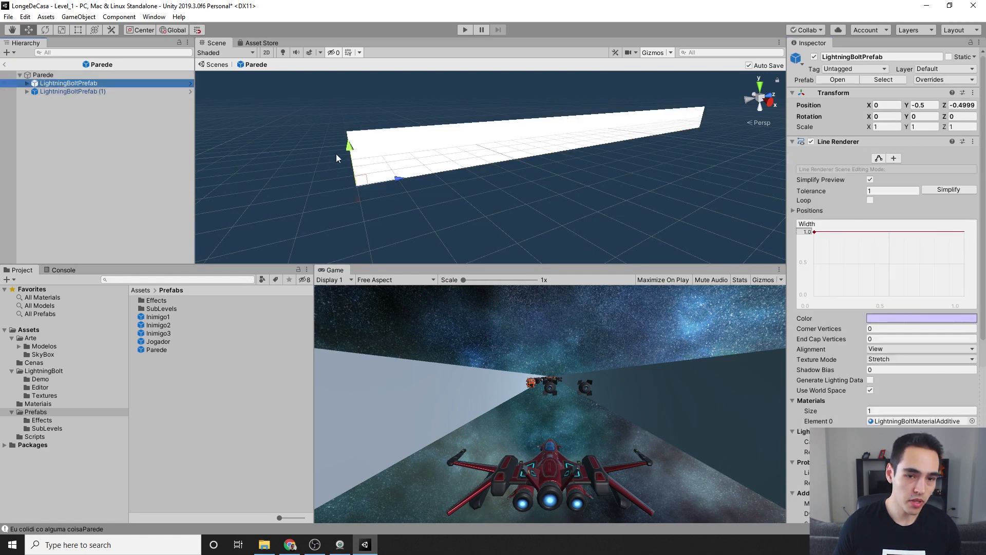
click(102, 92)
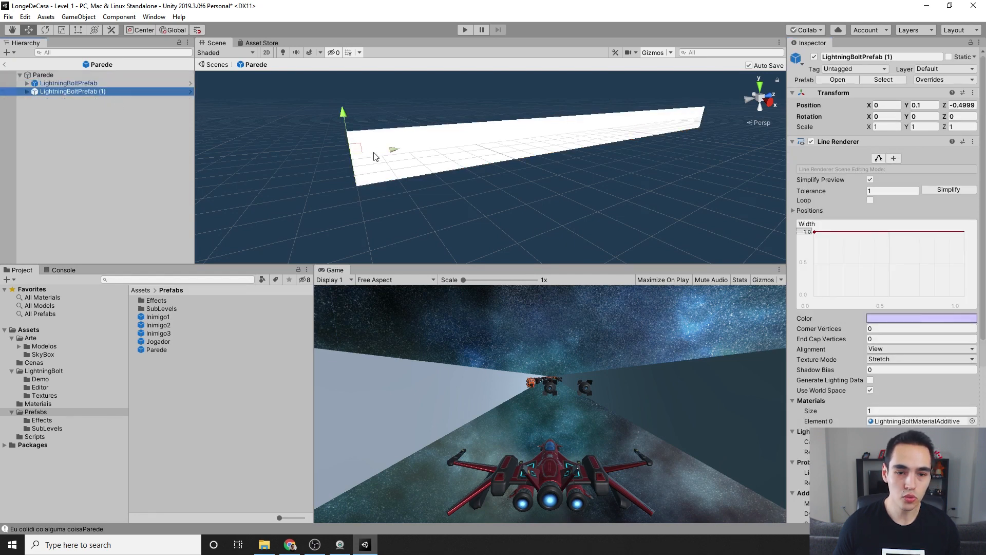
click(70, 75)
click(811, 158)
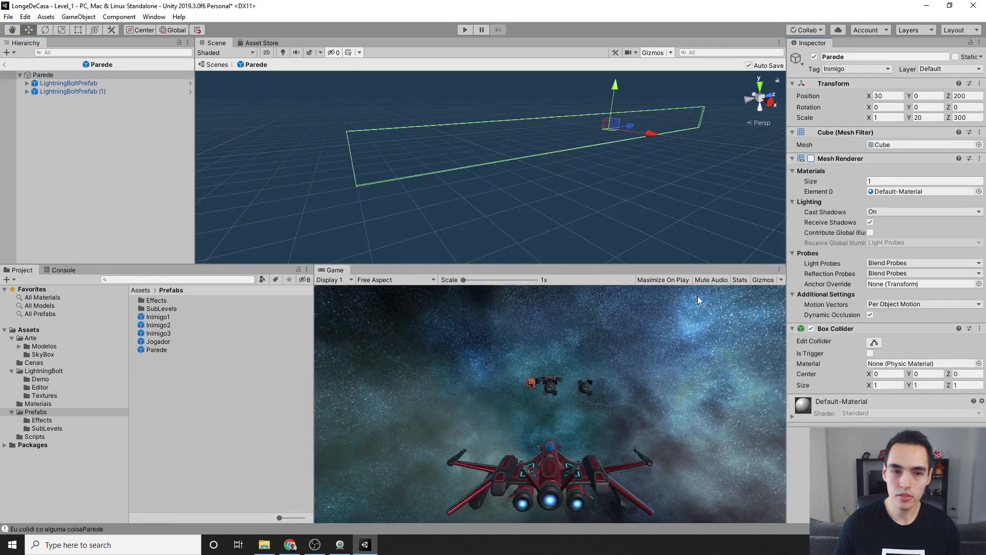
Return to the Level_1 scene and play-test the paired lightning bolts on each side, ending play mode when done.
click(4, 65)
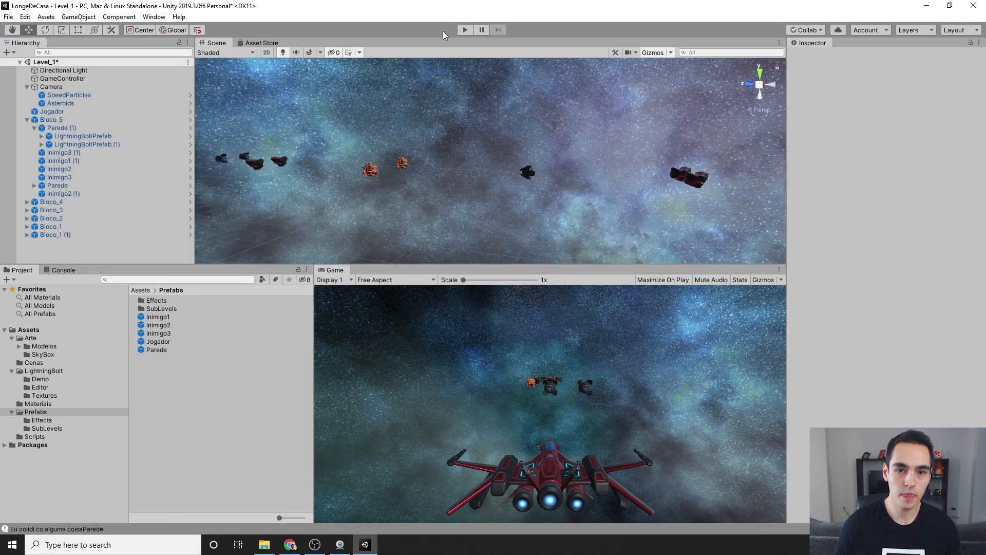
click(463, 30)
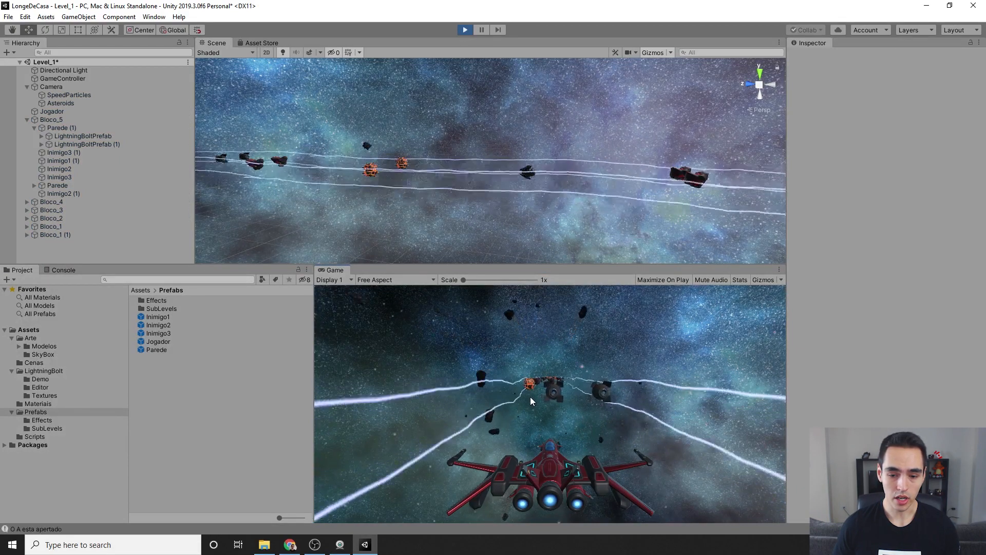
key(a)
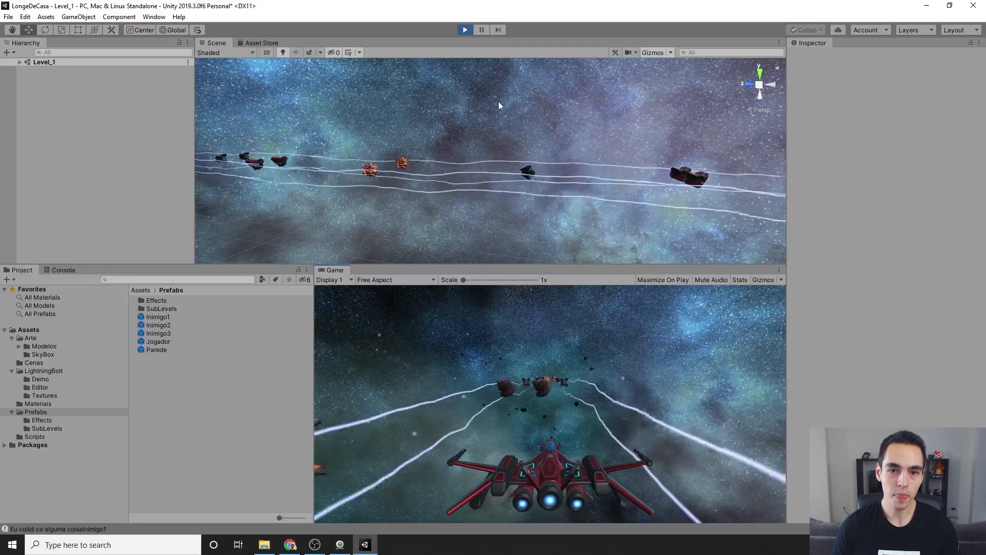
click(465, 30)
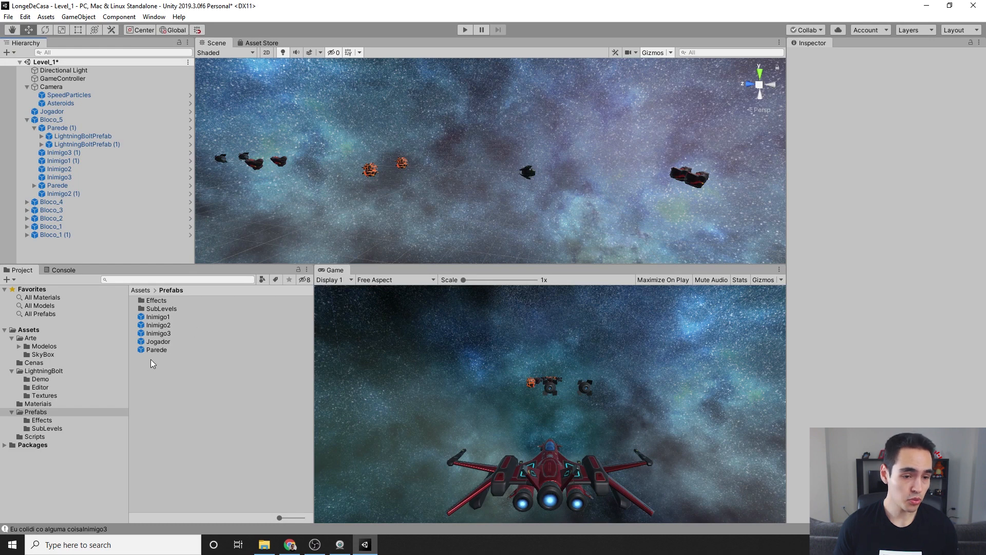
Open the Jogador prefab and, viewing the ship from above, narrow its Box Collider to an X size of 12.
double_click(156, 342)
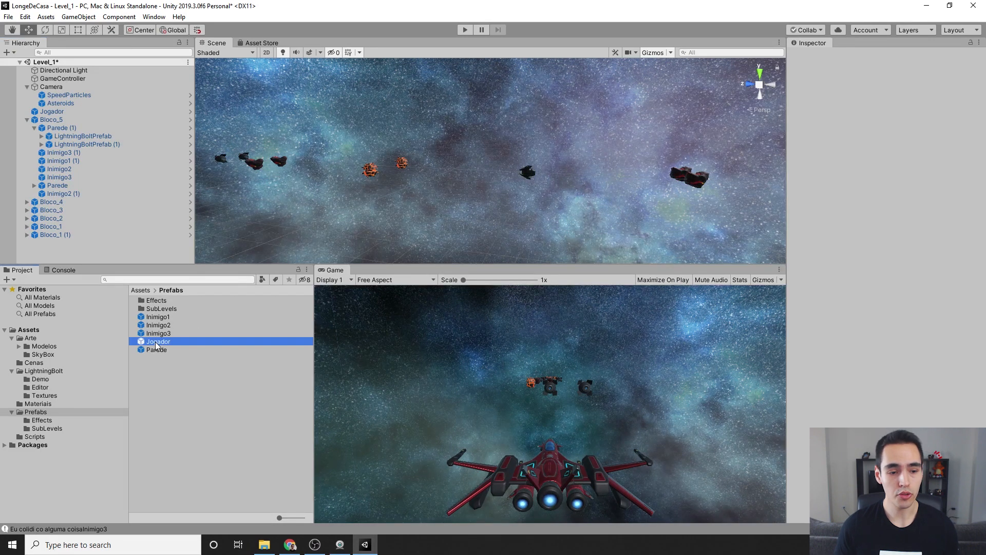
scroll(464, 209, up, 5)
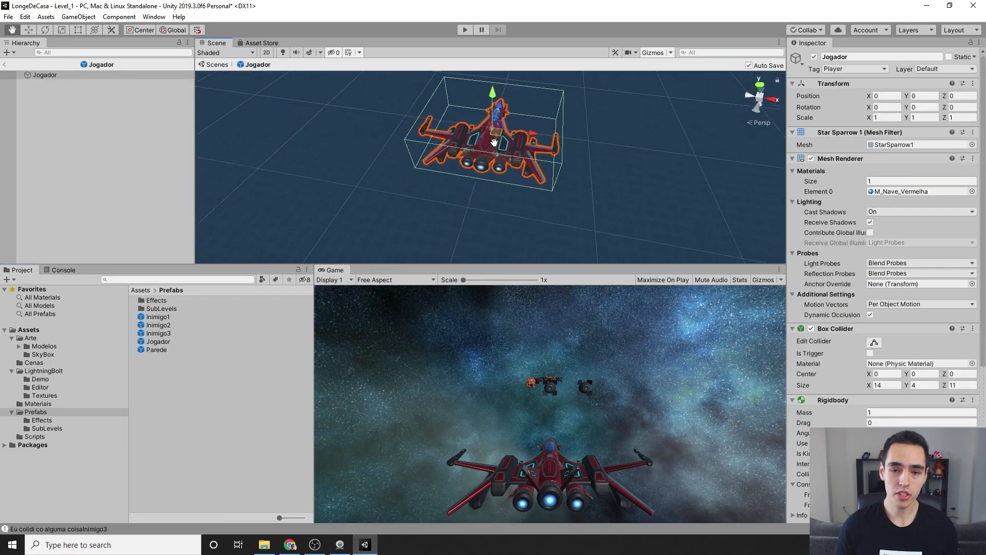
mouse_move(499, 164)
right_down()
mouse_move(519, 138)
mouse_move(515, 172)
right_up()
scroll(515, 173, down, 3)
middle_drag(515, 173, 500, 208)
scroll(500, 208, down, 1)
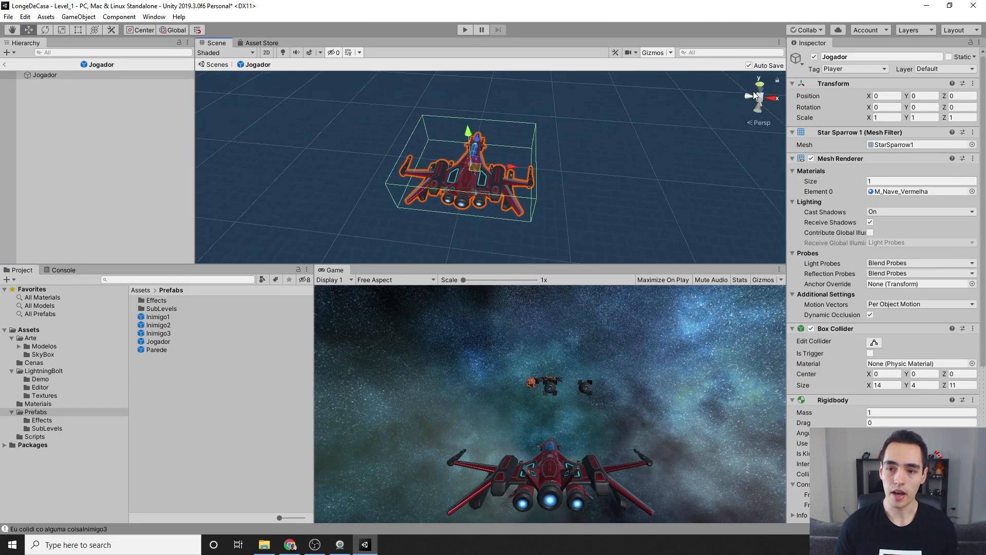
click(760, 86)
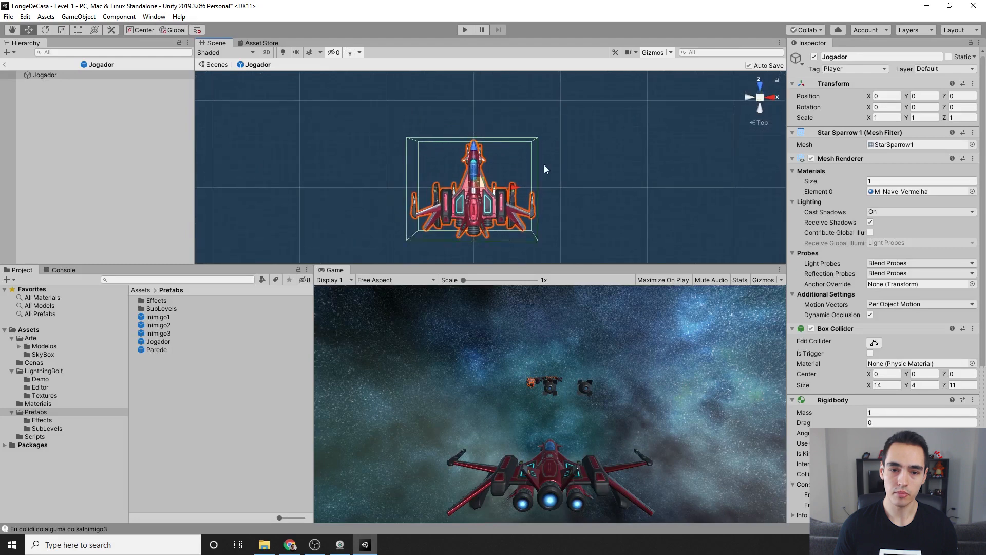
scroll(516, 187, up, 3)
middle_drag(508, 230, 514, 203)
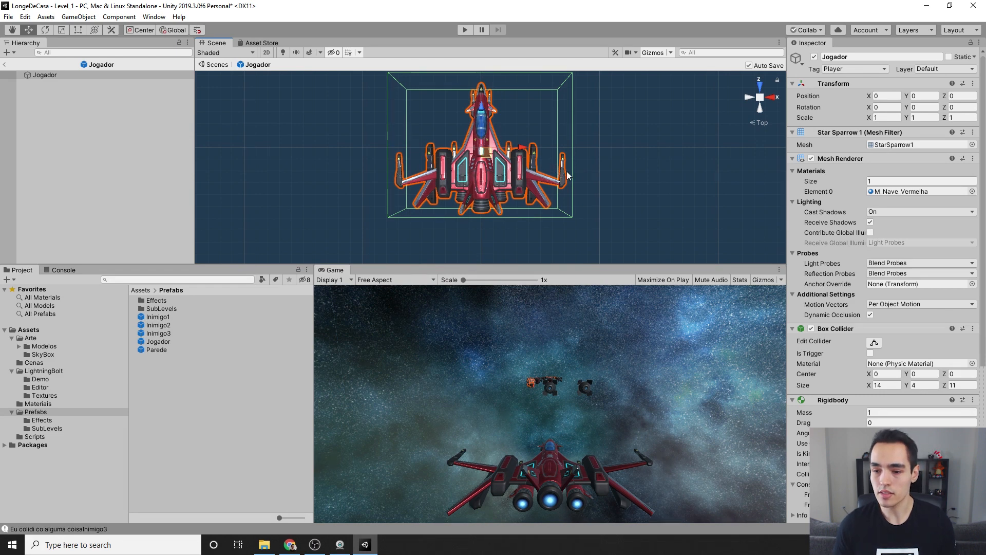
scroll(889, 298, down, 4)
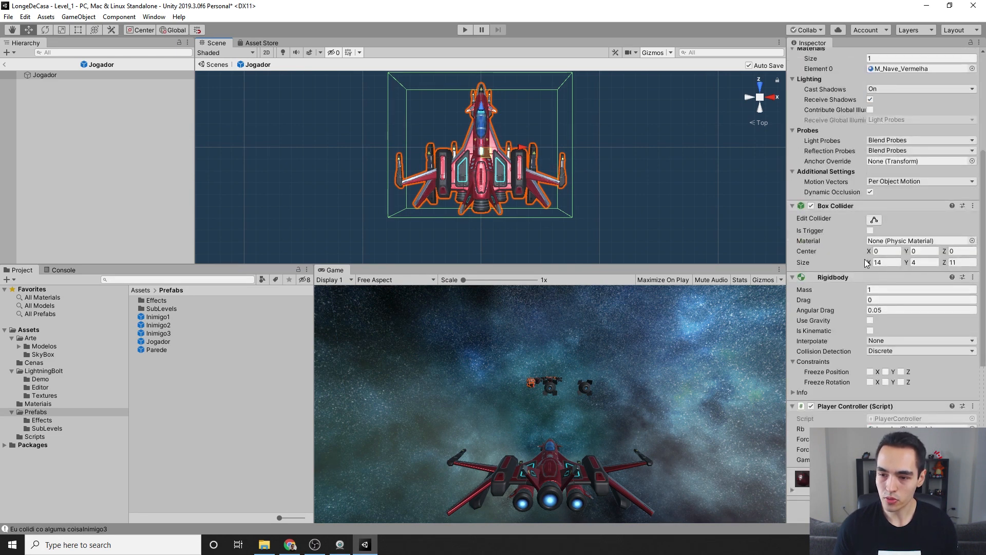
drag(869, 264, 840, 266)
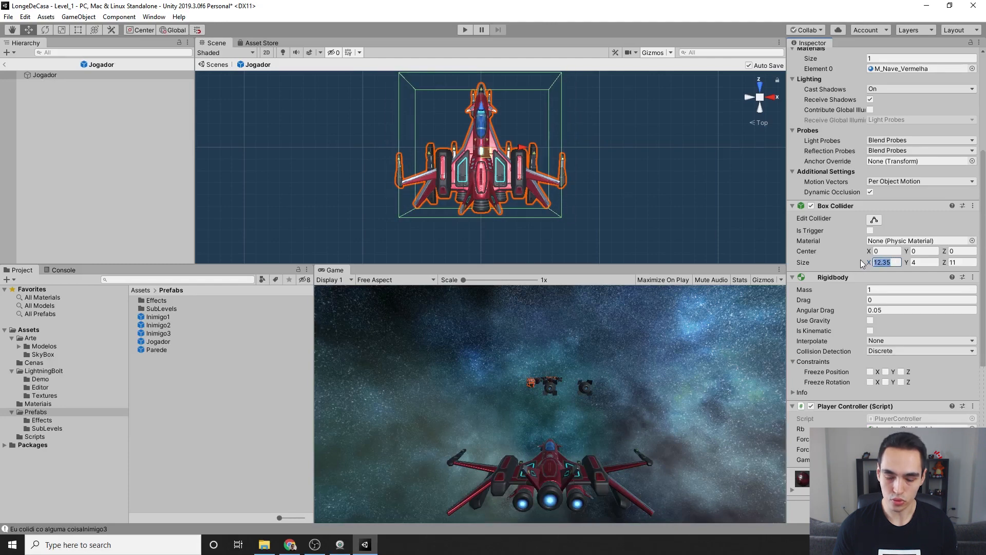
text(12)
key(Return)
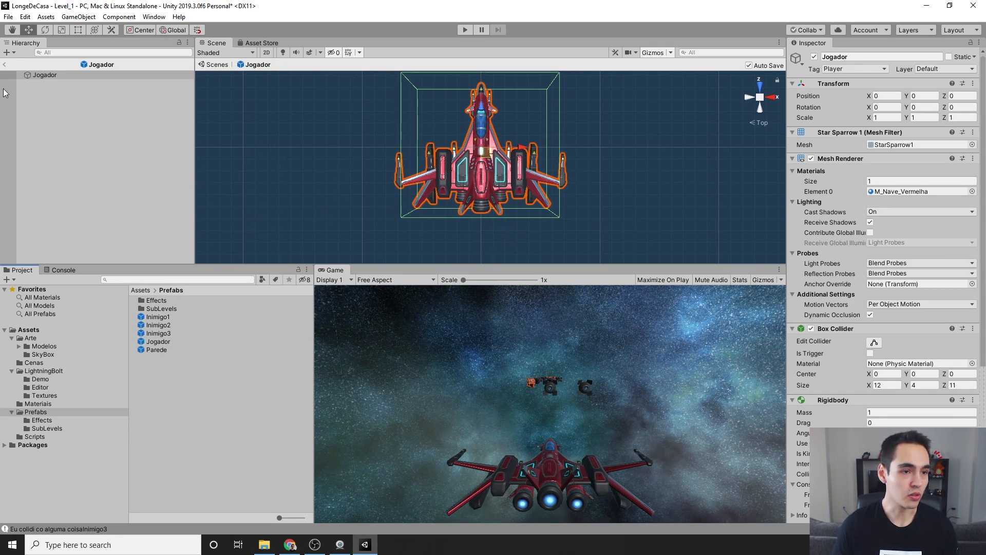
Open the Bloco_1 sub-level prefab and set the X position of Parede (1) to -40 and of Parede to 40.
click(6, 65)
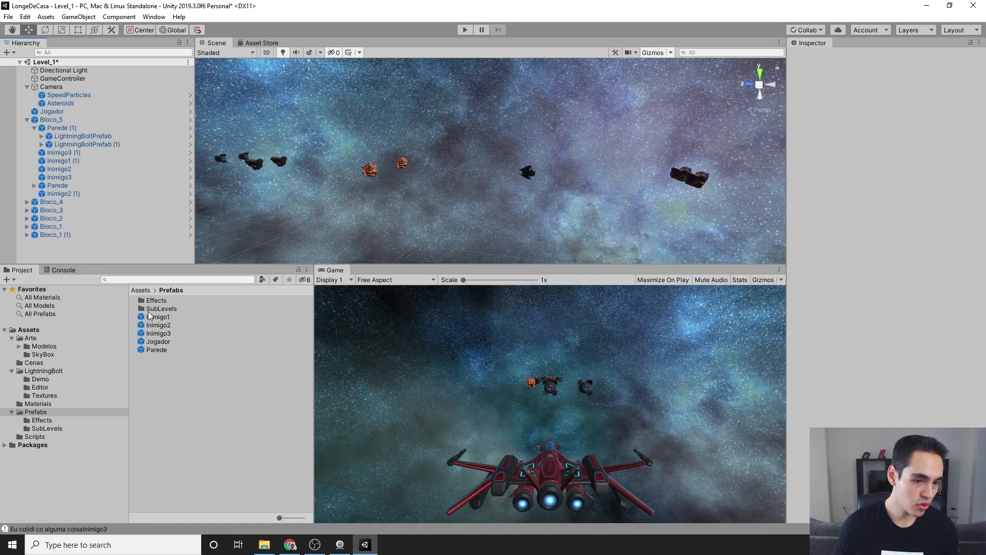
double_click(165, 310)
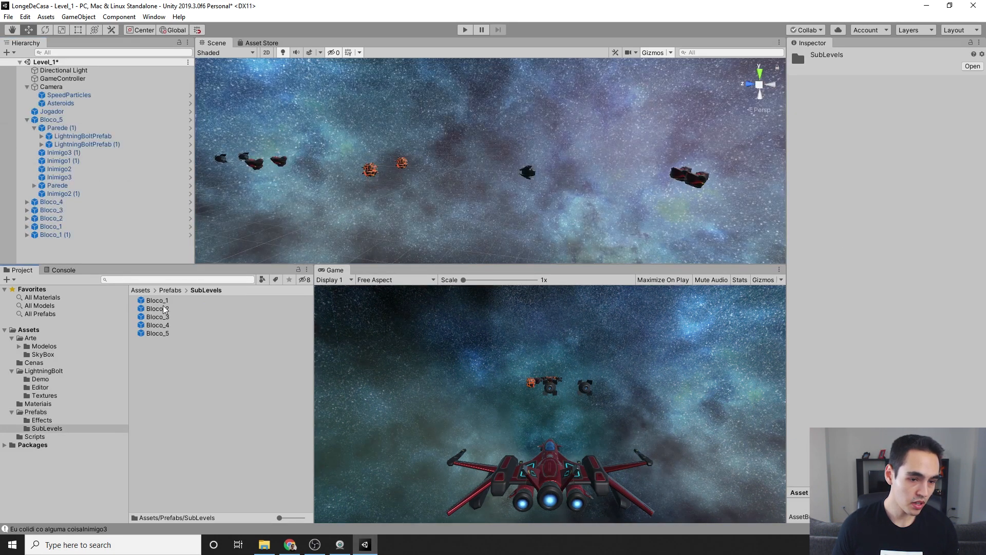
double_click(157, 300)
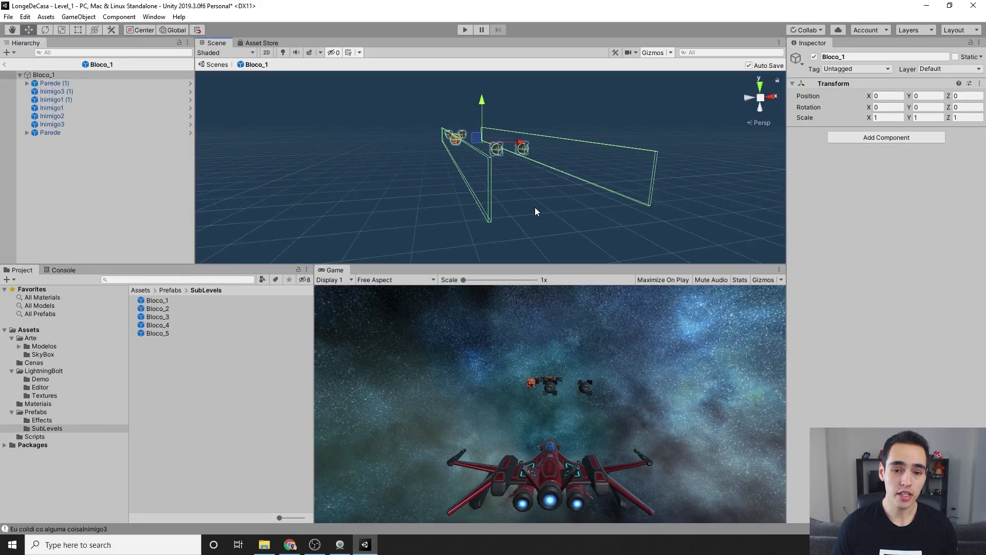
alt+drag(535, 208, 384, 144)
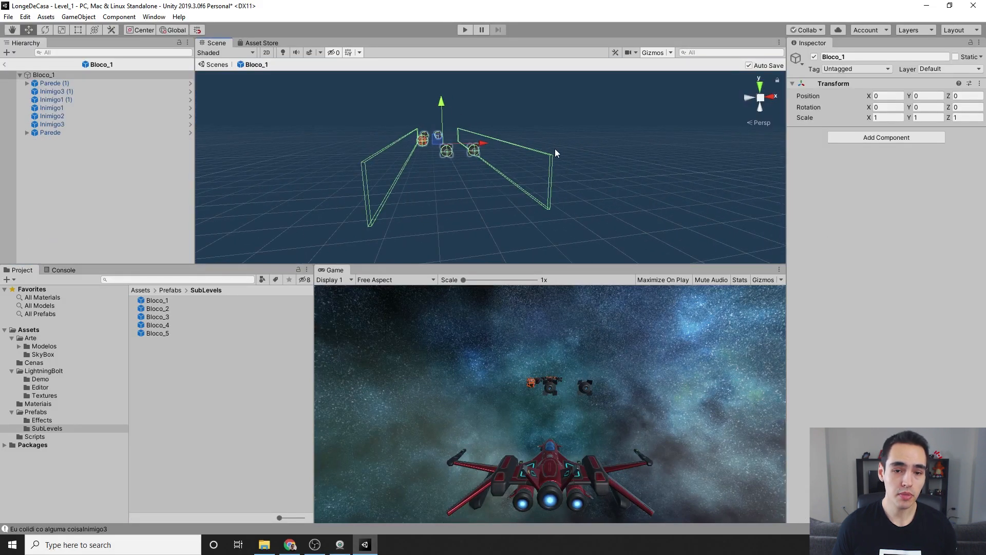
click(84, 84)
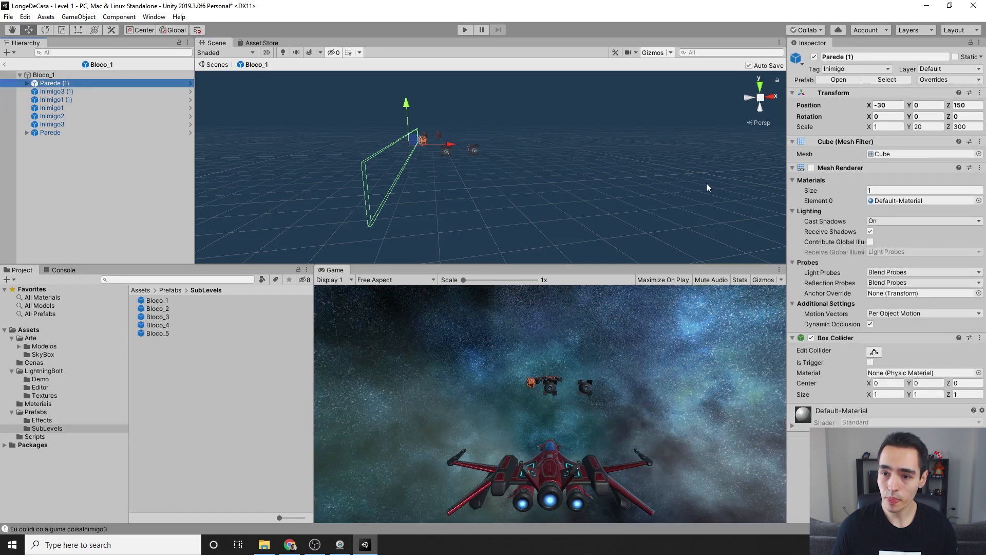
click(880, 105)
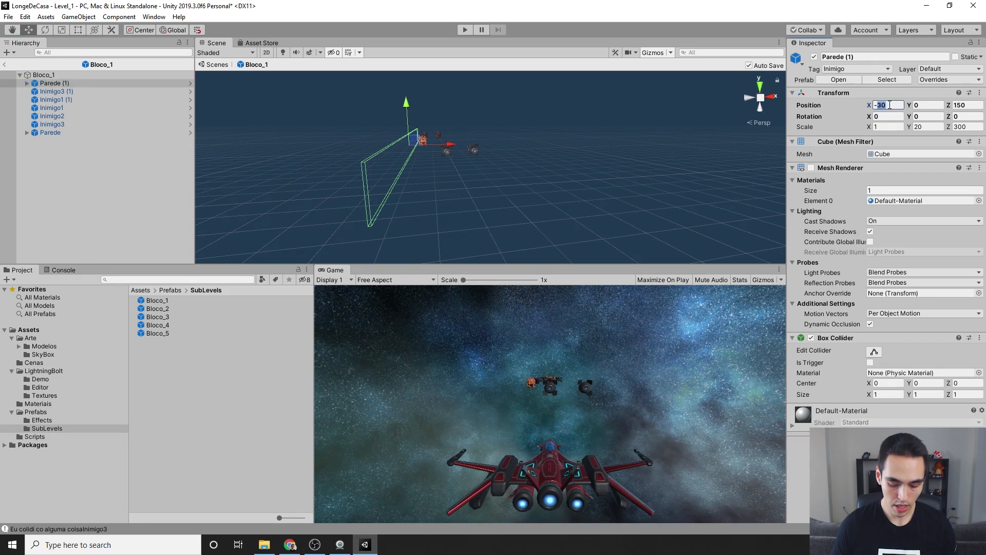
text(-40)
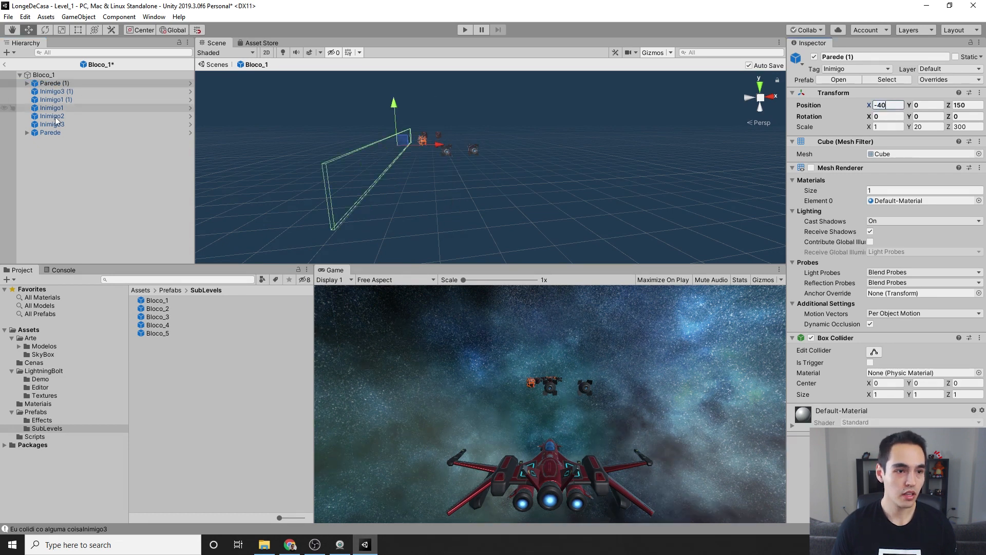
click(60, 133)
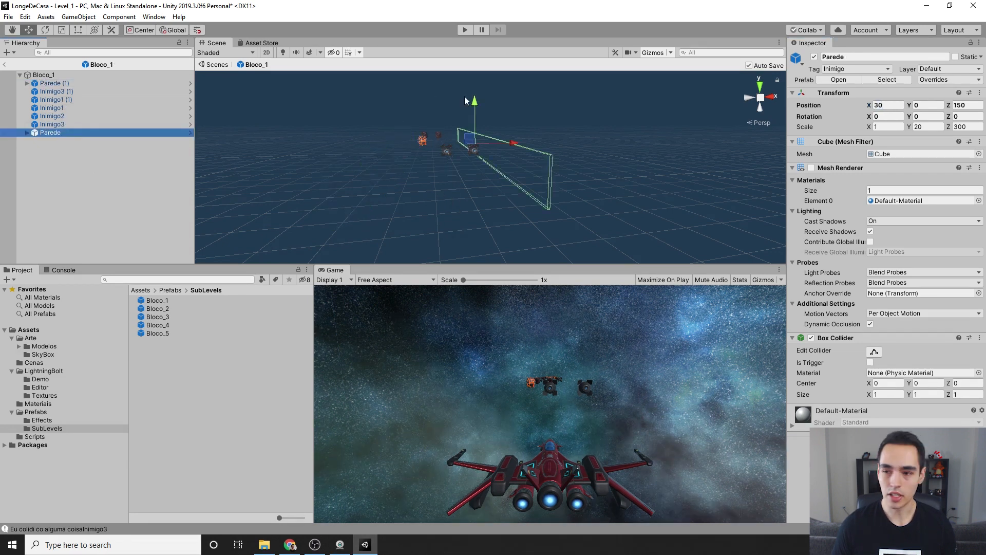
click(881, 105)
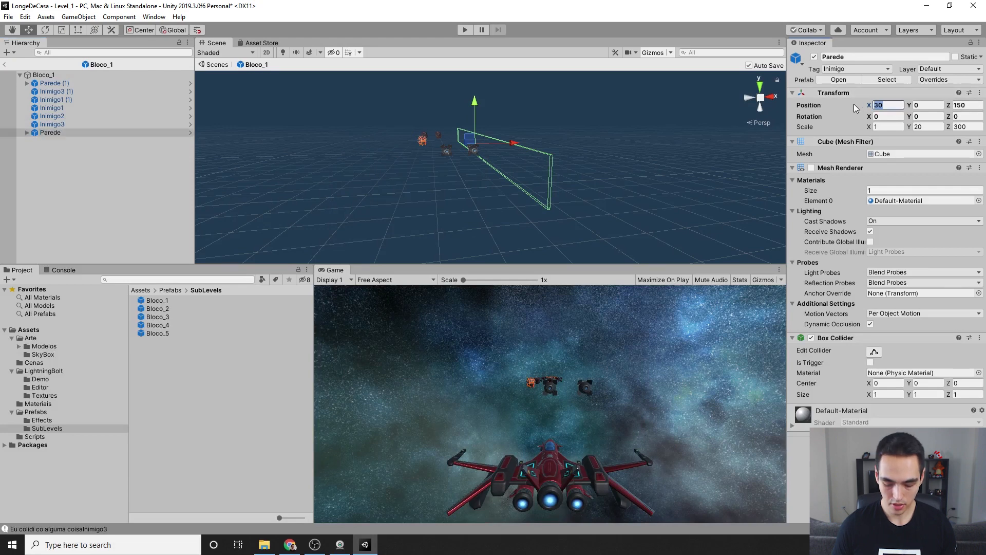
text(40)
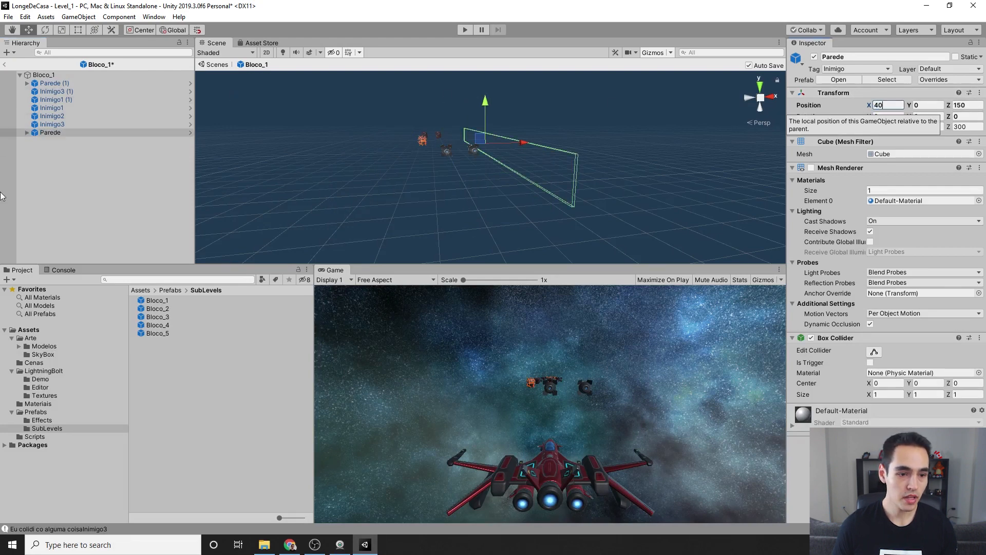
Open the Bloco_2 prefab, set Parede (1)'s X position to -40 and move Parede outward to match.
double_click(174, 307)
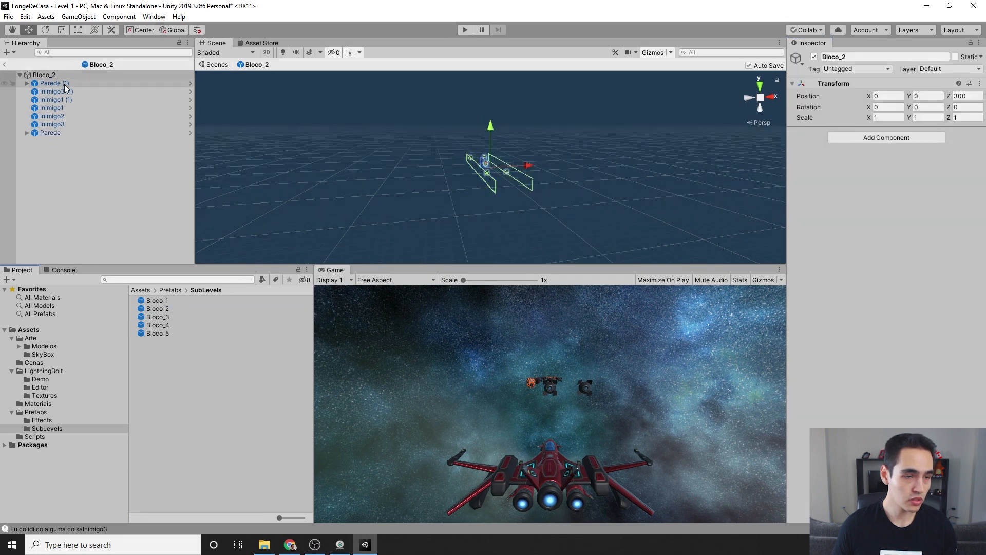
click(64, 84)
click(881, 105)
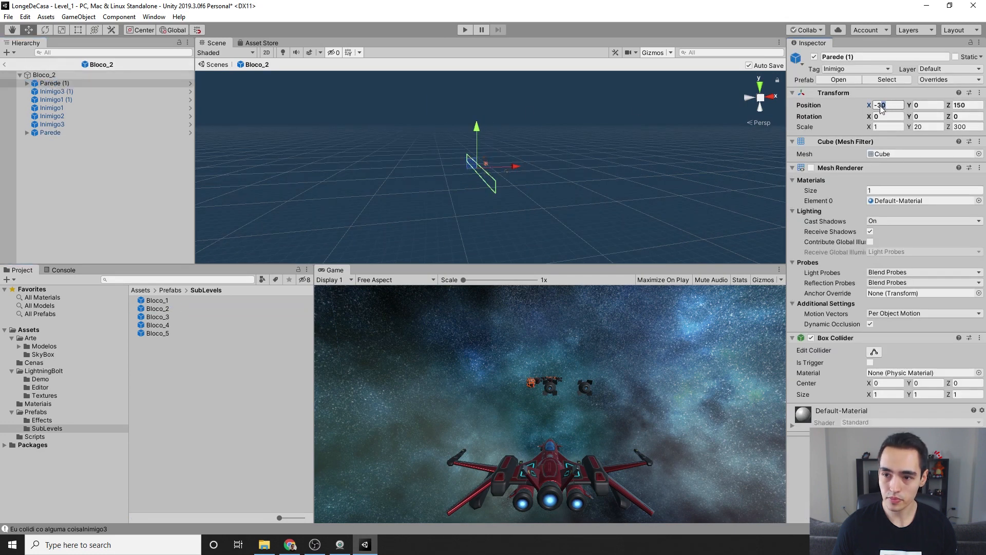
text(40)
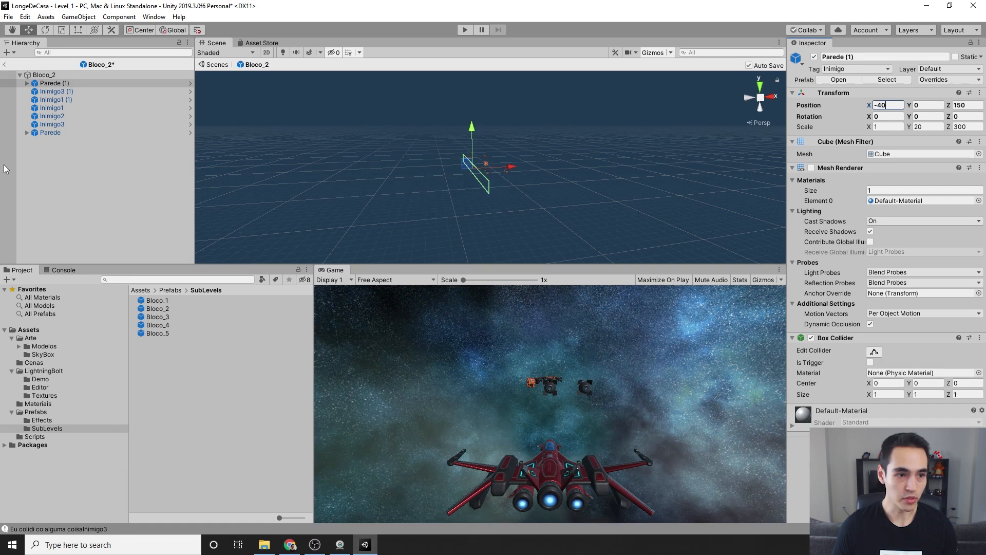
click(50, 132)
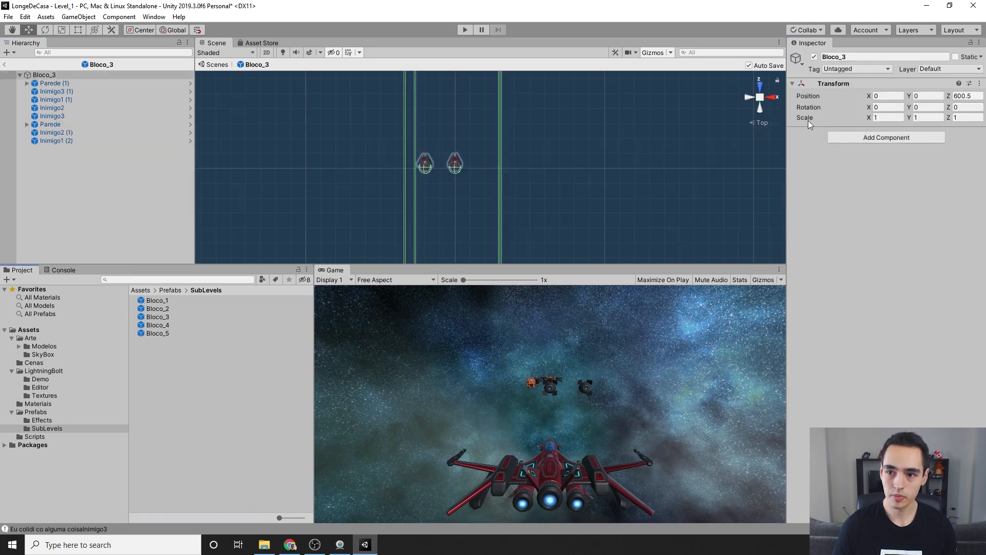
In the Bloco_3 prefab, set the X position of Parede (1) to -40 and of Parede to 40.
key(Down)
text(40)
drag(901, 105, 877, 106)
click(64, 141)
click(64, 125)
text(40)
Open the Bloco_4 prefab and move its two walls to X positions -40 for Parede (1) and 40 for Parede.
click(163, 327)
double_click(163, 329)
click(55, 83)
text(40)
click(50, 124)
text(40)
Open the Bloco_5 prefab and widen its corridor with Parede (1) at X -40 and Parede at X 40.
double_click(170, 333)
click(56, 84)
text(40)
click(51, 125)
text(40)
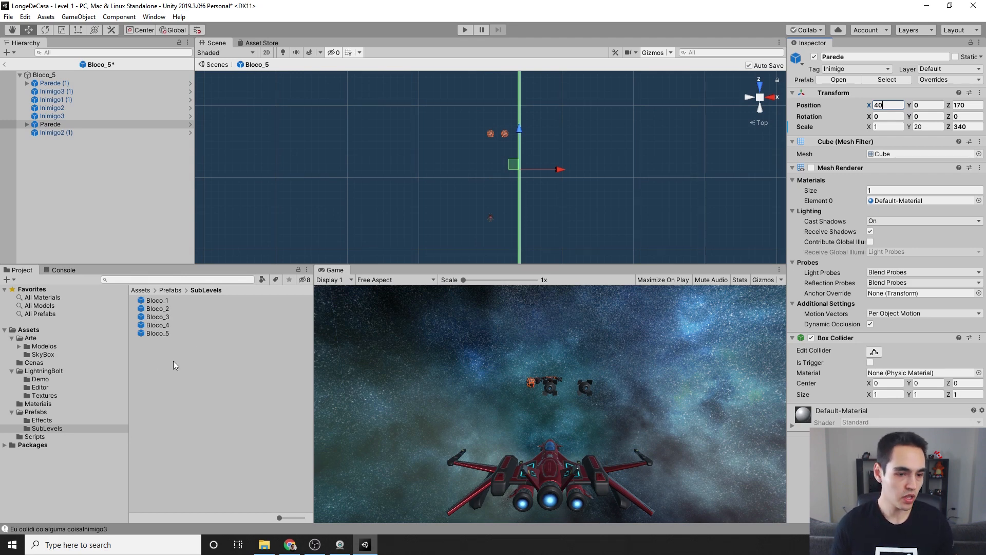
Return to the Level_1 scene and play-test the widened lightning corridor.
click(47, 329)
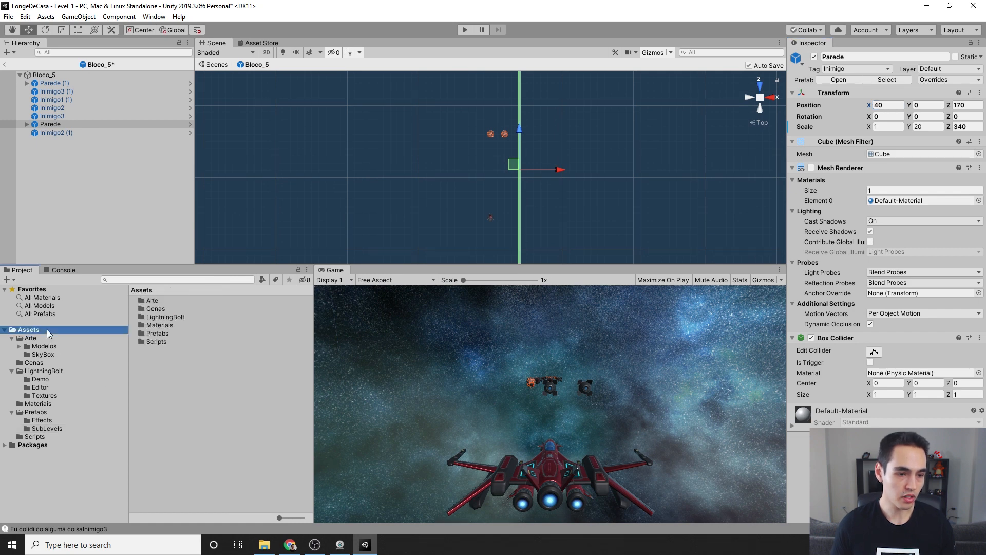
click(5, 64)
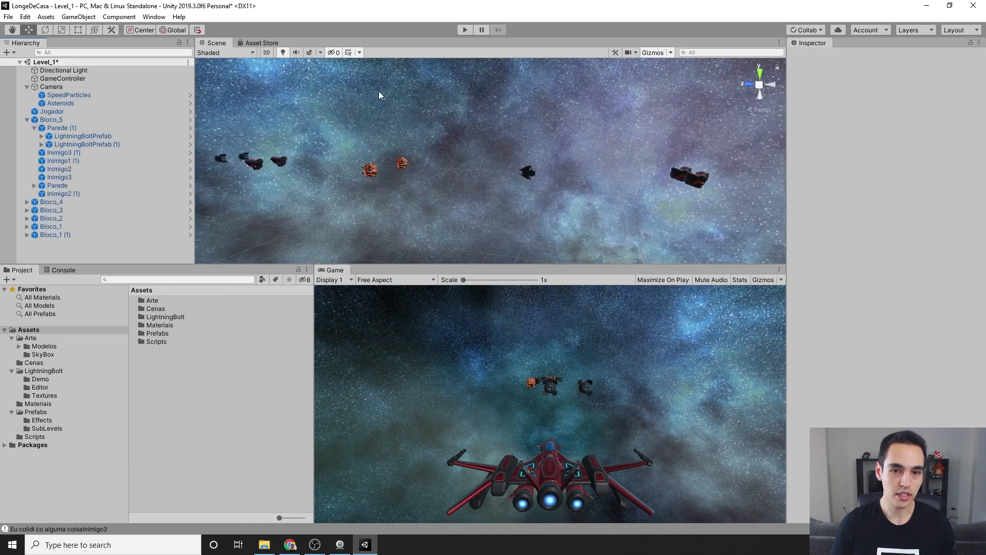
click(466, 29)
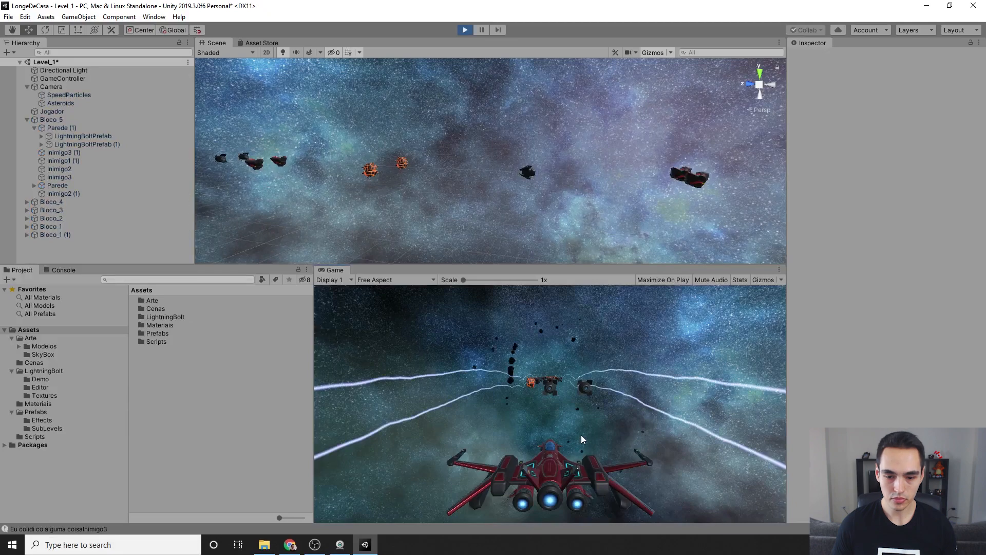